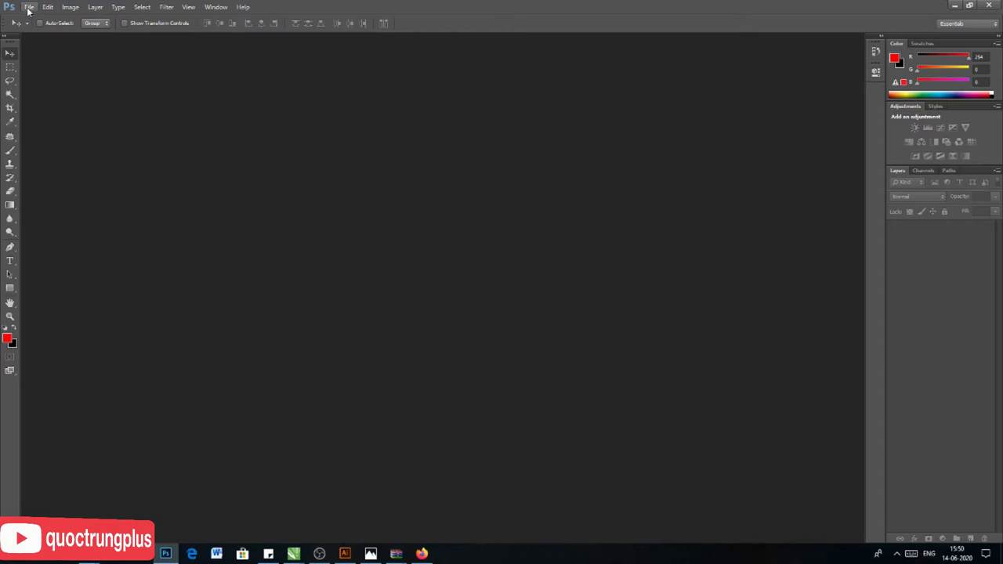
- Create a new transparent 30 × 30 cm document at 300 pixels/inch
{"action": "left_click", "coordinate": [29, 8]}
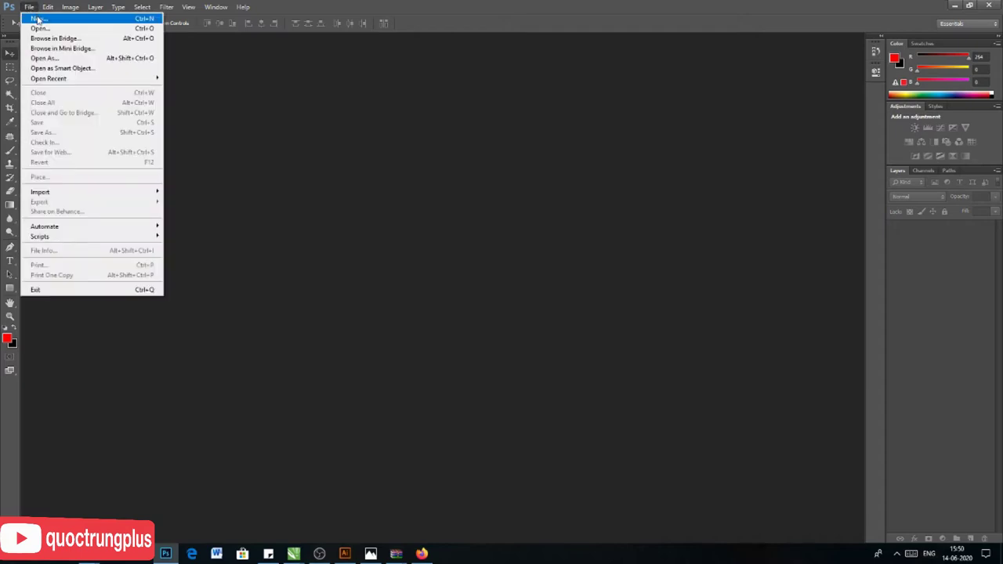
{"action": "left_click", "coordinate": [39, 19]}
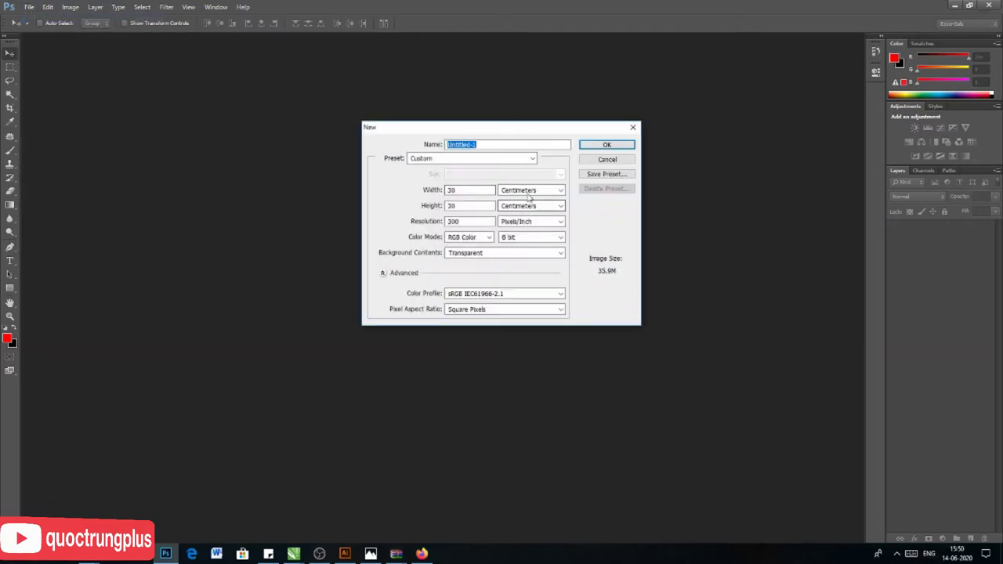
{"action": "double_click", "coordinate": [462, 192]}
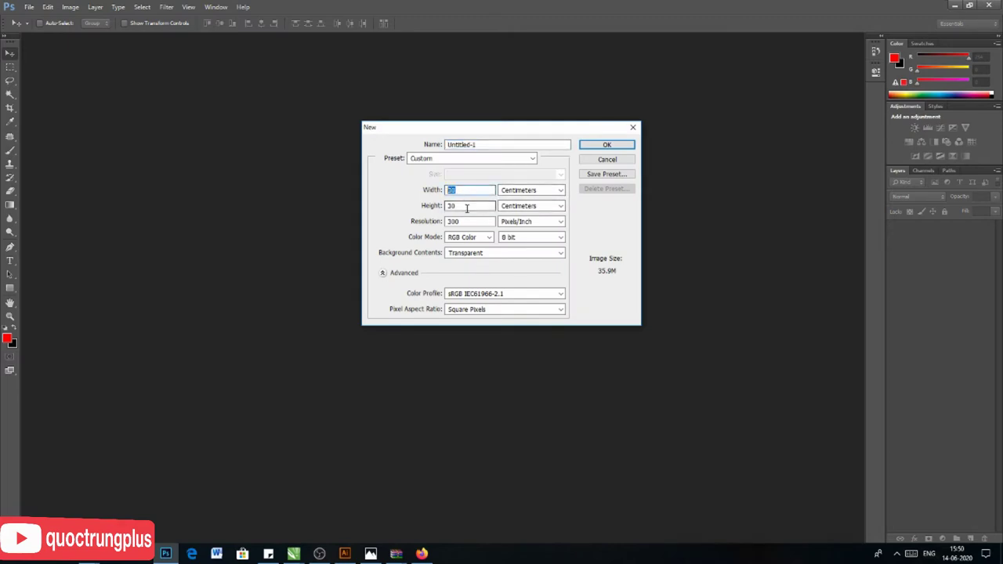
{"action": "left_click", "coordinate": [459, 222]}
{"action": "double_click", "coordinate": [459, 223]}
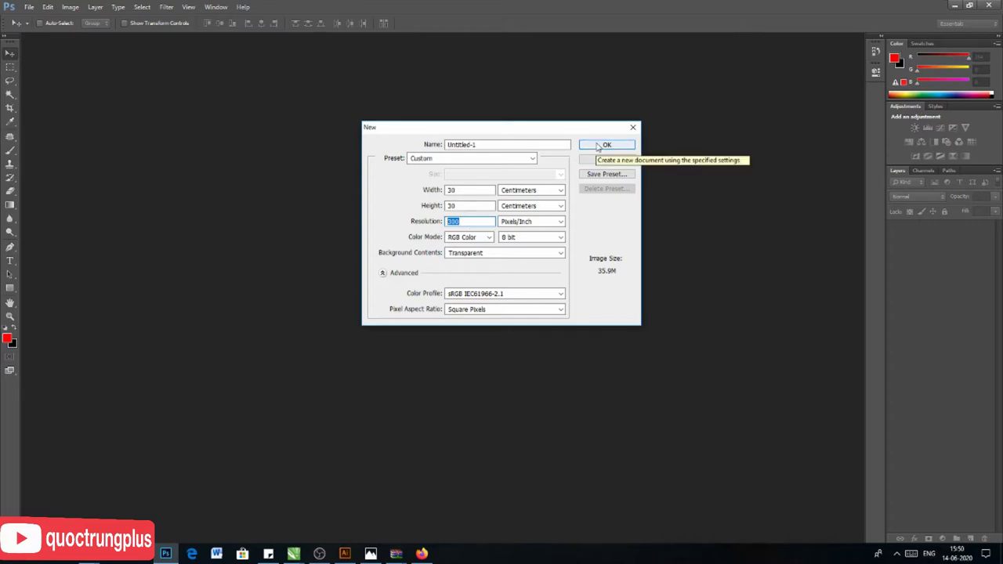
{"action": "left_click", "coordinate": [599, 147]}
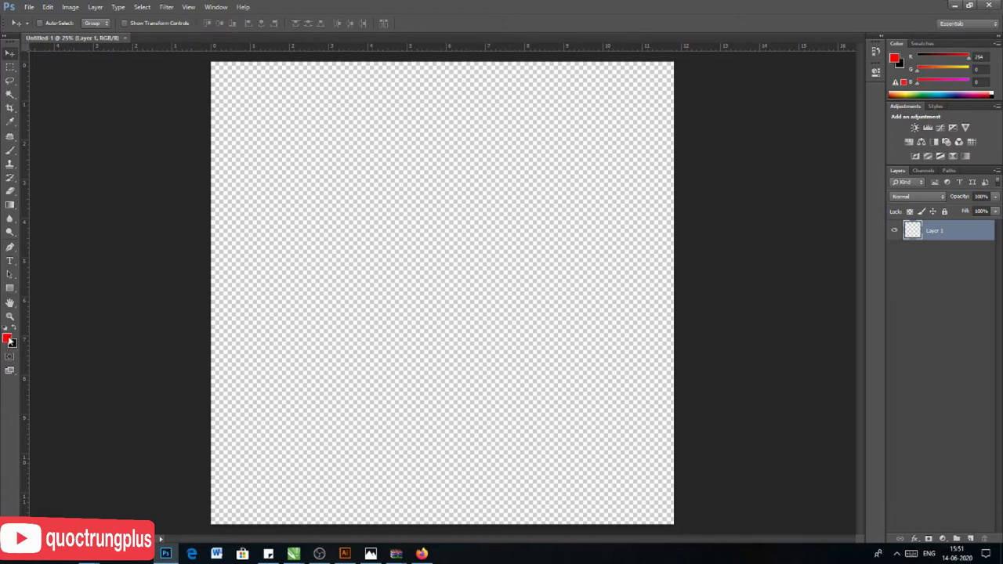
- Set the foreground to white (255,255,255), fill Layer 1 with it, and switch to Firefox
{"action": "left_click", "coordinate": [7, 338]}
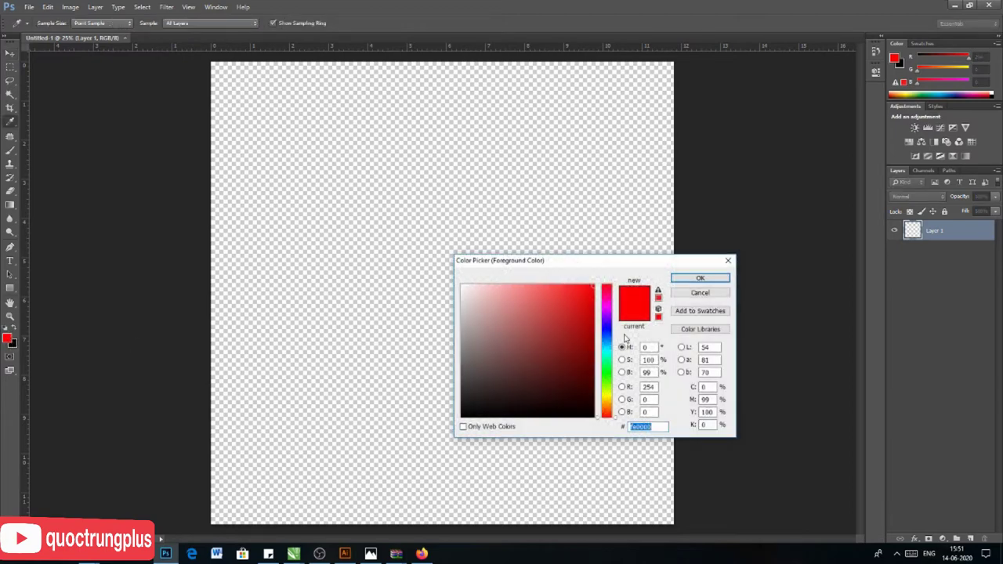
{"action": "left_click", "coordinate": [461, 285]}
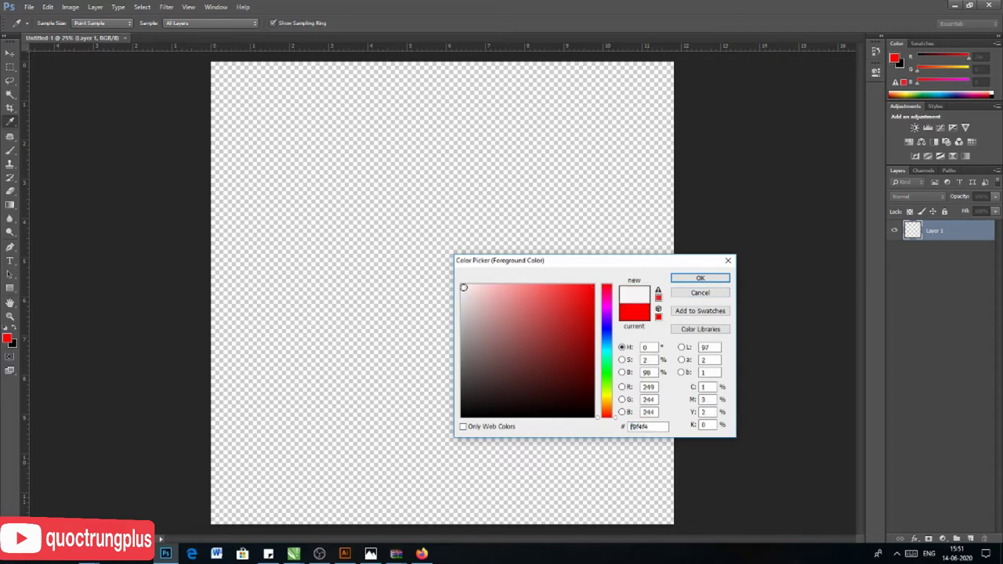
{"action": "left_click", "coordinate": [701, 279]}
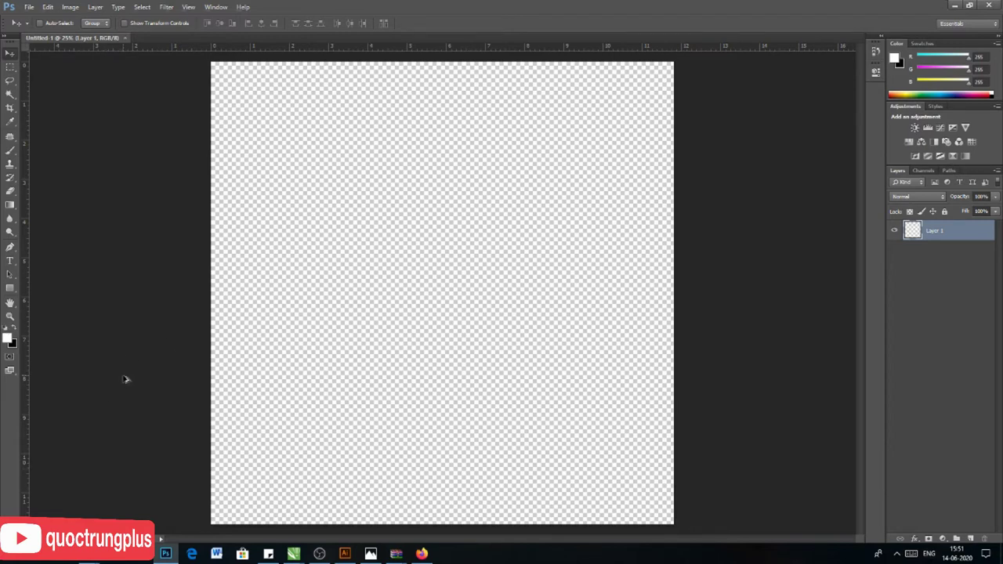
{"action": "key", "text": "alt+BackSpace"}
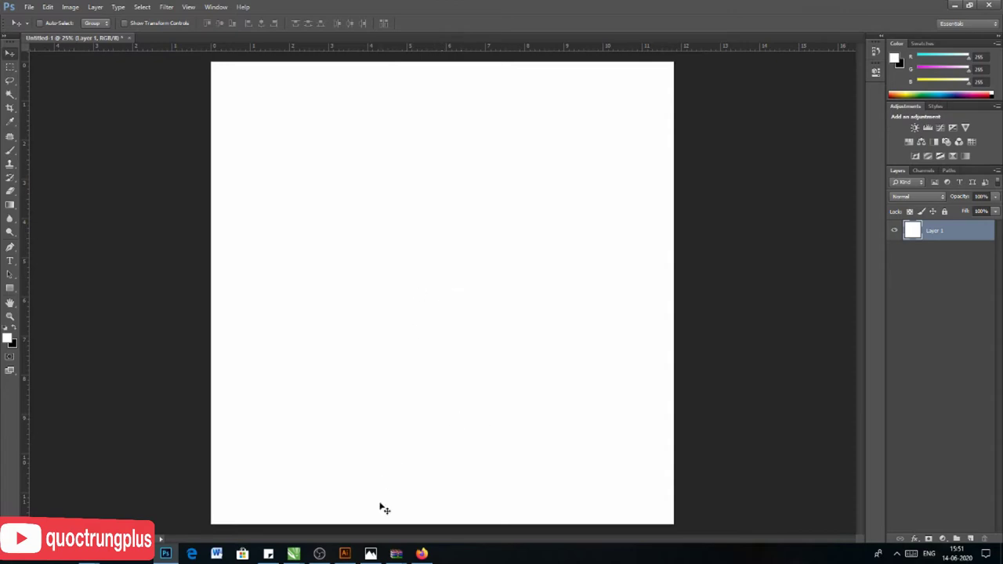
{"action": "mouse_move", "coordinate": [421, 554]}
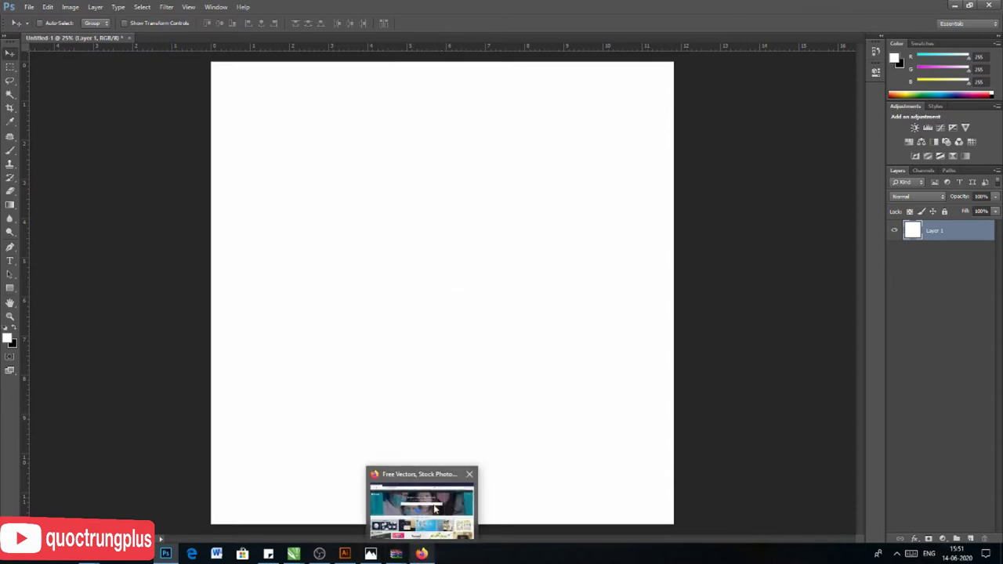
{"action": "left_click", "coordinate": [436, 509]}
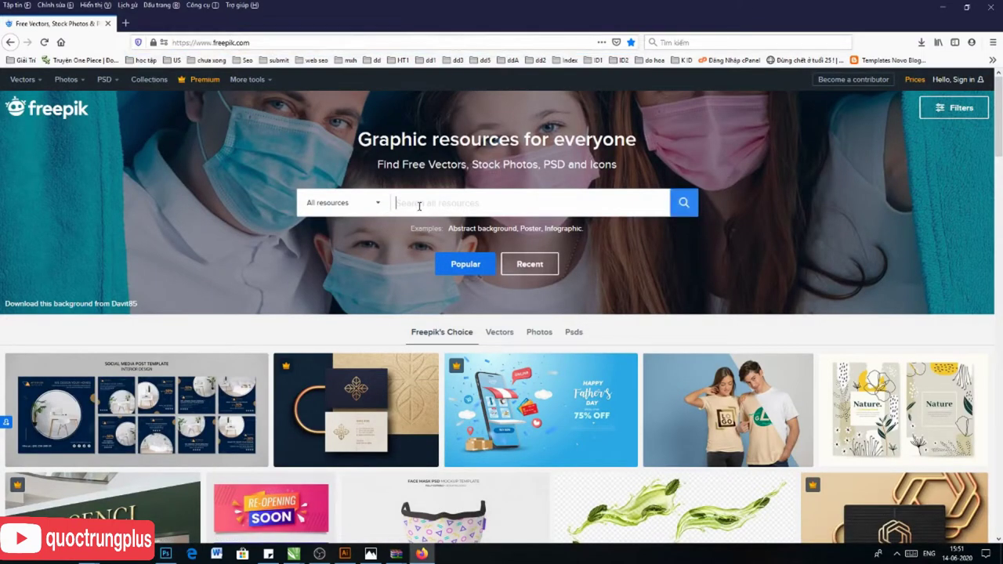
- Search Freepik for 'wifi' and open the green wifi-symbol vector page in a new tab
{"action": "type", "text": "w"}
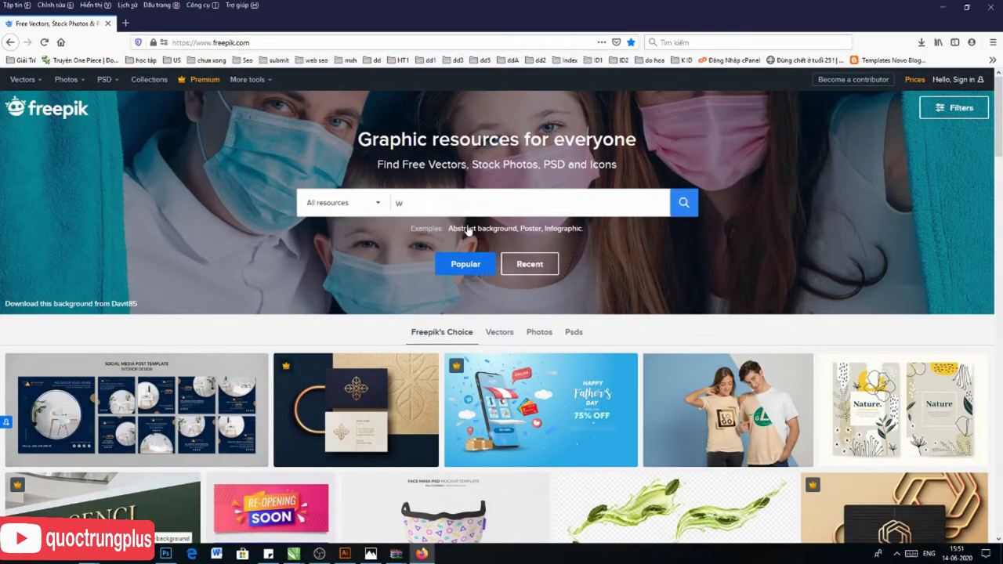
{"action": "type", "text": "ifi"}
{"action": "key", "text": "Return"}
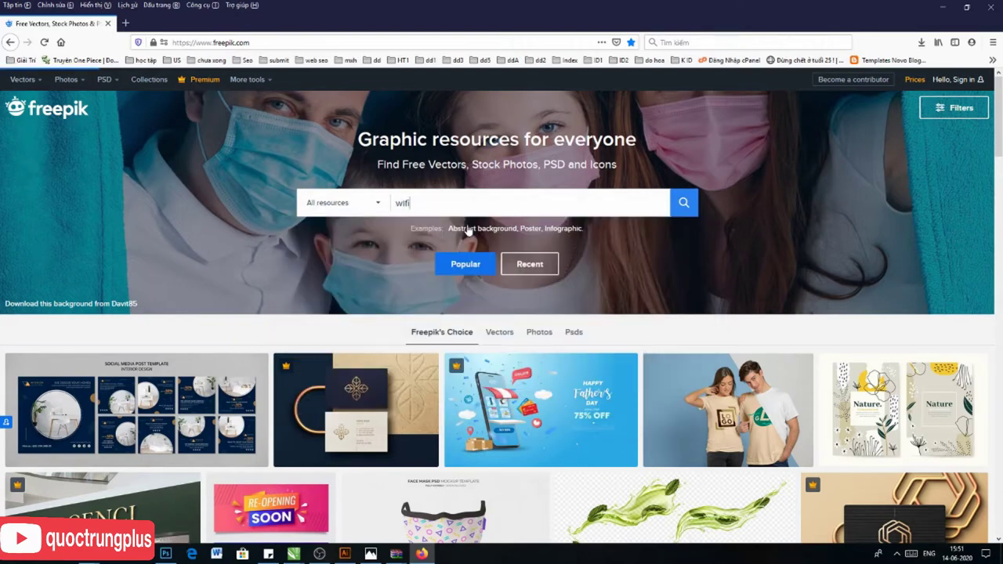
{"action": "scroll", "coordinate": [485, 127], "scroll_direction": "down", "scroll_amount": 3}
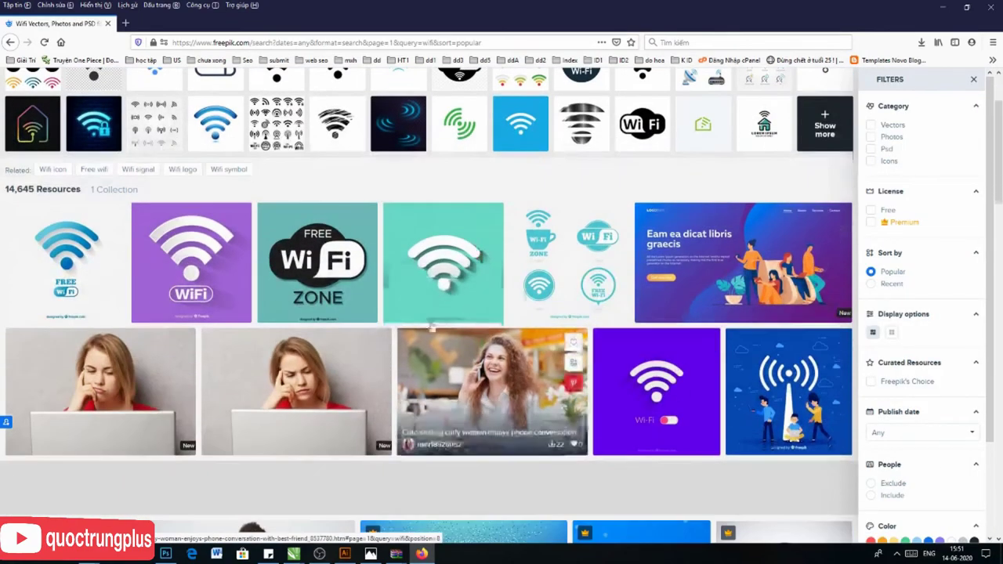
{"action": "right_click", "coordinate": [430, 246]}
{"action": "left_click", "coordinate": [470, 249]}
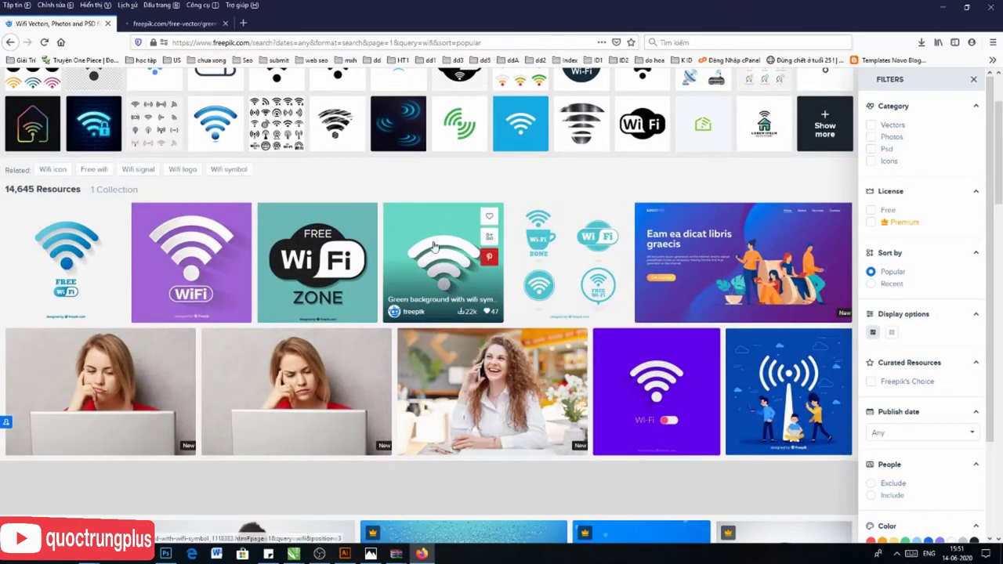
{"action": "left_click", "coordinate": [148, 25]}
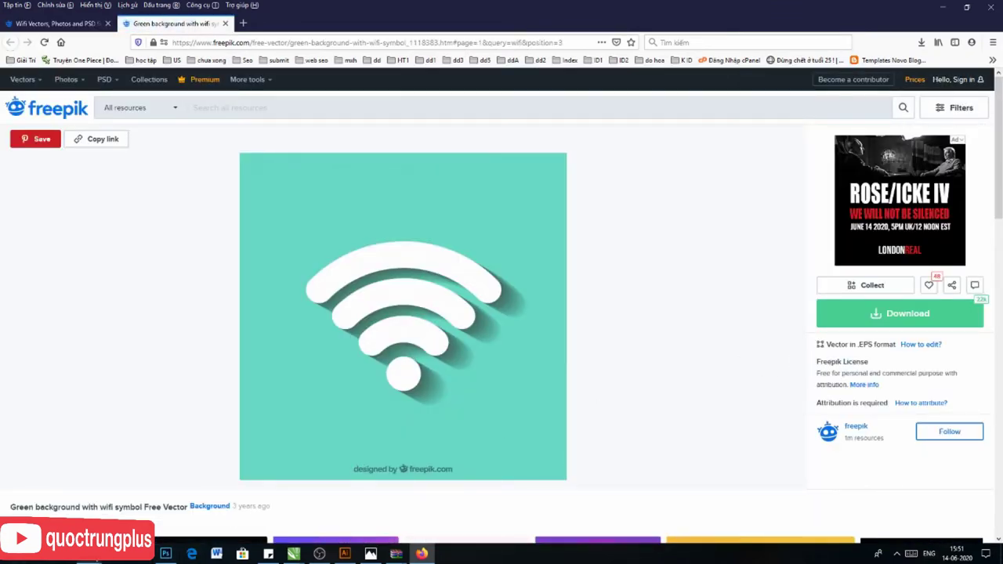
{"action": "mouse_move", "coordinate": [88, 553]}
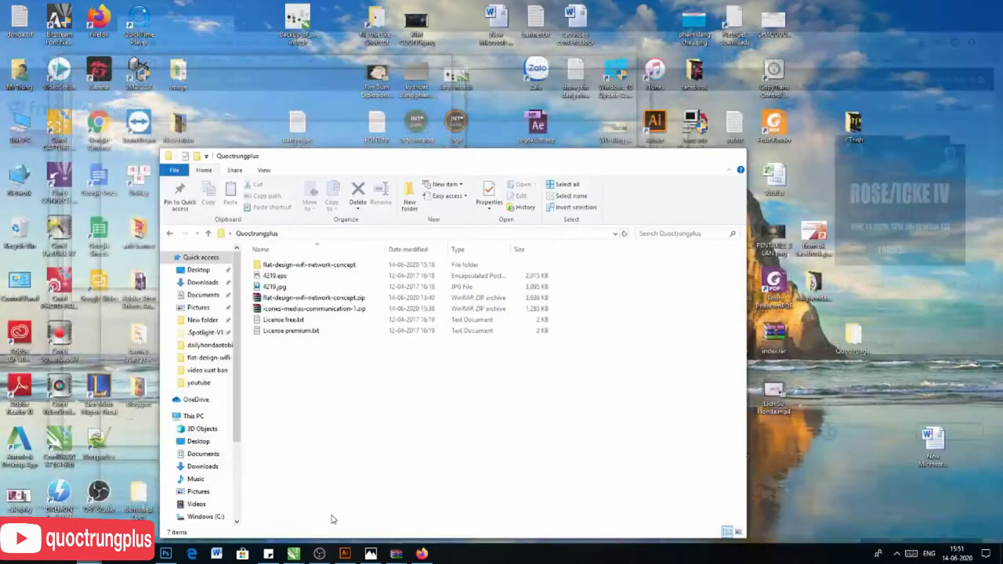
- Open 2488741.ai from the flat-design-wifi-network-concept folder in Illustrator
{"action": "left_click", "coordinate": [331, 518]}
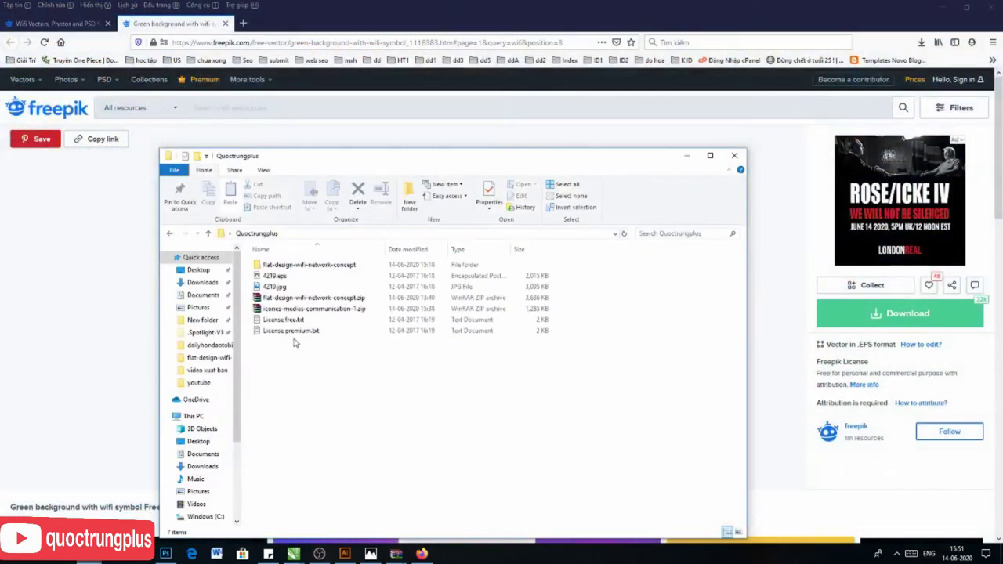
{"action": "double_click", "coordinate": [311, 267]}
{"action": "left_click", "coordinate": [301, 266]}
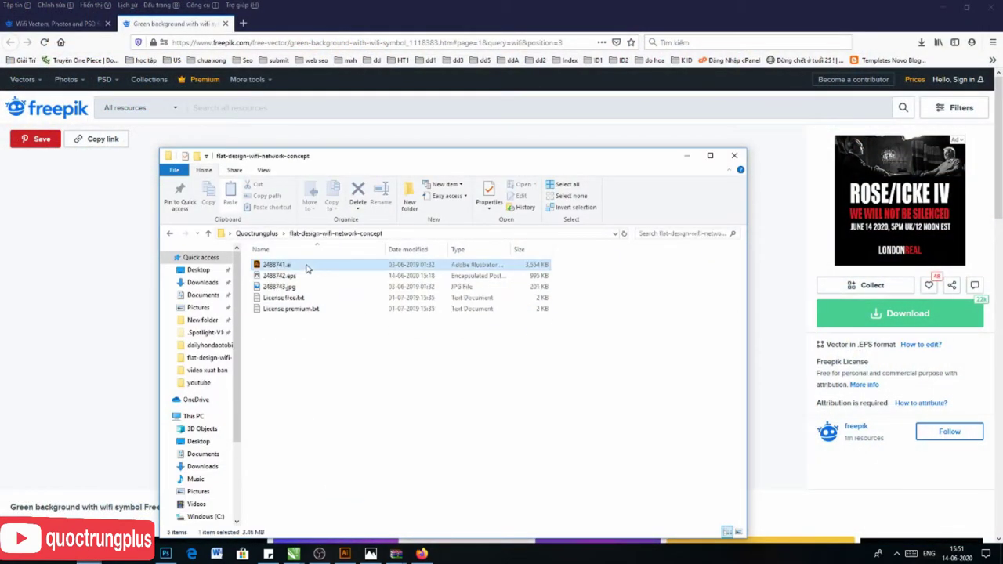
{"action": "double_click", "coordinate": [289, 267]}
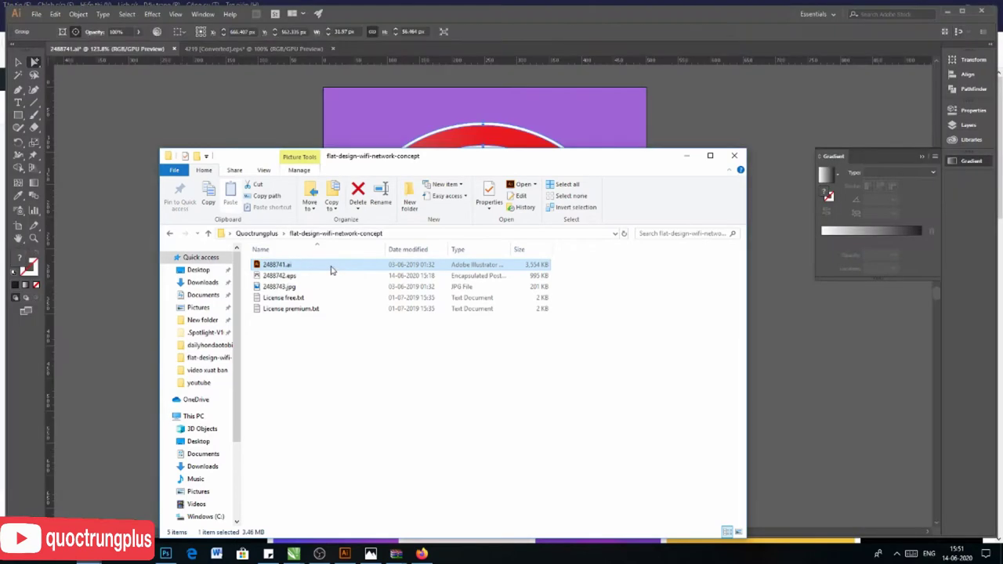
{"action": "left_click", "coordinate": [283, 85]}
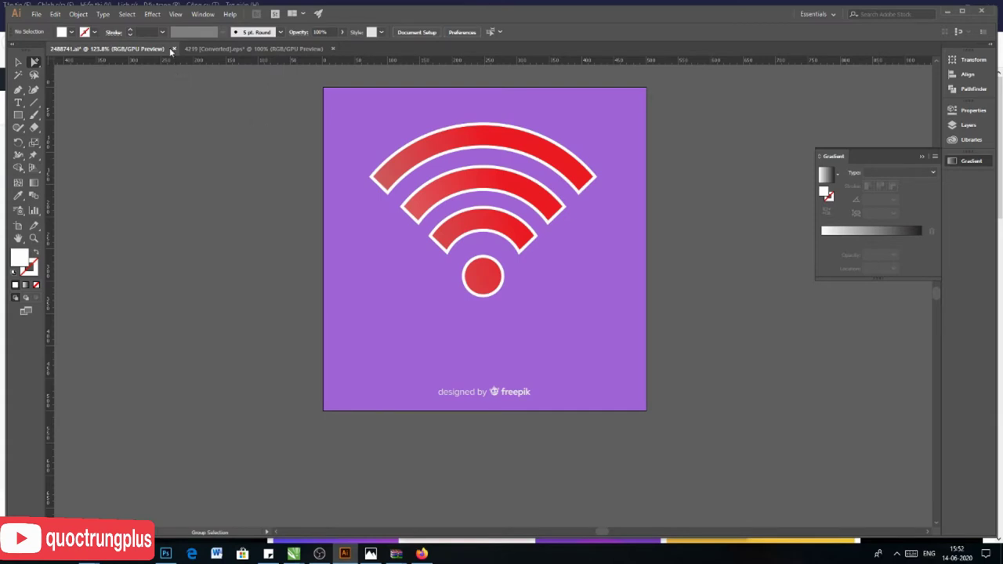
- Close both documents unsaved, quit Illustrator clearing the clipboard, and reopen 2488741.ai
{"action": "left_click", "coordinate": [333, 50]}
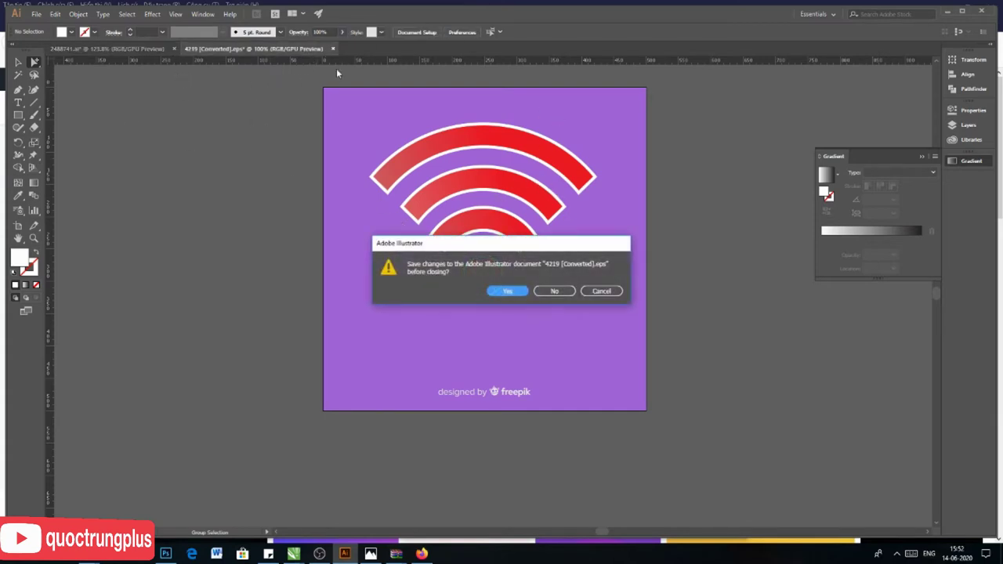
{"action": "left_click", "coordinate": [553, 289]}
{"action": "left_click", "coordinate": [177, 50]}
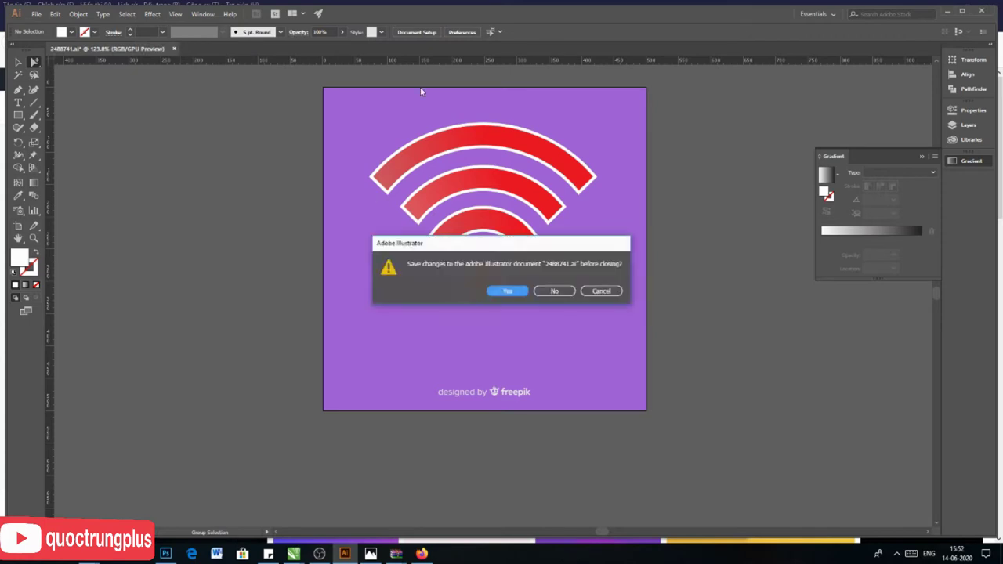
{"action": "left_click", "coordinate": [558, 290]}
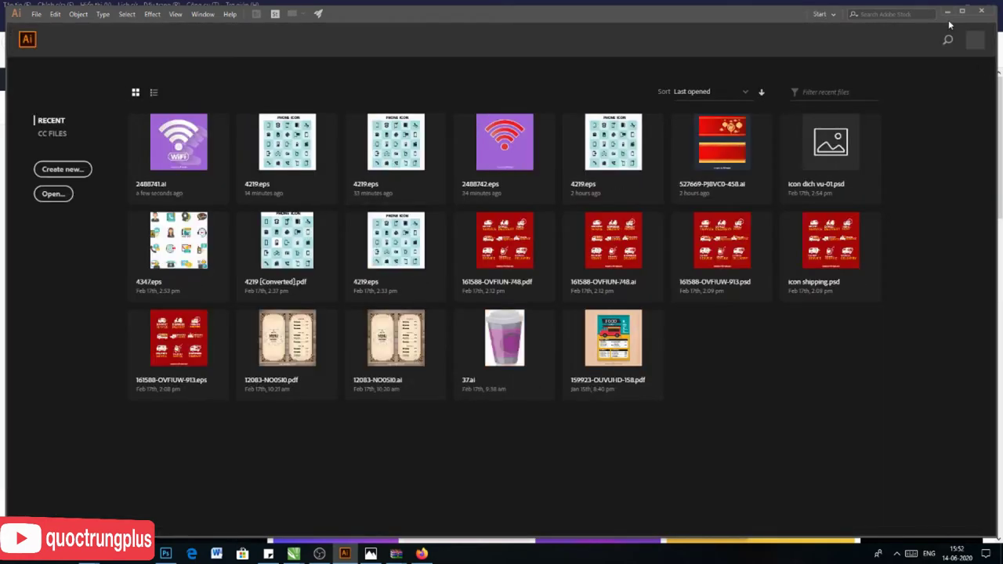
{"action": "left_click", "coordinate": [981, 11]}
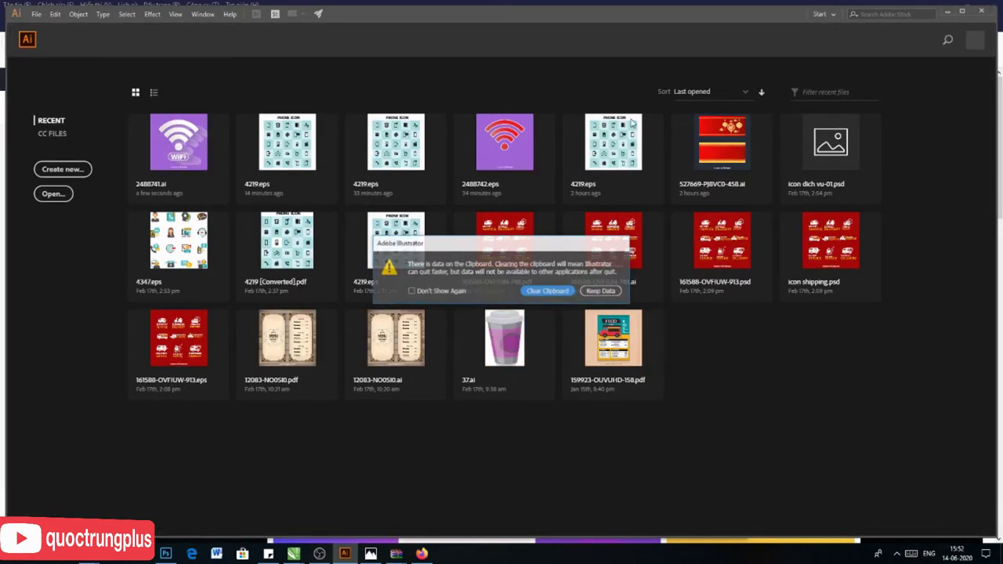
{"action": "left_click", "coordinate": [557, 291]}
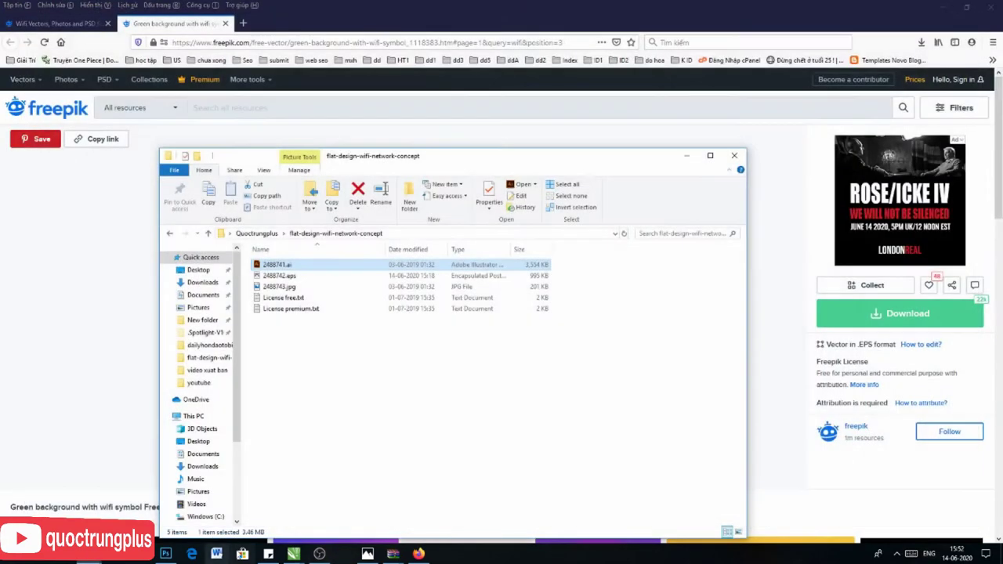
{"action": "double_click", "coordinate": [262, 267]}
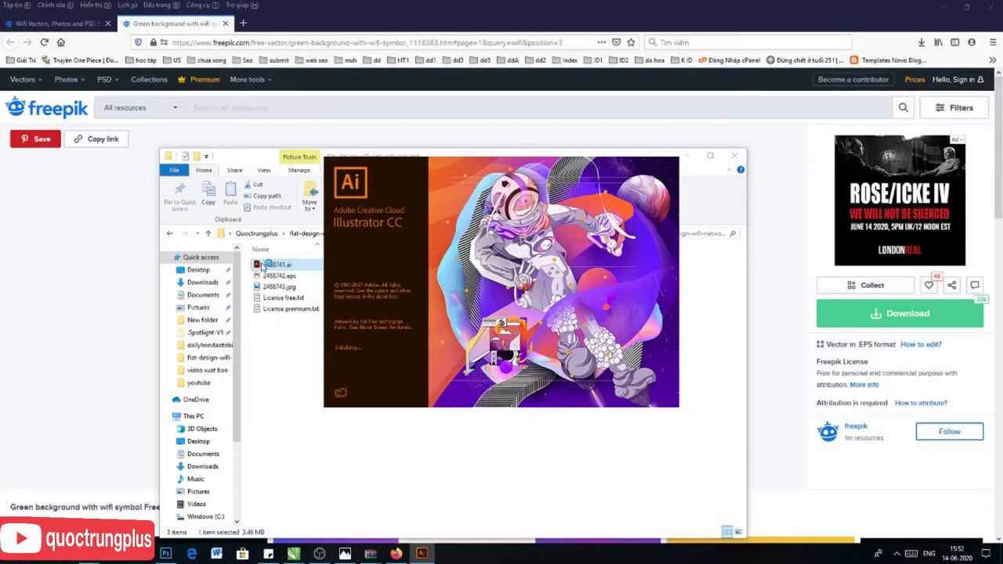
{"action": "left_click", "coordinate": [318, 555]}
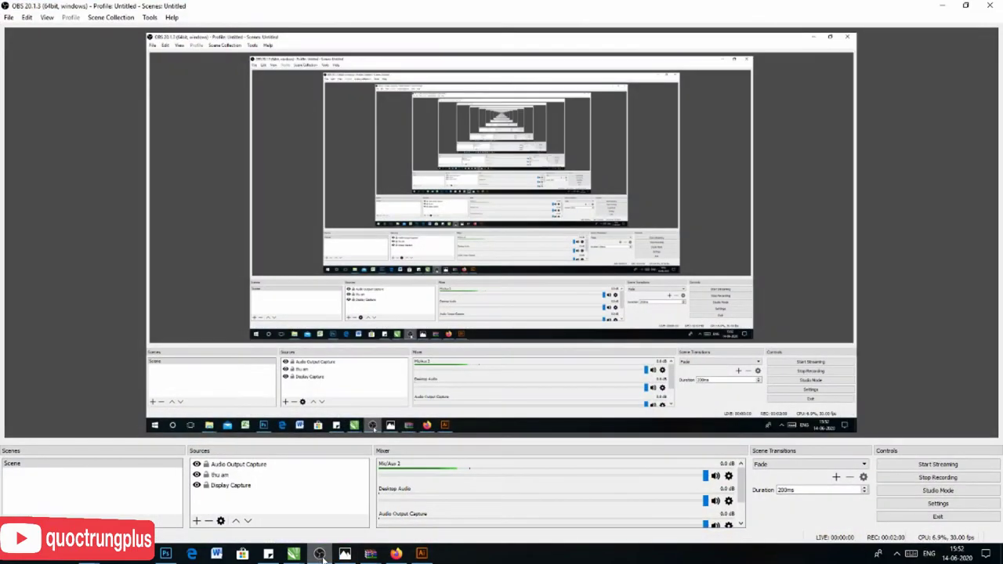
- Delete the WiFi text badge group, restoring the wifi icon after an accidental deletion
{"action": "left_click", "coordinate": [319, 555]}
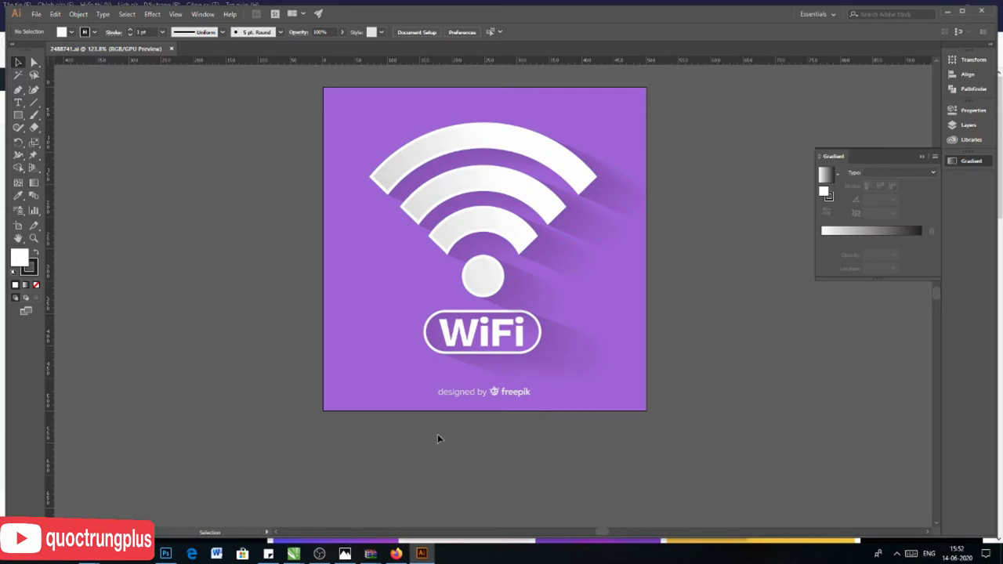
{"action": "left_click", "coordinate": [588, 354]}
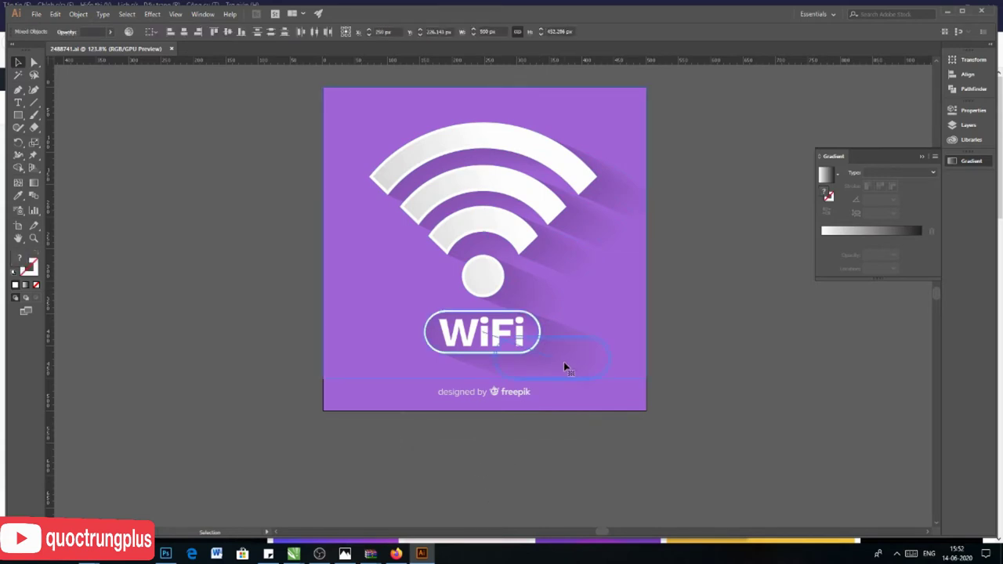
{"action": "key", "text": "Delete"}
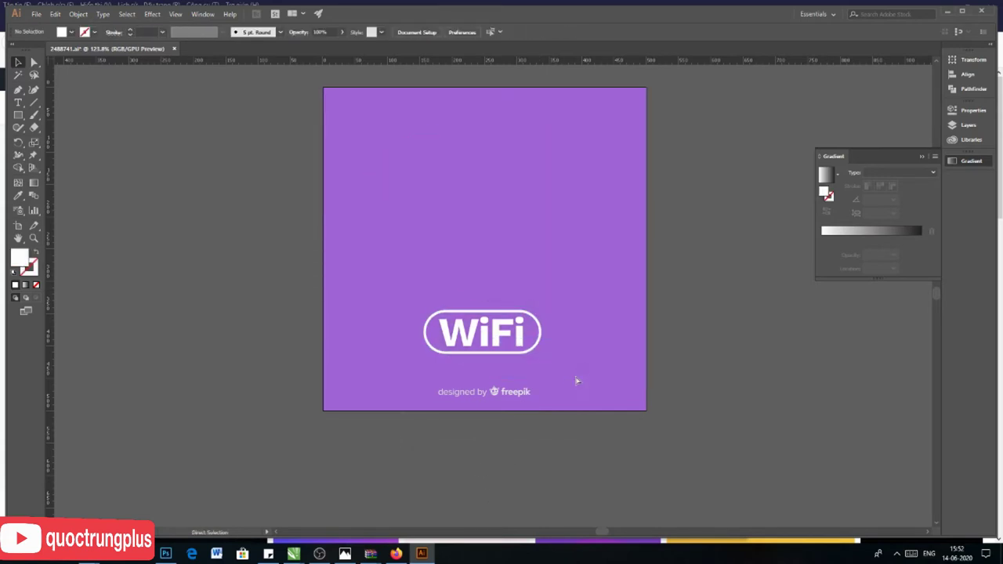
{"action": "key", "text": "ctrl+z"}
{"action": "left_click", "coordinate": [649, 335]}
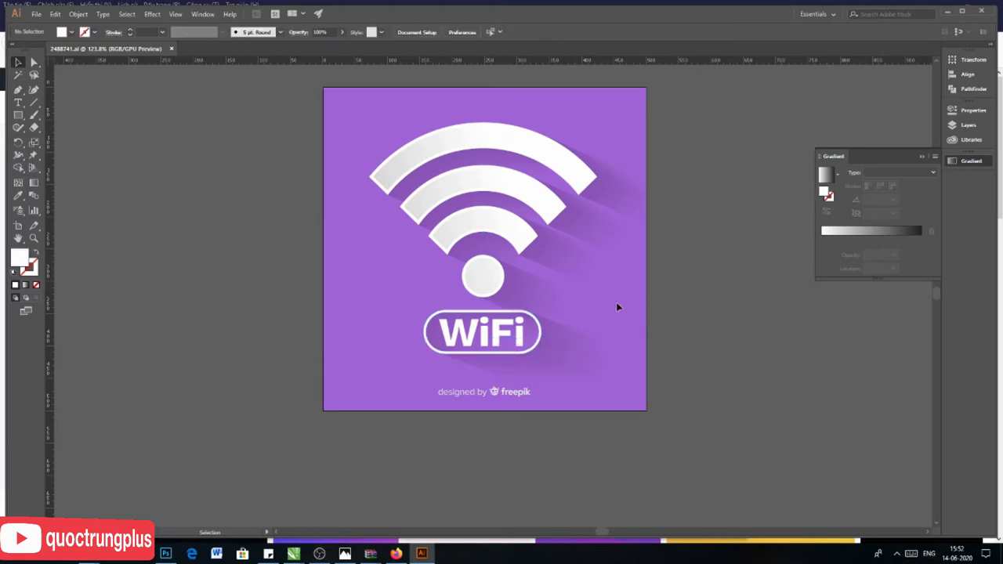
{"action": "left_click", "coordinate": [502, 335]}
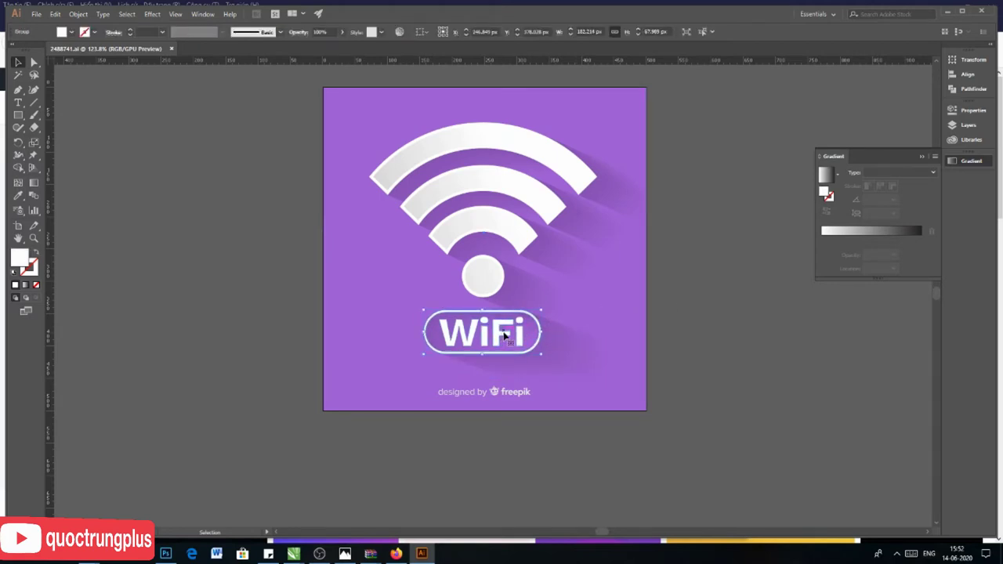
{"action": "key", "text": "alt+ctrl+b"}
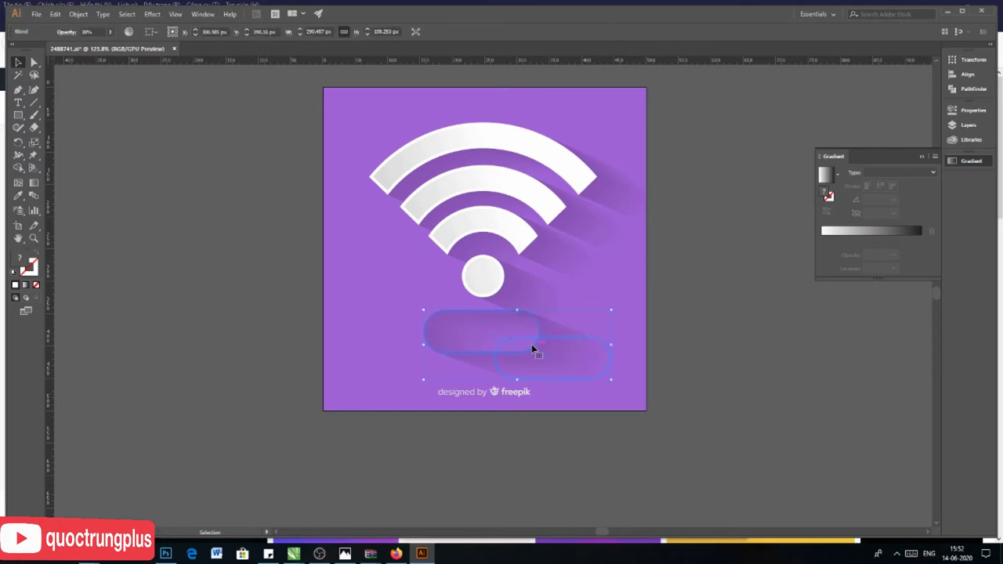
{"action": "key", "text": "Delete"}
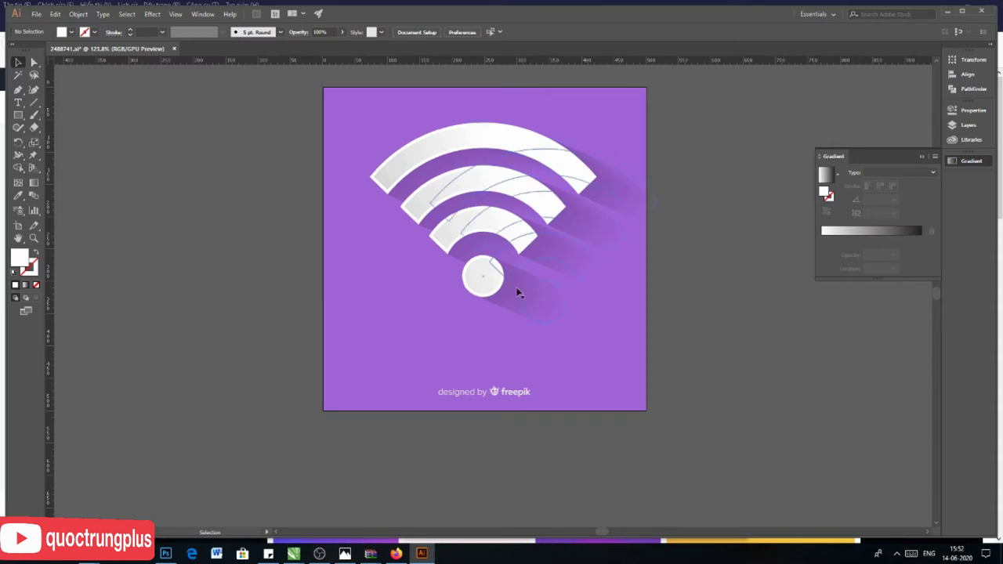
- Explore the clipped artwork group, undoing an accidental deletion and move of the wifi icon
{"action": "double_click", "coordinate": [540, 309]}
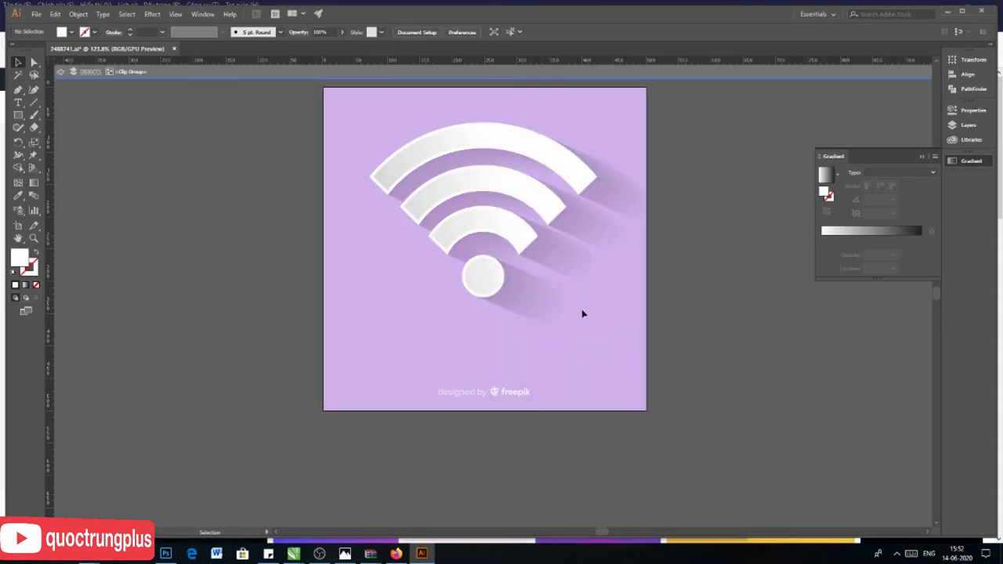
{"action": "left_click", "coordinate": [539, 307]}
{"action": "key", "text": "Delete"}
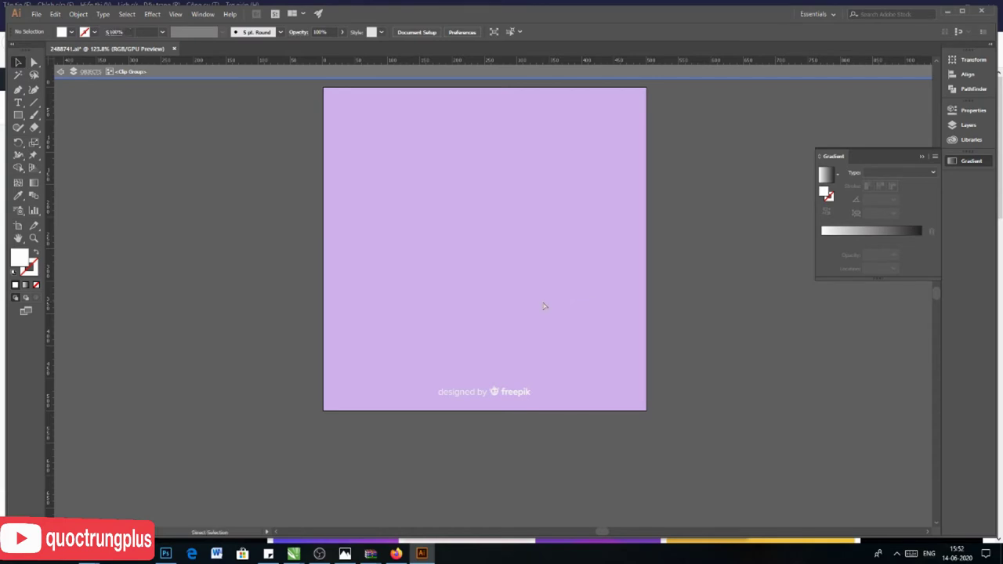
{"action": "key", "text": "ctrl+z"}
{"action": "left_click", "coordinate": [700, 338]}
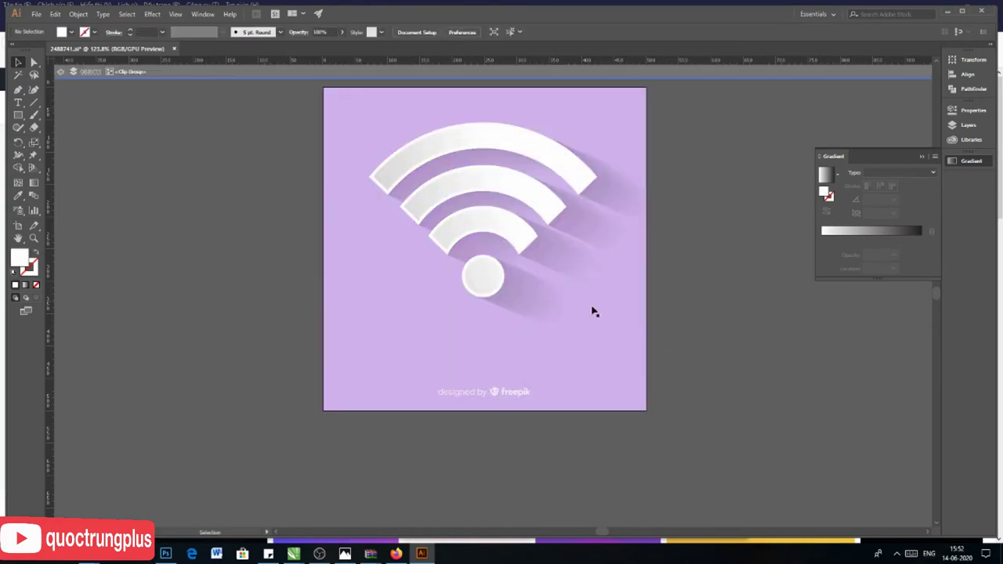
{"action": "double_click", "coordinate": [721, 324]}
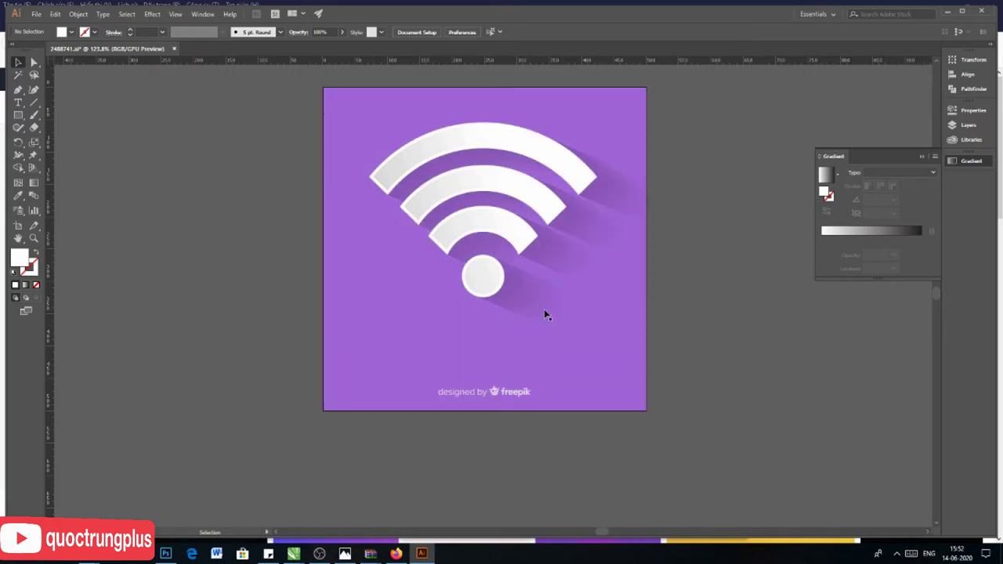
{"action": "left_click_drag", "start_coordinate": [544, 311], "coordinate": [620, 366]}
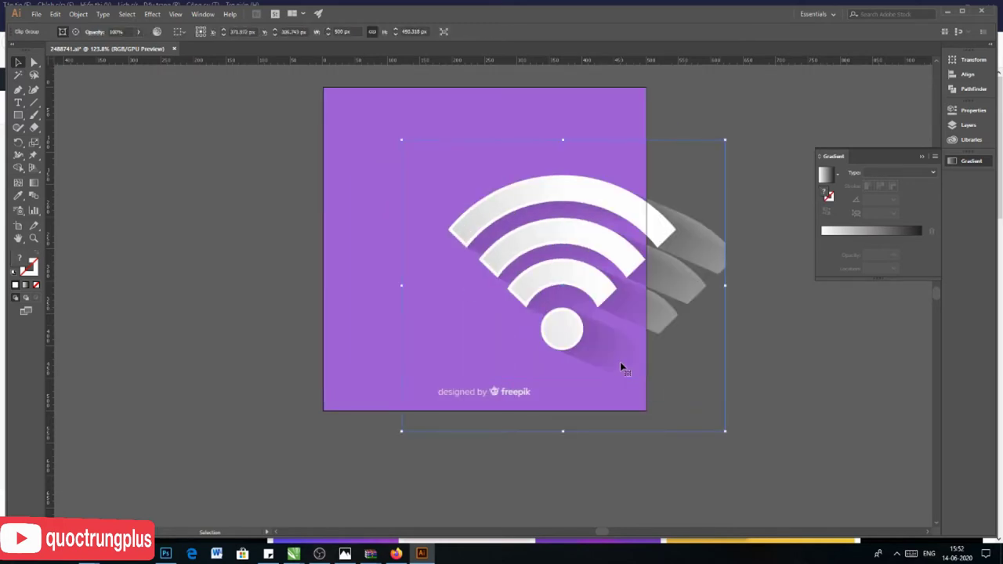
{"action": "key", "text": "ctrl+z"}
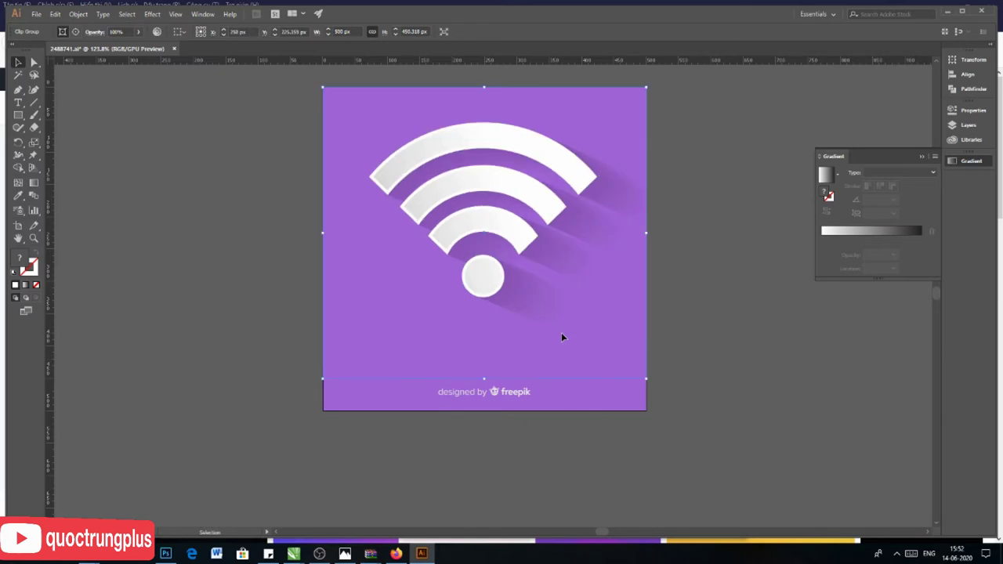
- Delete the long shadow behind the wifi icon using the Group Selection tool
{"action": "left_click", "coordinate": [33, 62]}
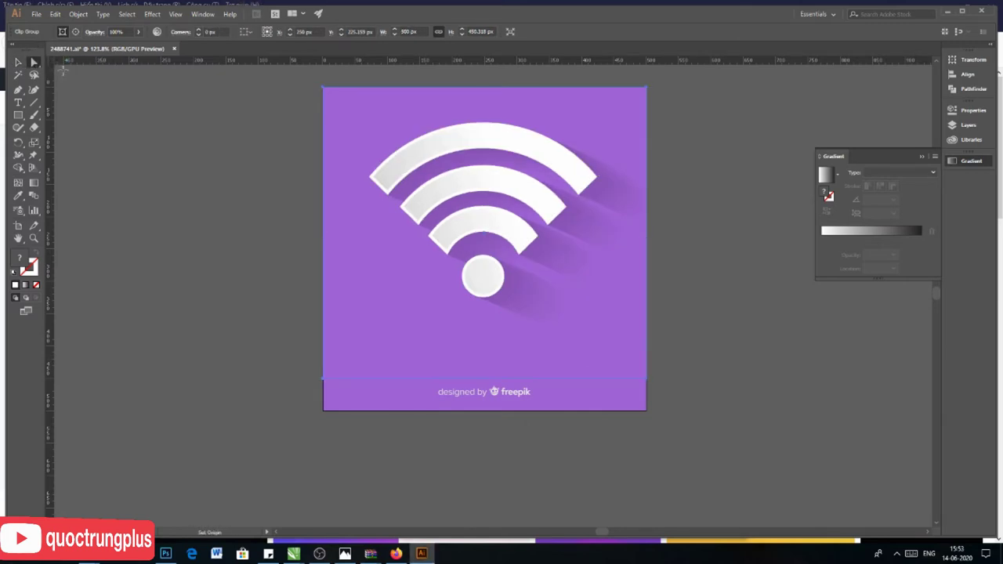
{"action": "left_click_drag", "start_coordinate": [34, 62], "coordinate": [69, 83]}
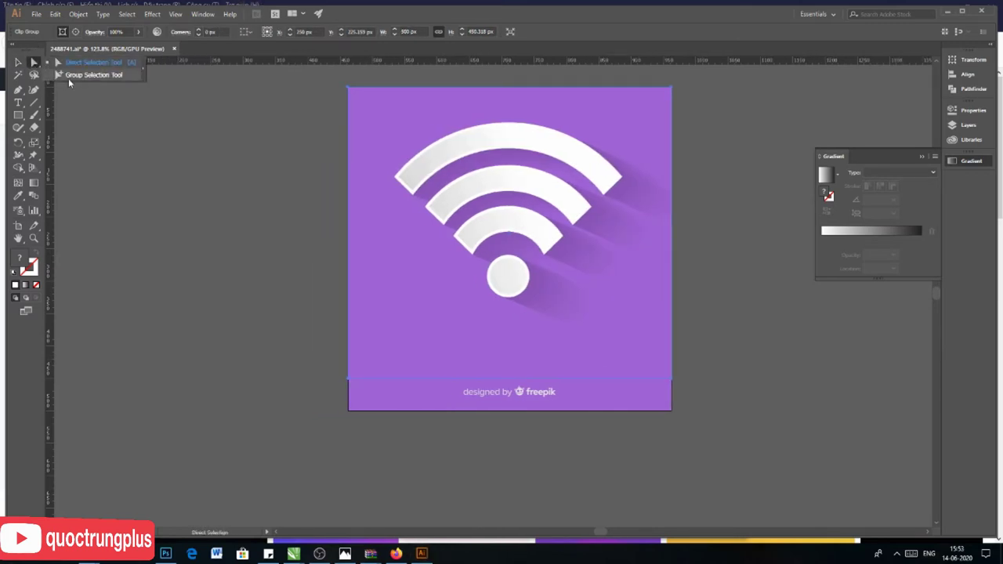
{"action": "left_click", "coordinate": [69, 81]}
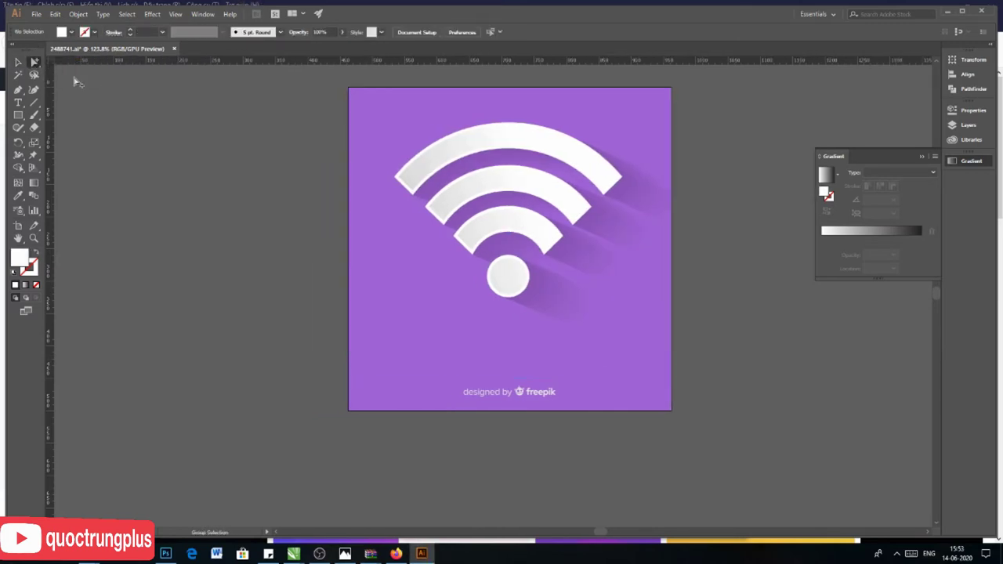
{"action": "left_click", "coordinate": [561, 298]}
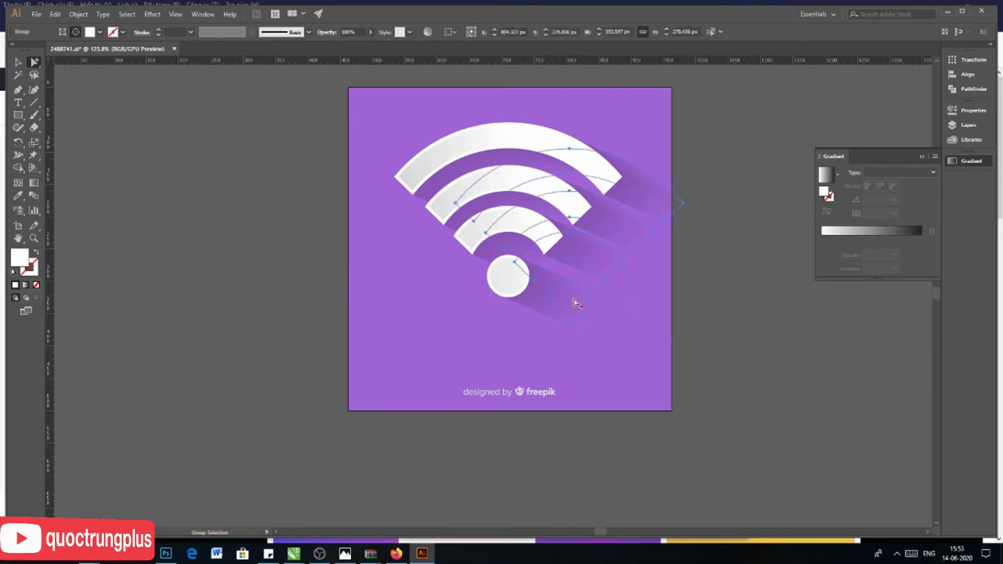
{"action": "key", "text": "Delete"}
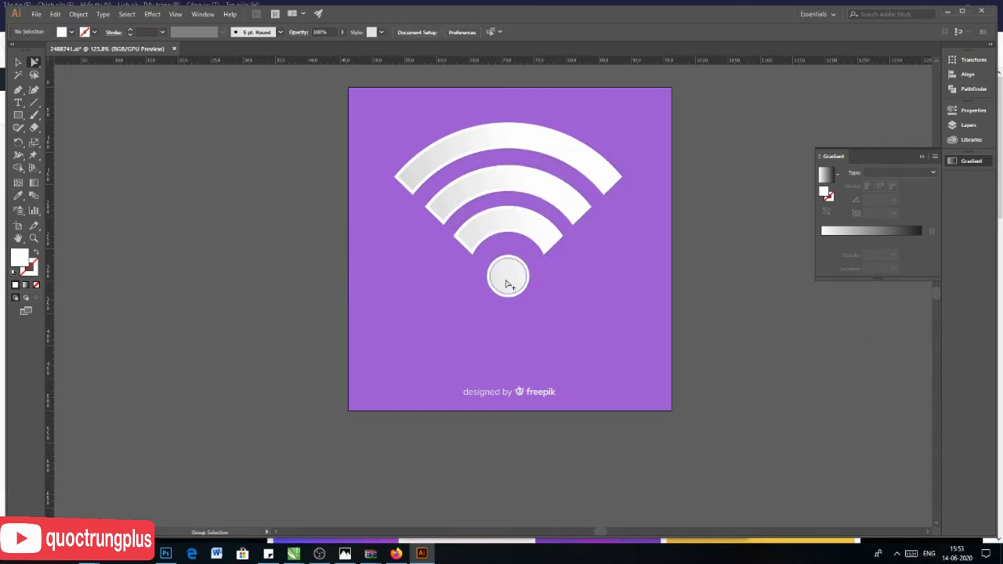
- Try a gradient fill on the purple background, then undo it
{"action": "double_click", "coordinate": [507, 283]}
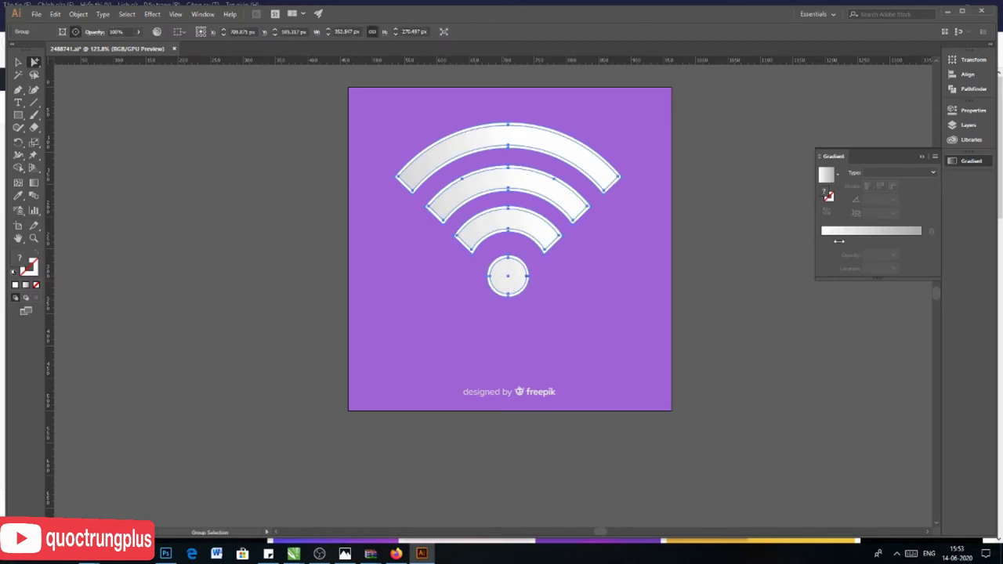
{"action": "left_click", "coordinate": [508, 274]}
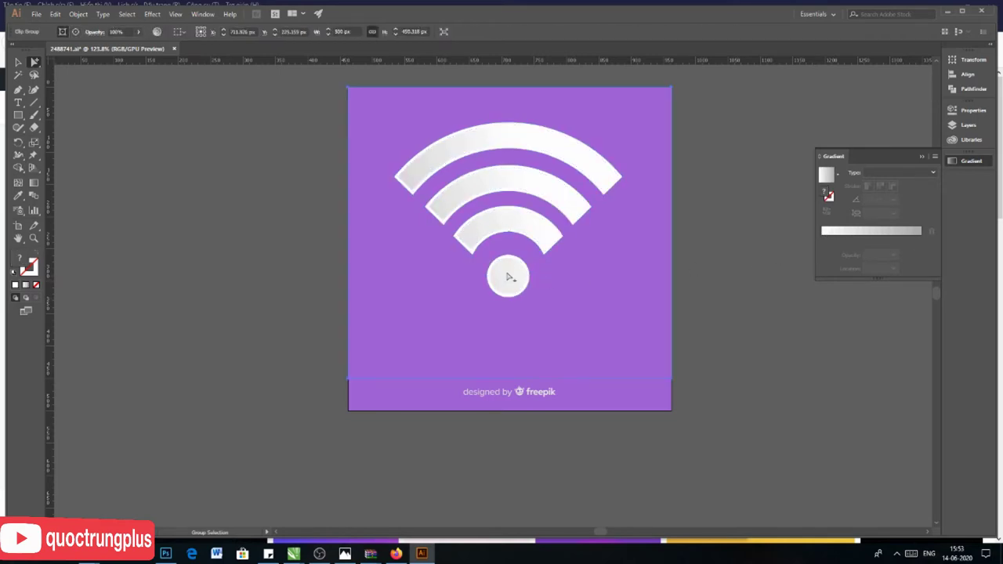
{"action": "left_click", "coordinate": [831, 234]}
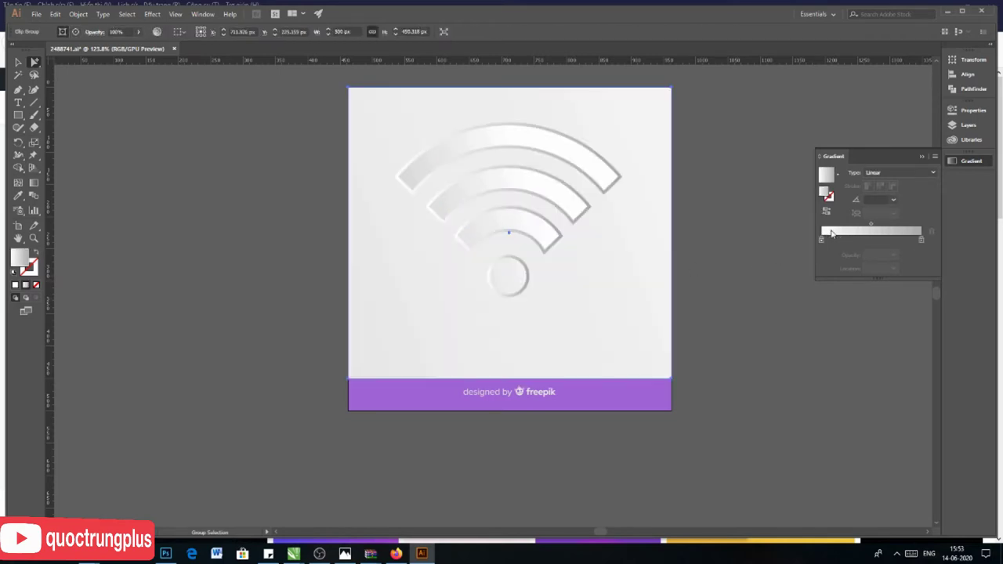
{"action": "left_click", "coordinate": [744, 318]}
{"action": "key", "text": "ctrl+z"}
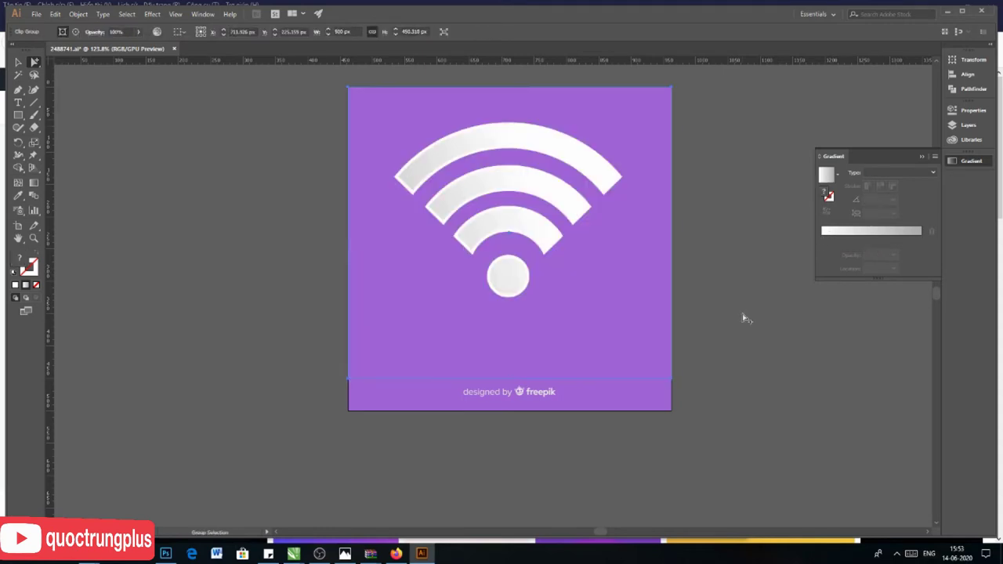
{"action": "left_click", "coordinate": [727, 180]}
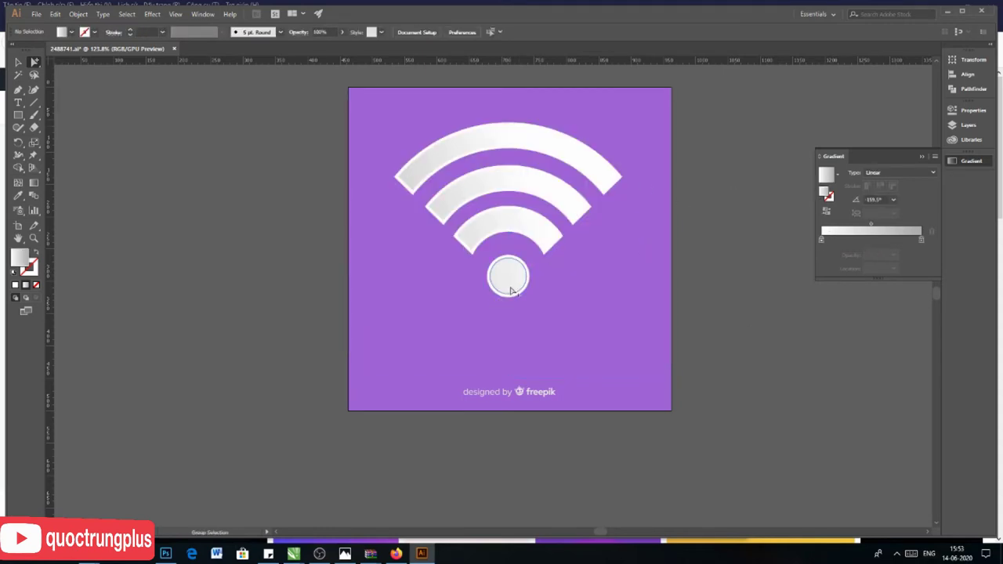
- Select the wifi dot circle with Direct Selection and open its gradient left-stop colours
{"action": "double_click", "coordinate": [510, 290]}
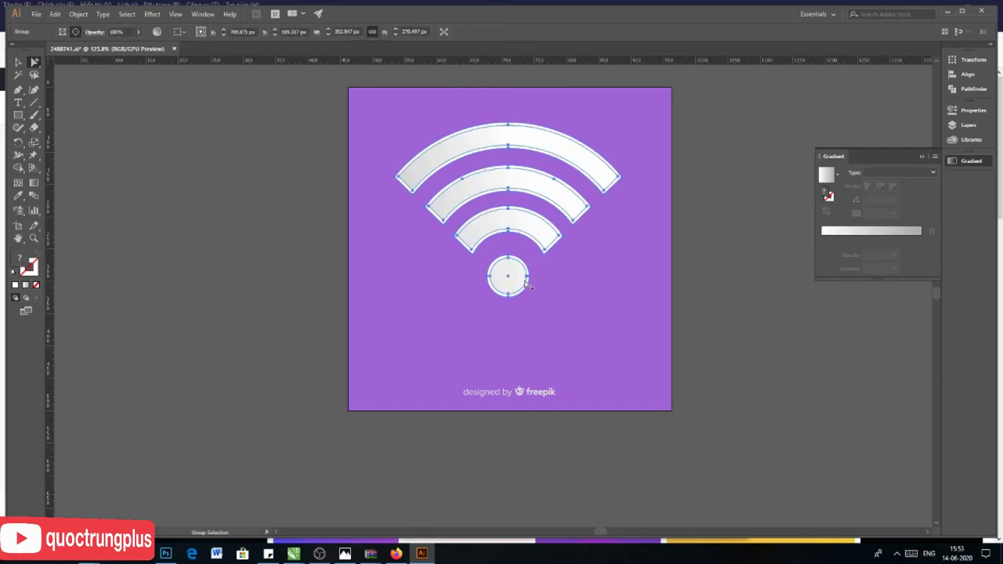
{"action": "left_click_drag", "start_coordinate": [34, 65], "coordinate": [63, 70]}
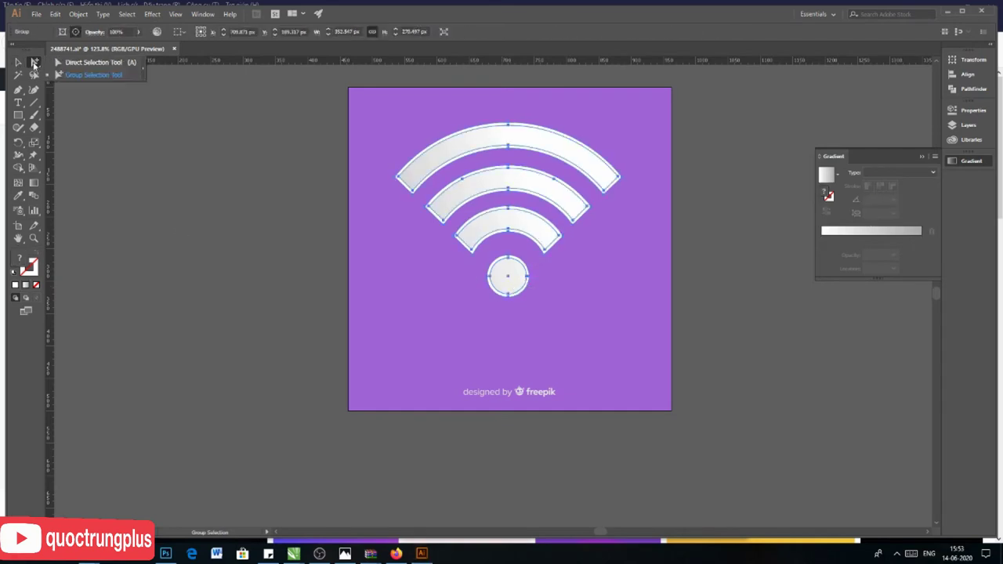
{"action": "key", "text": "ctrl+shift+a"}
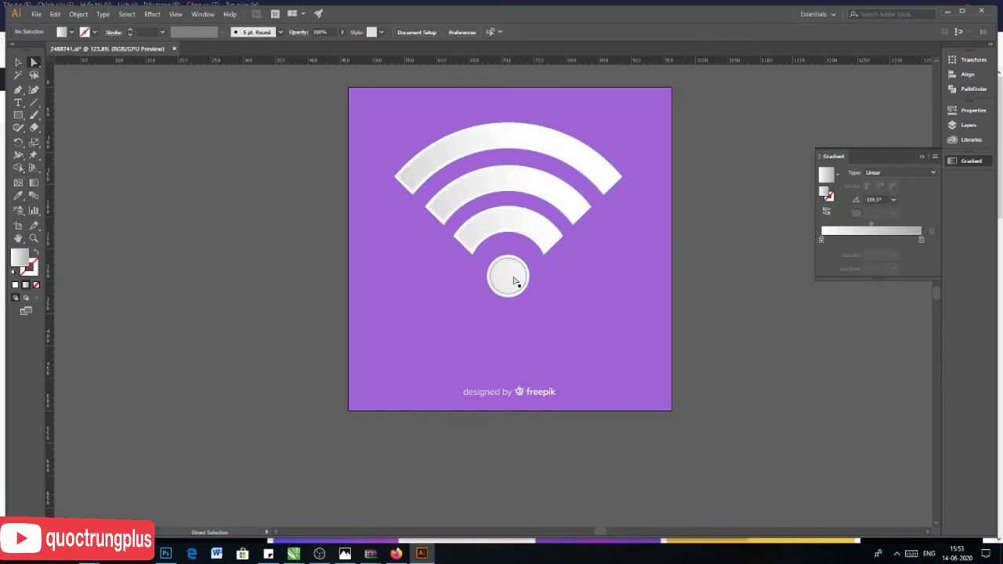
{"action": "left_click", "coordinate": [516, 280]}
{"action": "double_click", "coordinate": [821, 240]}
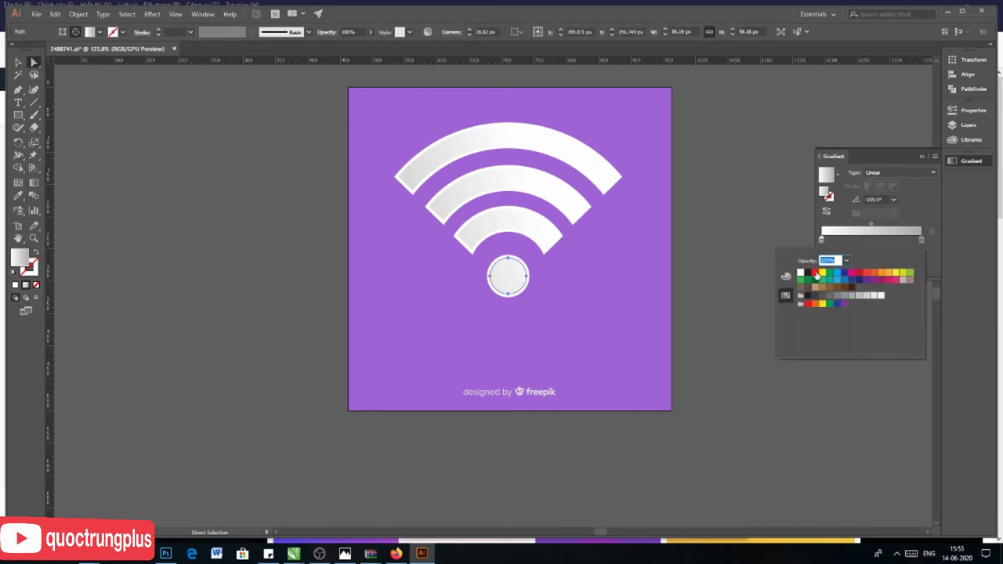
- Make the dot's and inner arc's gradients start with red
{"action": "left_click", "coordinate": [815, 273]}
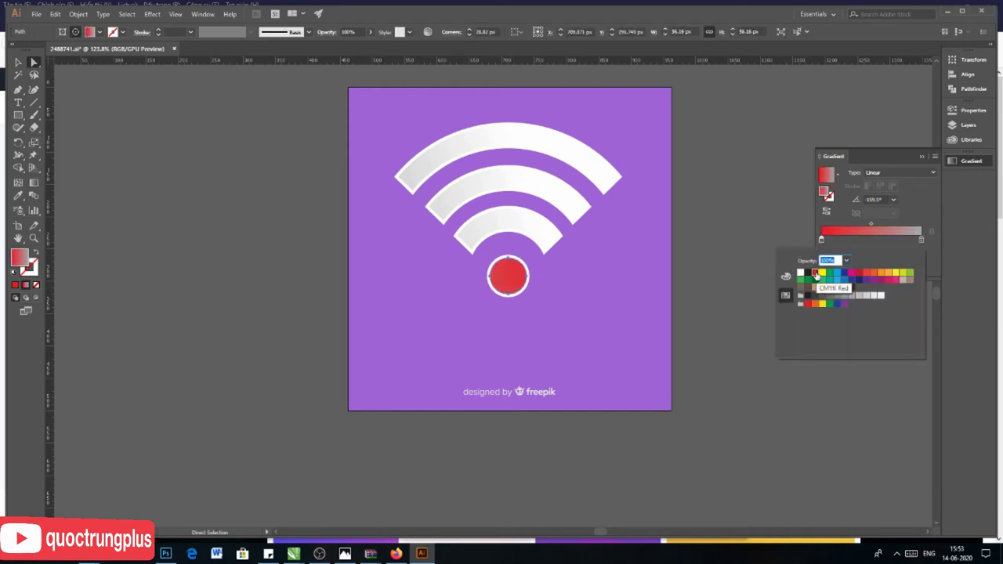
{"action": "left_click", "coordinate": [526, 229]}
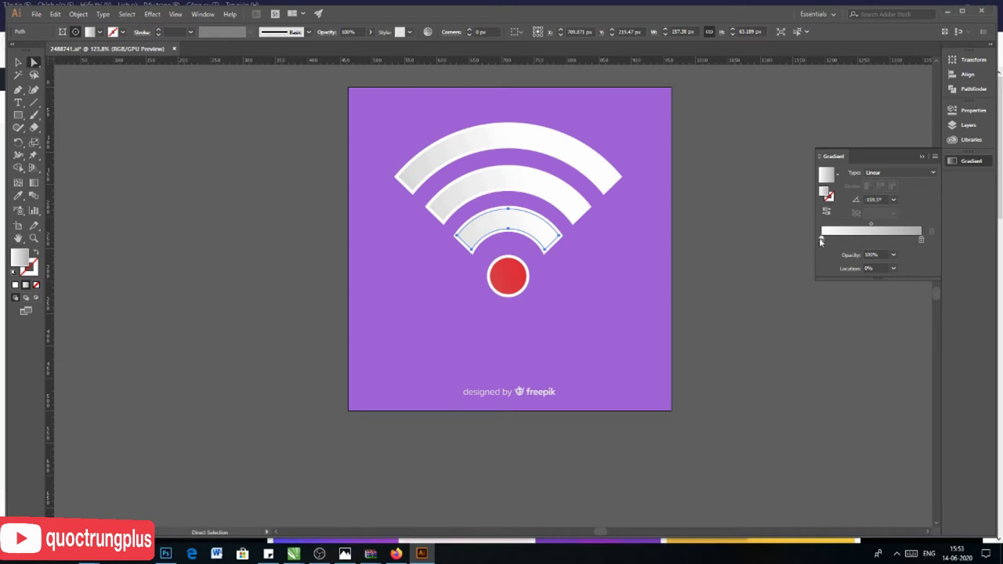
{"action": "left_click_drag", "start_coordinate": [820, 242], "coordinate": [821, 242]}
{"action": "double_click", "coordinate": [822, 239]}
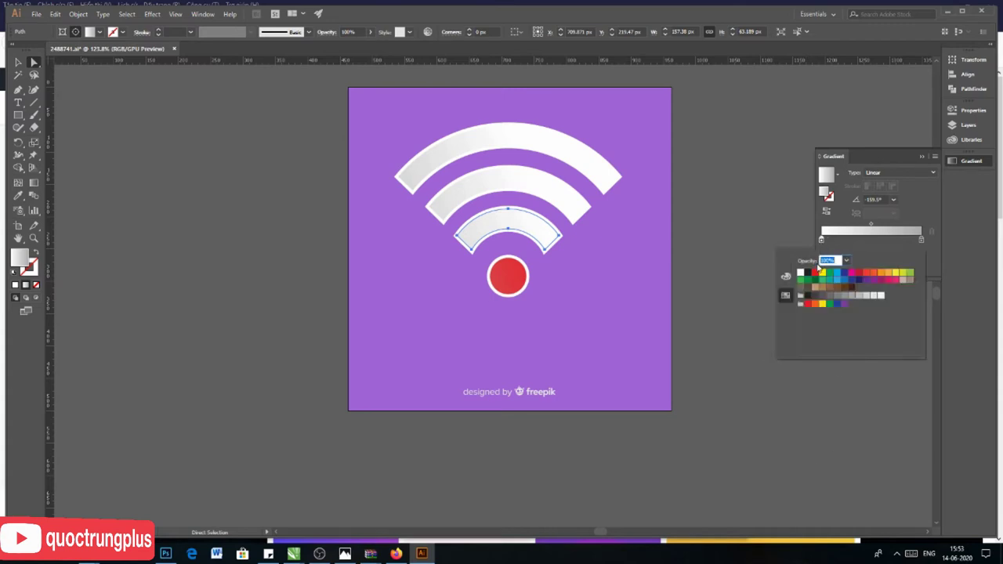
{"action": "left_click", "coordinate": [814, 273]}
- Give the middle arc a red gradient, shifting the midpoint so red extends further
{"action": "left_click", "coordinate": [550, 204]}
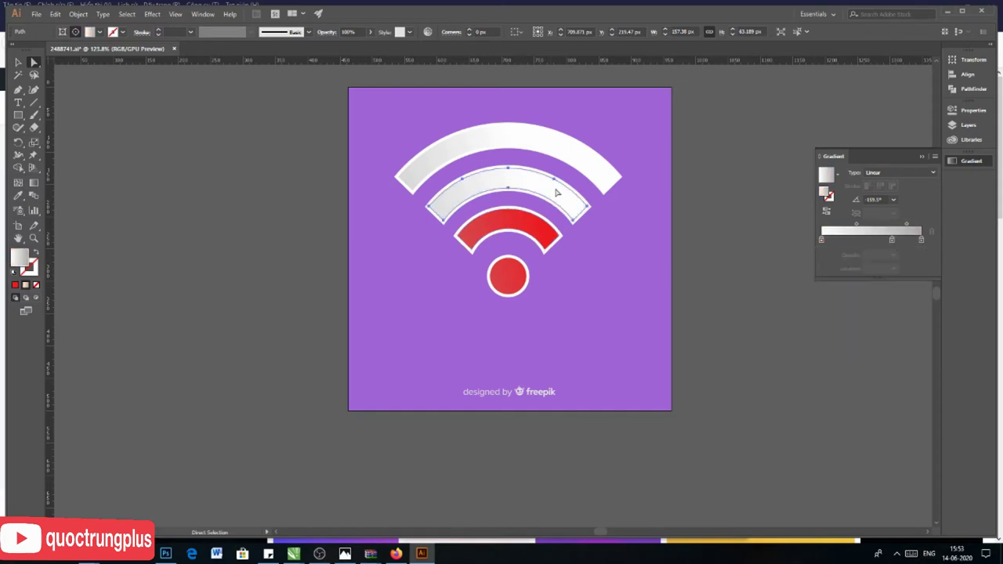
{"action": "double_click", "coordinate": [821, 238]}
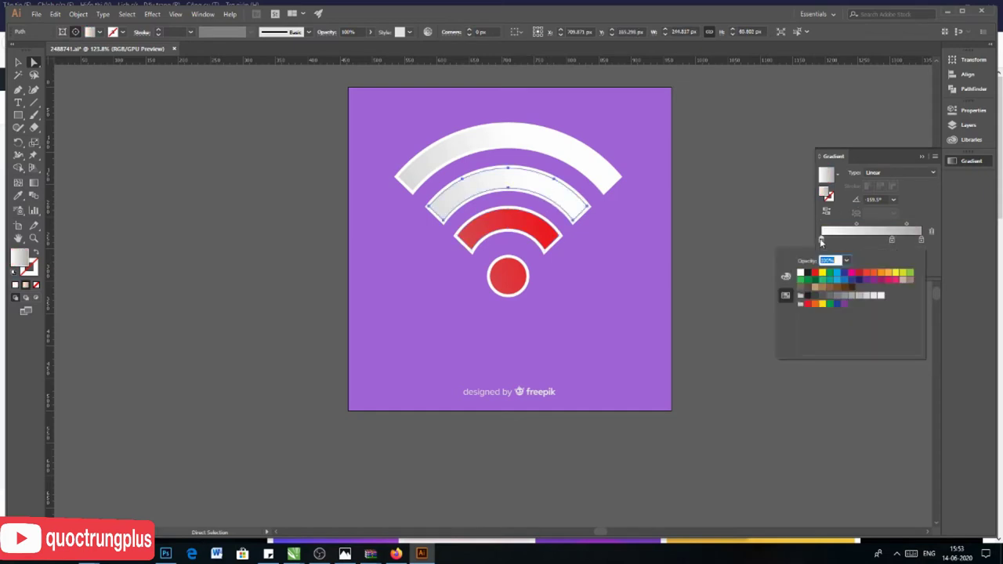
{"action": "left_click", "coordinate": [815, 273]}
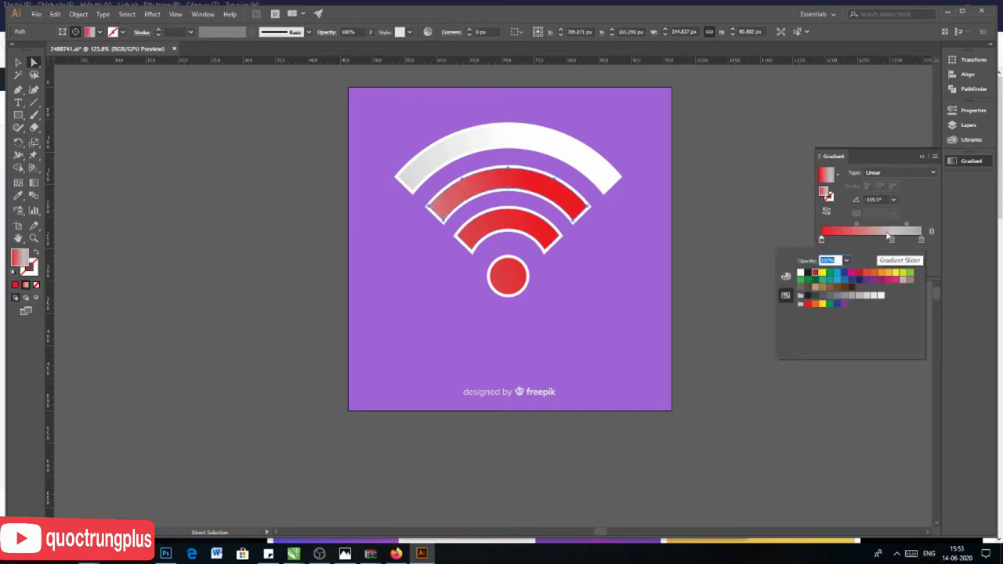
{"action": "left_click", "coordinate": [859, 226]}
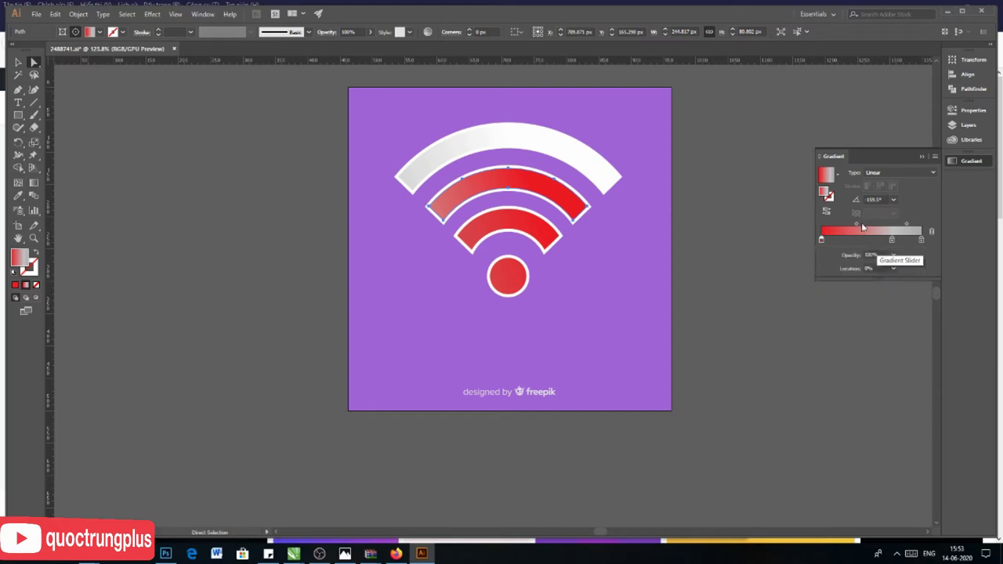
{"action": "mouse_move", "coordinate": [858, 226]}
{"action": "left_mouse_down"}
{"action": "mouse_move", "coordinate": [906, 226]}
{"action": "mouse_move", "coordinate": [898, 243]}
{"action": "mouse_move", "coordinate": [912, 243]}
{"action": "left_mouse_up"}
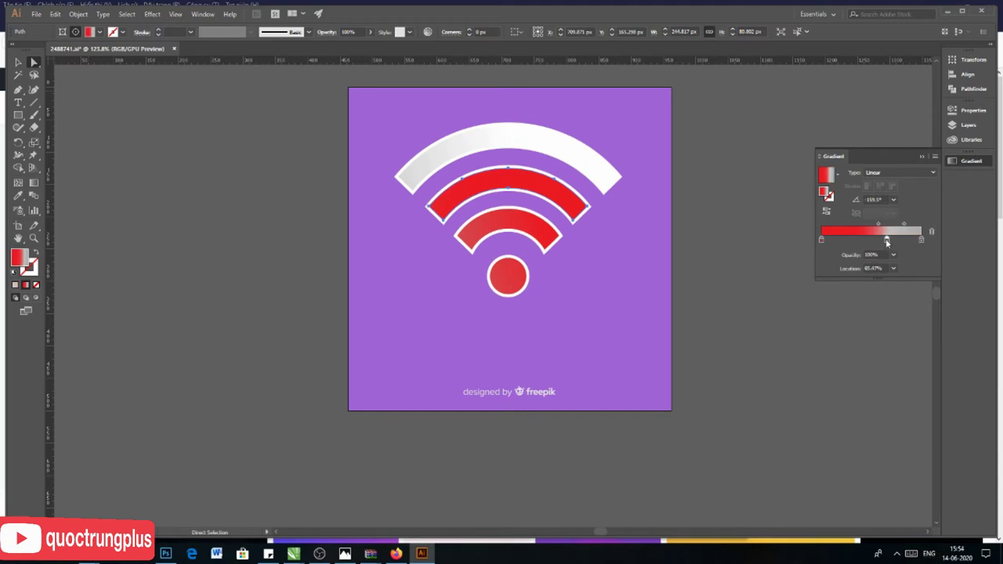
{"action": "left_click_drag", "start_coordinate": [893, 241], "coordinate": [892, 241]}
{"action": "left_click", "coordinate": [754, 257]}
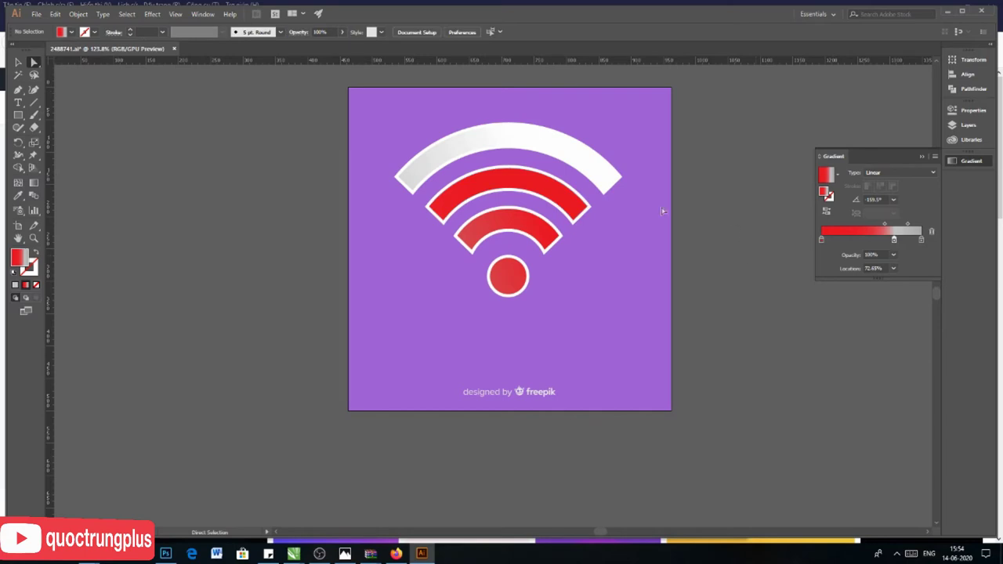
- Turn the outer arc's gradient red, then select the centre dot
{"action": "left_click", "coordinate": [465, 126]}
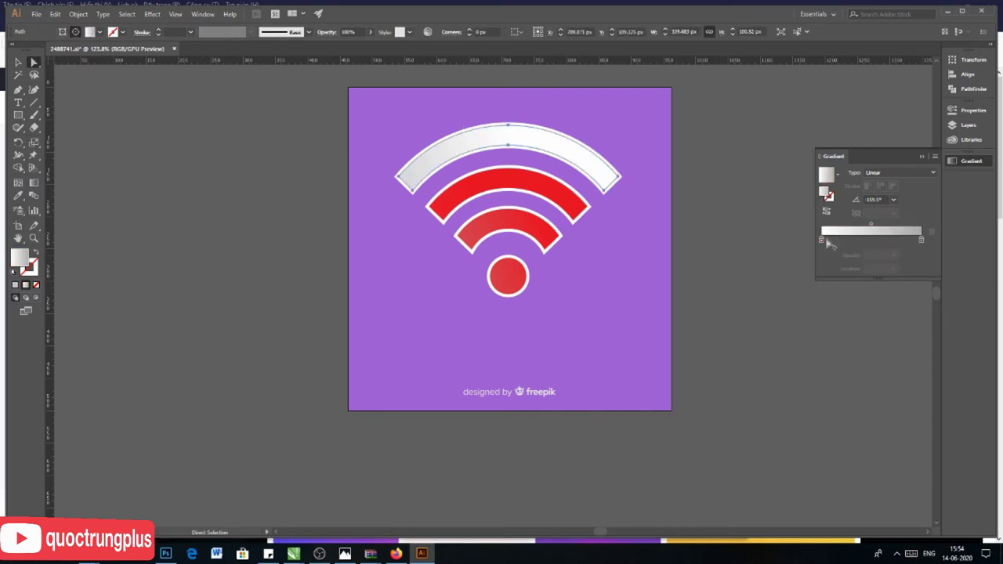
{"action": "double_click", "coordinate": [822, 240]}
{"action": "left_click", "coordinate": [814, 272]}
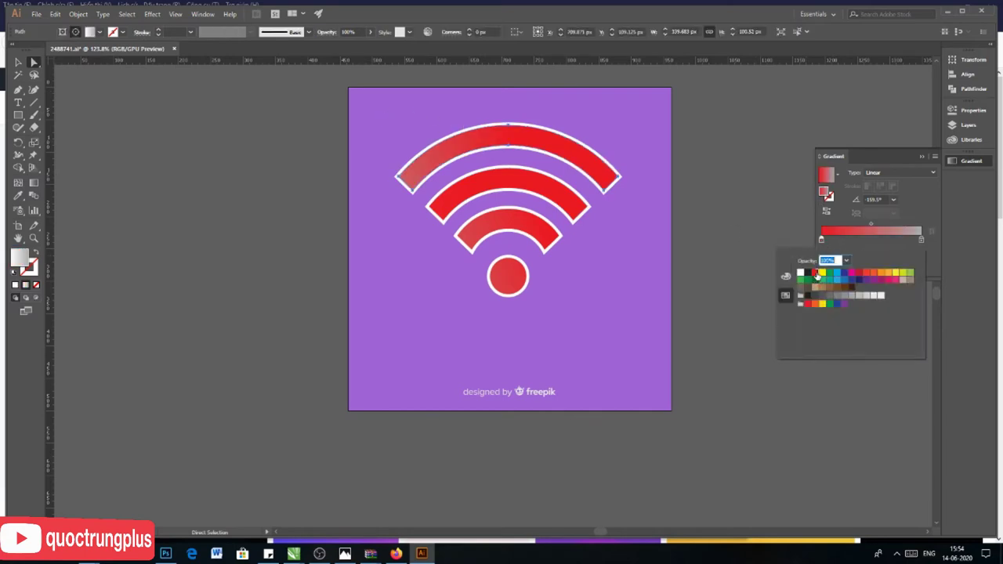
{"action": "left_click", "coordinate": [741, 214]}
{"action": "left_click", "coordinate": [224, 144]}
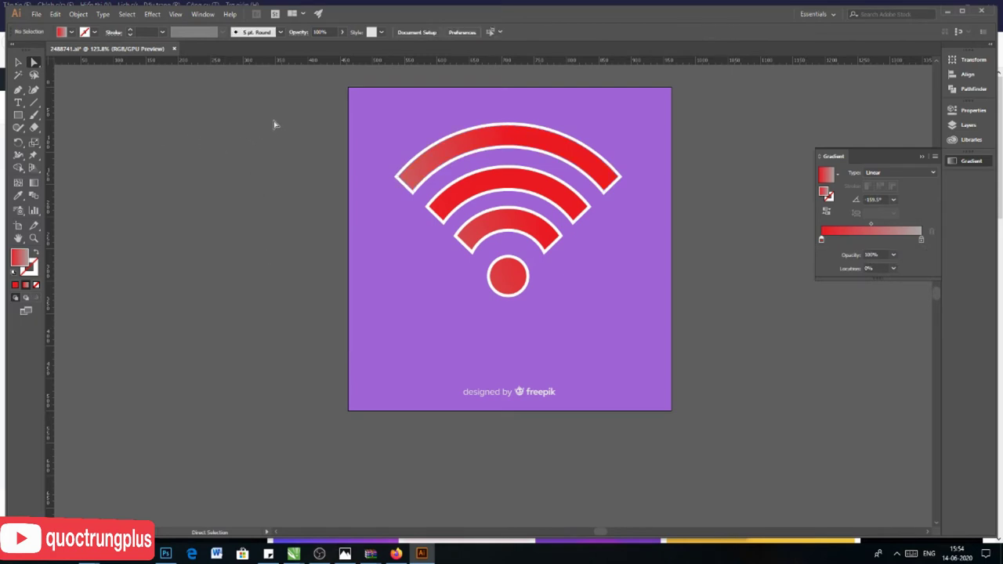
{"action": "left_click", "coordinate": [673, 334]}
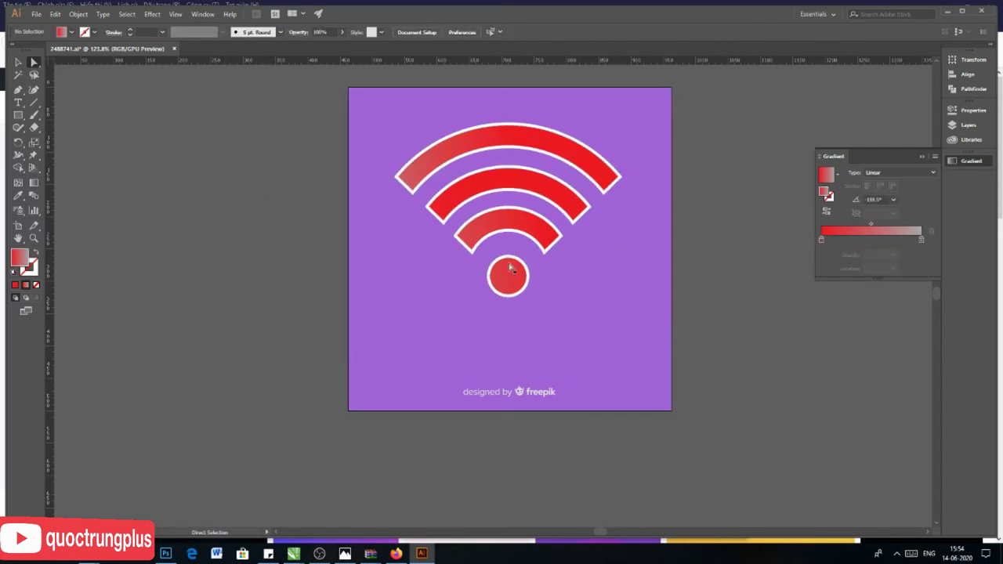
{"action": "left_click", "coordinate": [508, 275]}
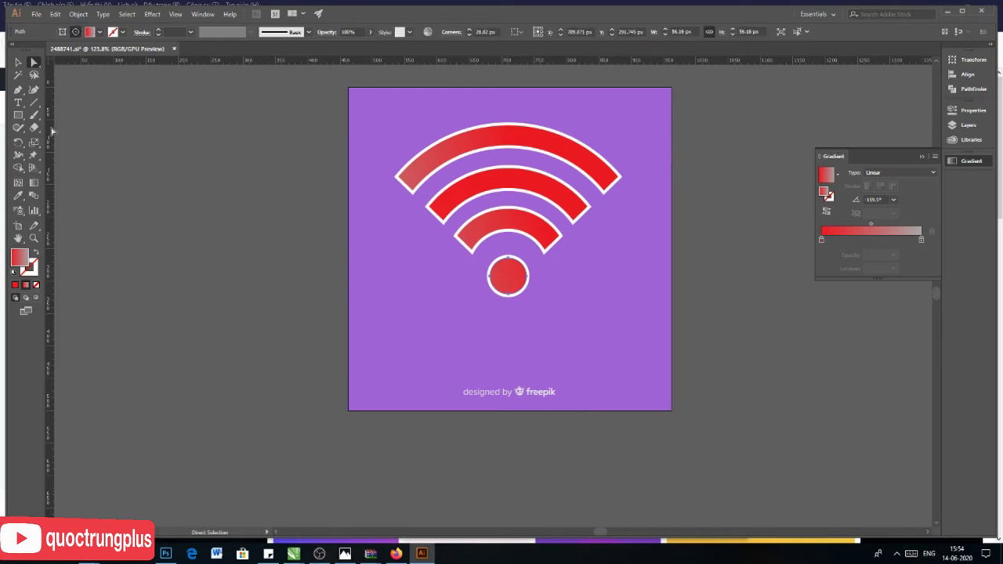
- Enter the clip group in isolation and select the red Wi-Fi icon group for copying
{"action": "double_click", "coordinate": [18, 62]}
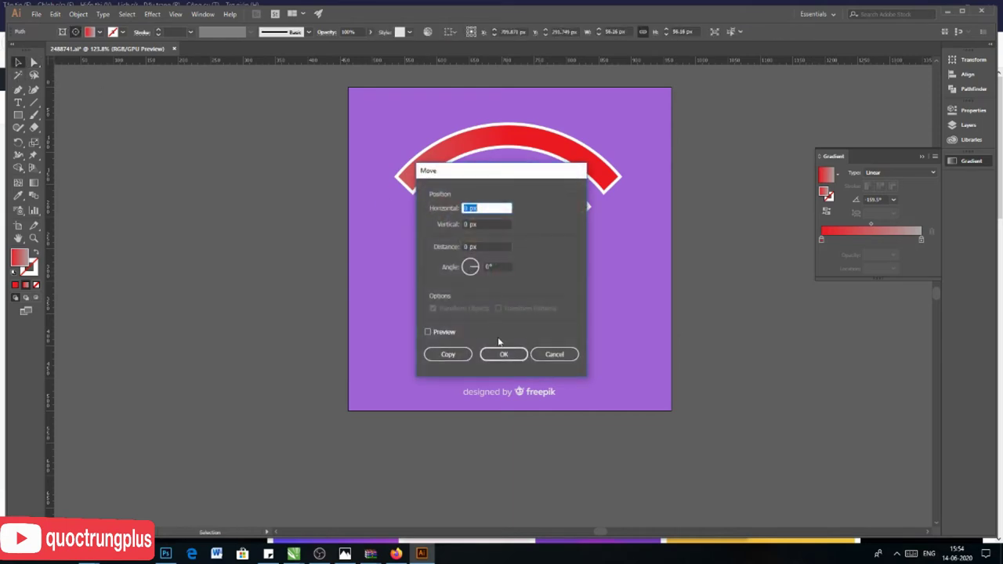
{"action": "left_click", "coordinate": [503, 354]}
{"action": "left_click", "coordinate": [503, 274]}
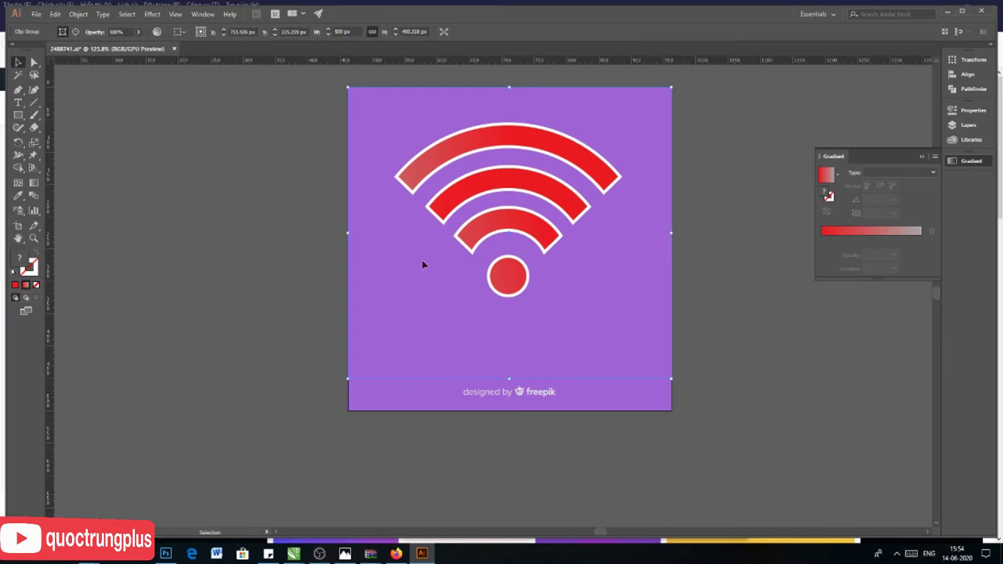
{"action": "double_click", "coordinate": [432, 163]}
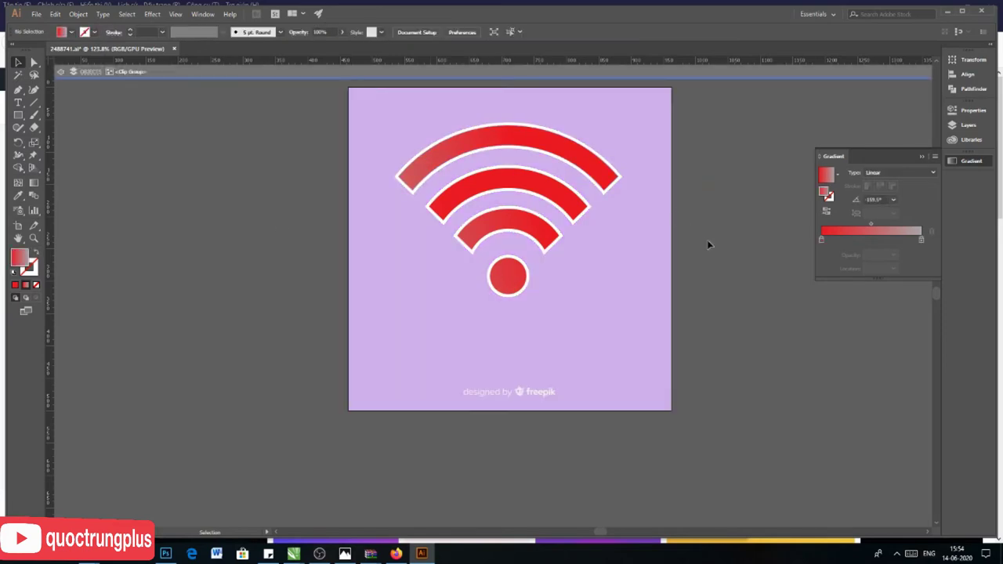
{"action": "left_click", "coordinate": [504, 276]}
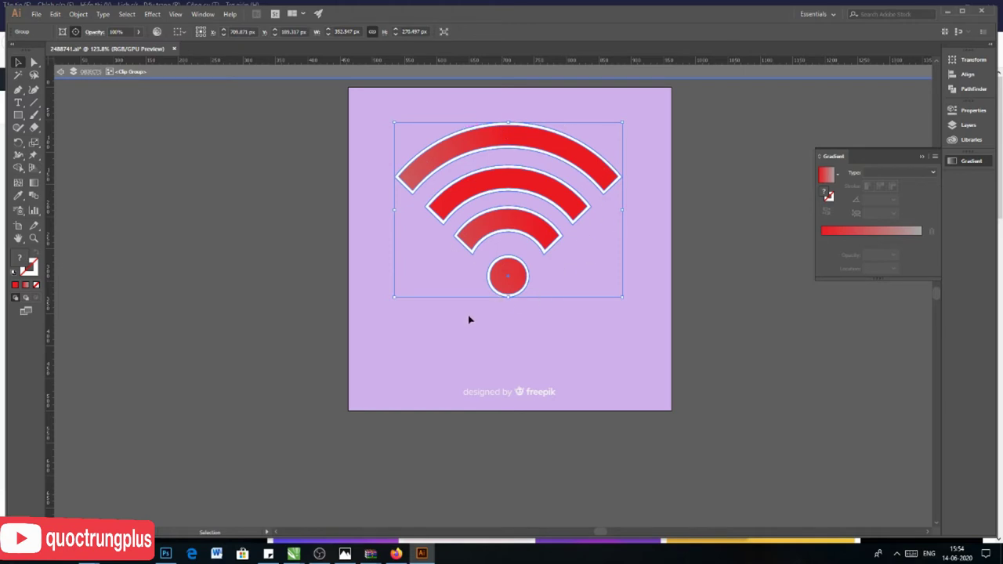
{"action": "key", "text": "a"}
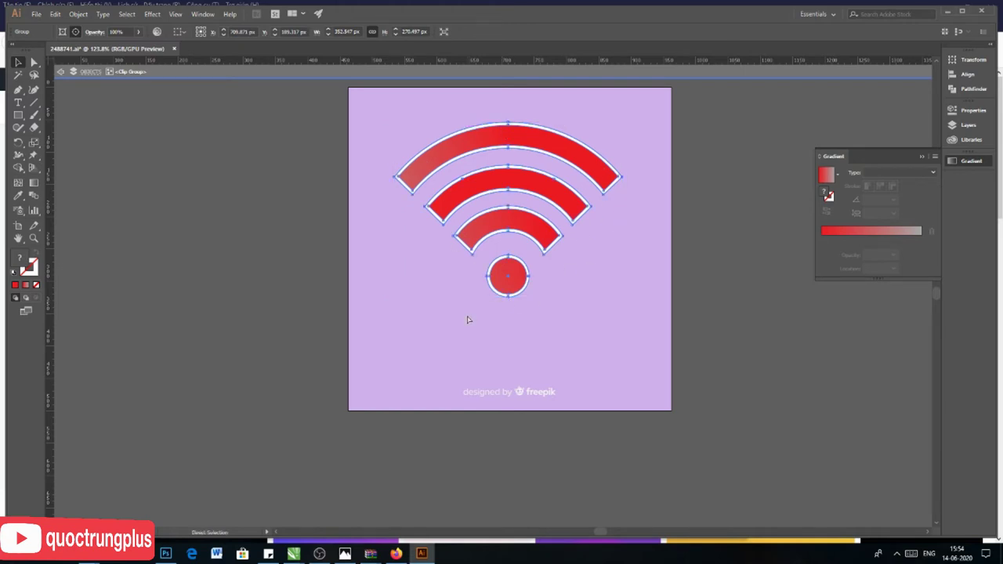
{"action": "key", "text": "v"}
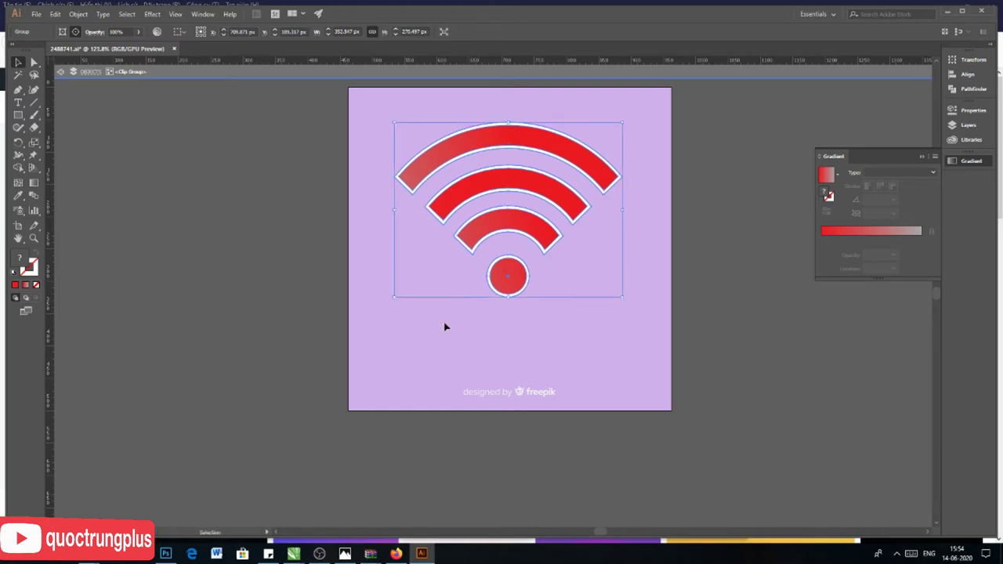
{"action": "left_click", "coordinate": [166, 553]}
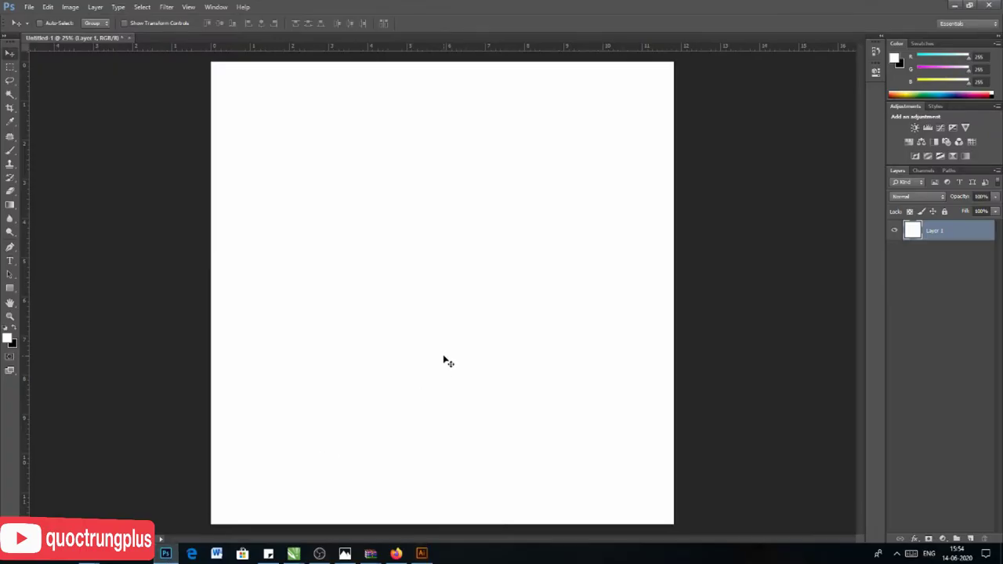
- Paste the Wi-Fi icon as a smart object, move it up, and enlarge it to about 137%
{"action": "key", "text": "ctrl+v"}
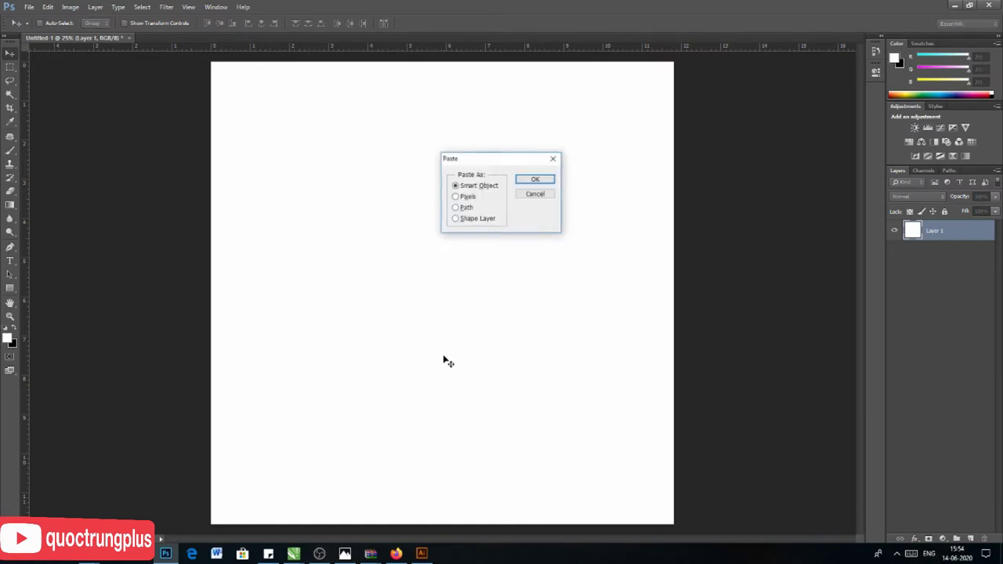
{"action": "left_click", "coordinate": [532, 179]}
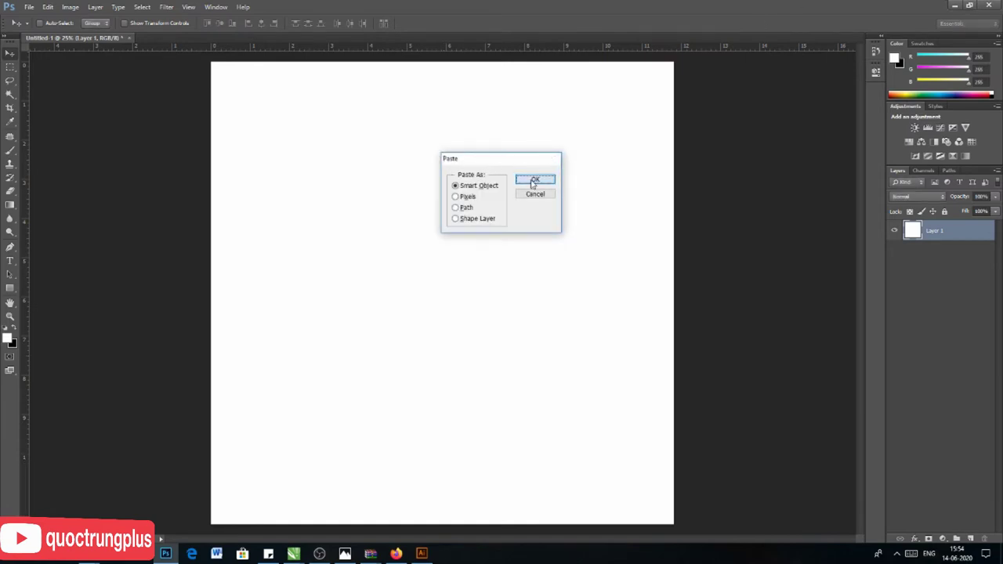
{"action": "key", "text": "Return"}
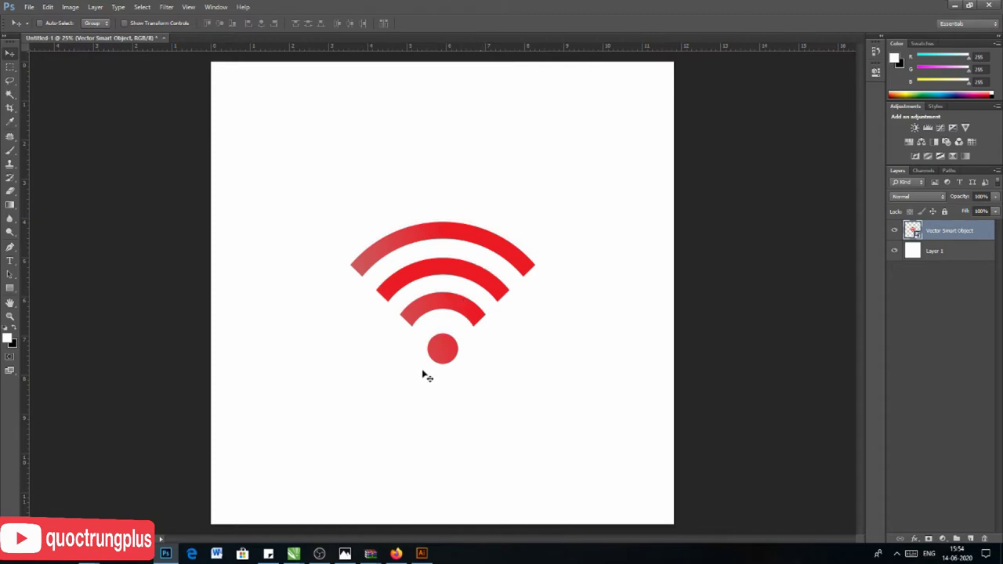
{"action": "left_click_drag", "start_coordinate": [451, 361], "coordinate": [448, 273]}
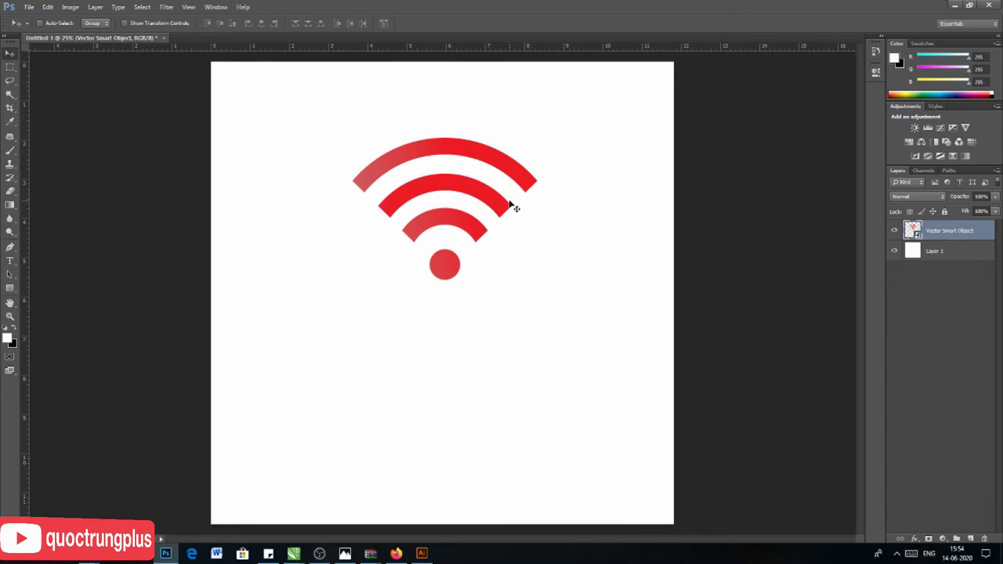
{"action": "key", "text": "ctrl+t"}
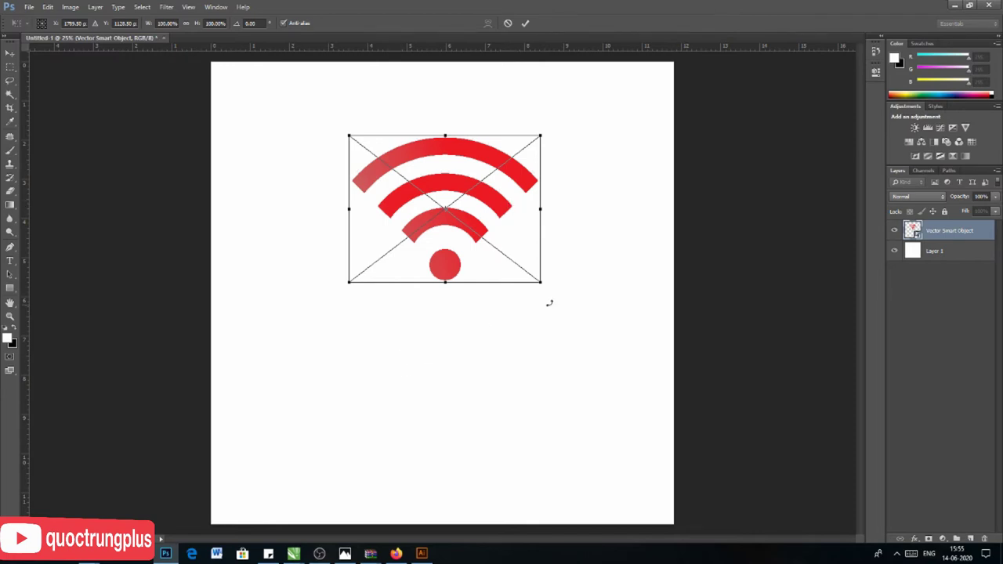
{"action": "left_click_drag", "start_coordinate": [543, 282], "coordinate": [575, 309]}
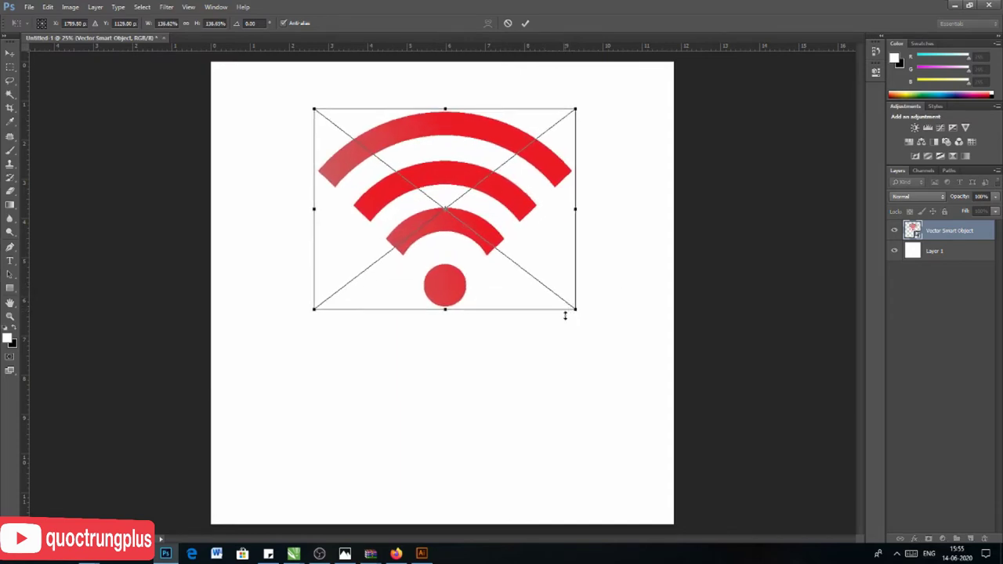
{"action": "key", "text": "Return"}
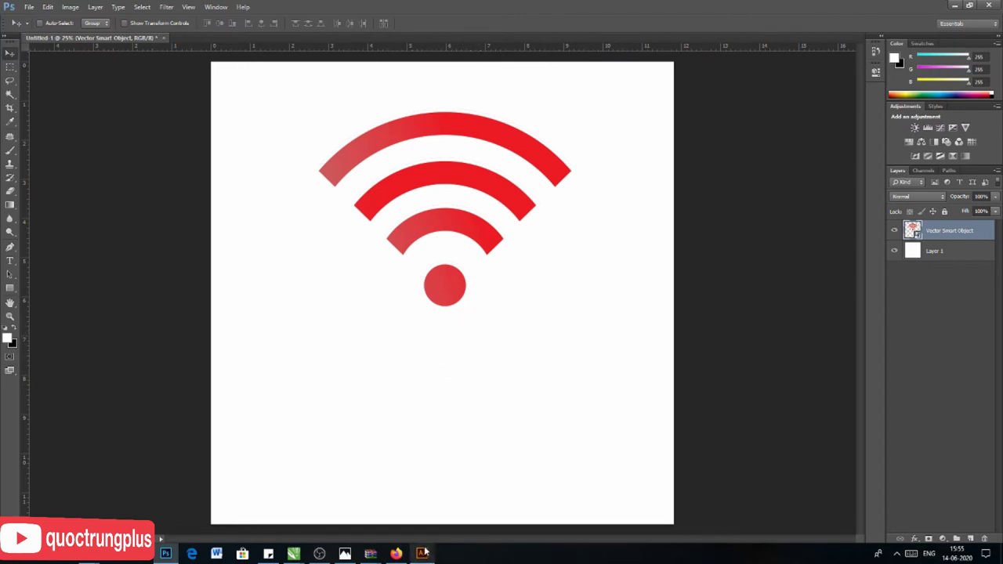
- Search Freepik for 'phone icon' and open the PHONE ICON vector's detail page
{"action": "left_click", "coordinate": [397, 554]}
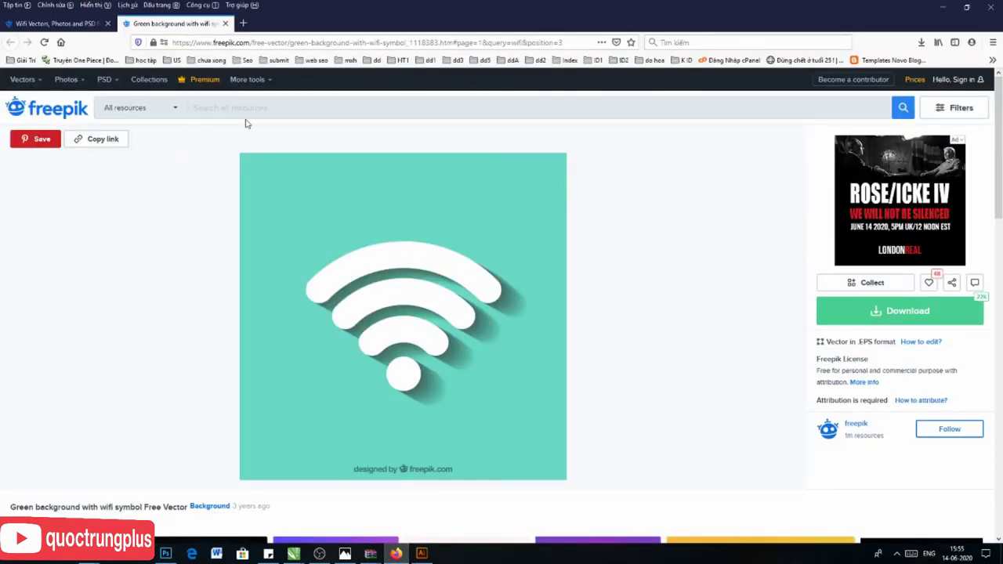
{"action": "type", "text": "phone"}
{"action": "type", "text": " icon"}
{"action": "key", "text": "Return"}
{"action": "scroll", "coordinate": [417, 339], "scroll_direction": "down", "scroll_amount": 4}
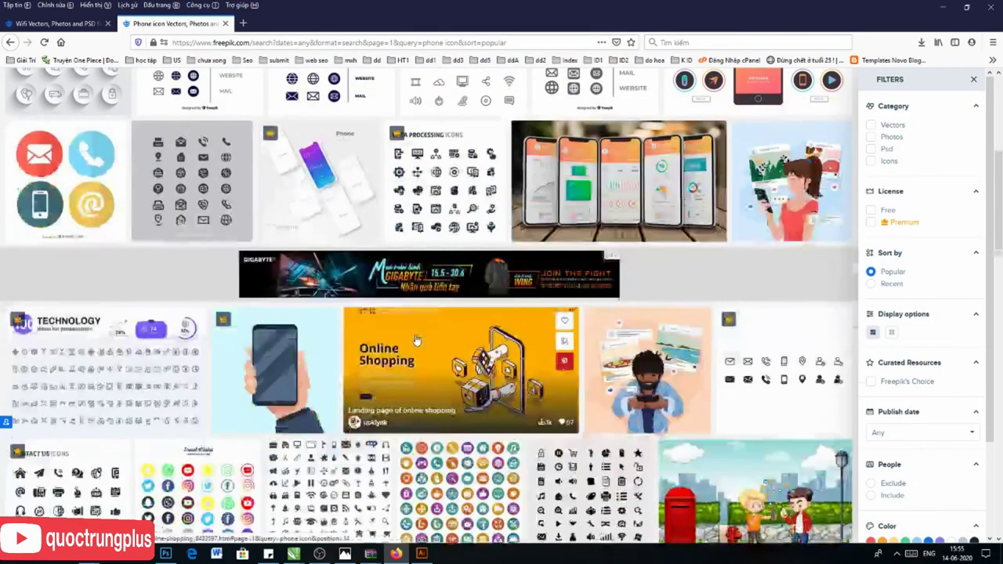
{"action": "scroll", "coordinate": [417, 340], "scroll_direction": "down", "scroll_amount": 3}
{"action": "scroll", "coordinate": [415, 348], "scroll_direction": "down", "scroll_amount": 3}
{"action": "scroll", "coordinate": [414, 357], "scroll_direction": "down", "scroll_amount": 2}
{"action": "scroll", "coordinate": [412, 362], "scroll_direction": "down", "scroll_amount": 2}
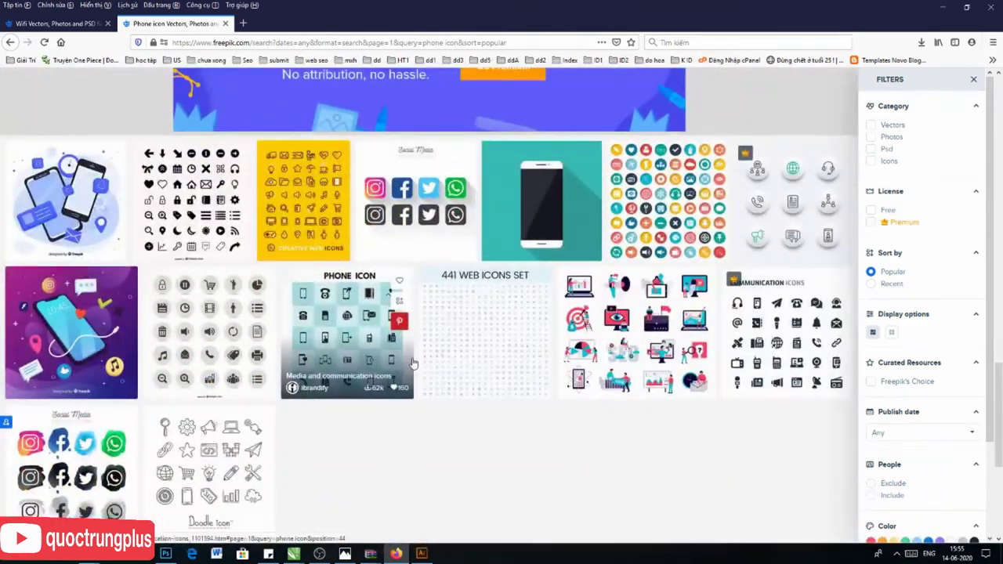
{"action": "left_click", "coordinate": [343, 319]}
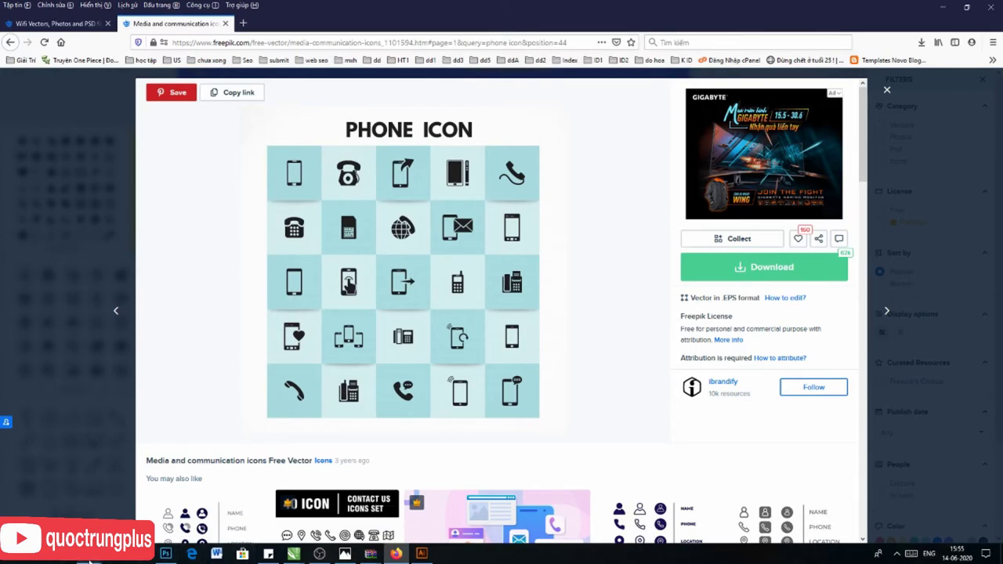
- Open 4219.eps from the Quoctrungplus folder in Illustrator
{"action": "mouse_move", "coordinate": [269, 553]}
{"action": "left_click", "coordinate": [322, 505]}
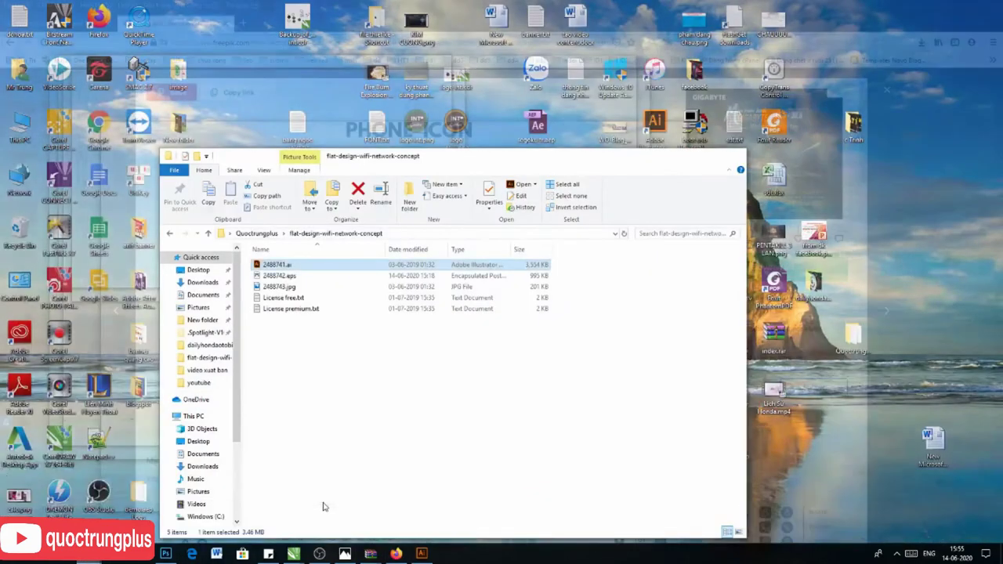
{"action": "left_click", "coordinate": [257, 232]}
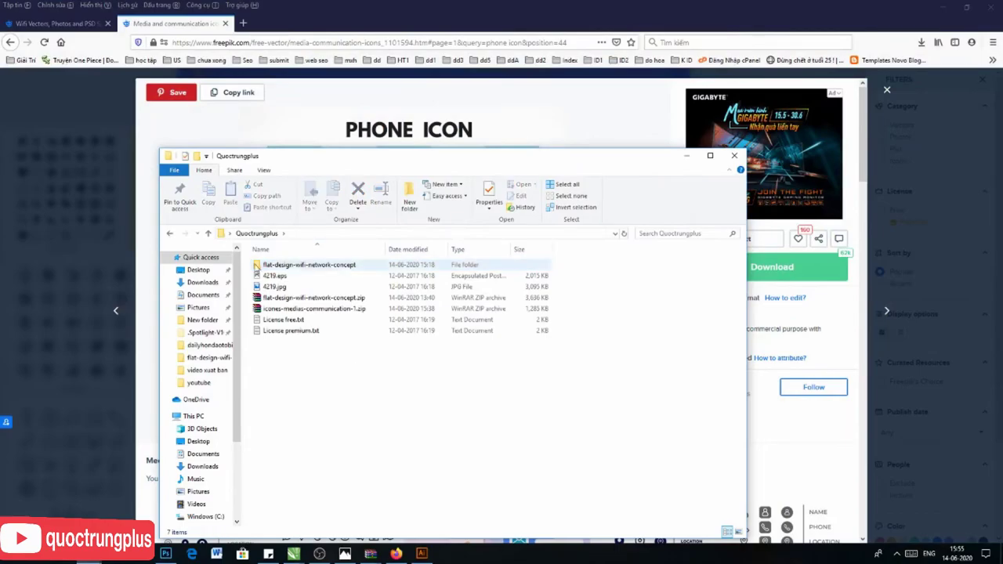
{"action": "double_click", "coordinate": [266, 276]}
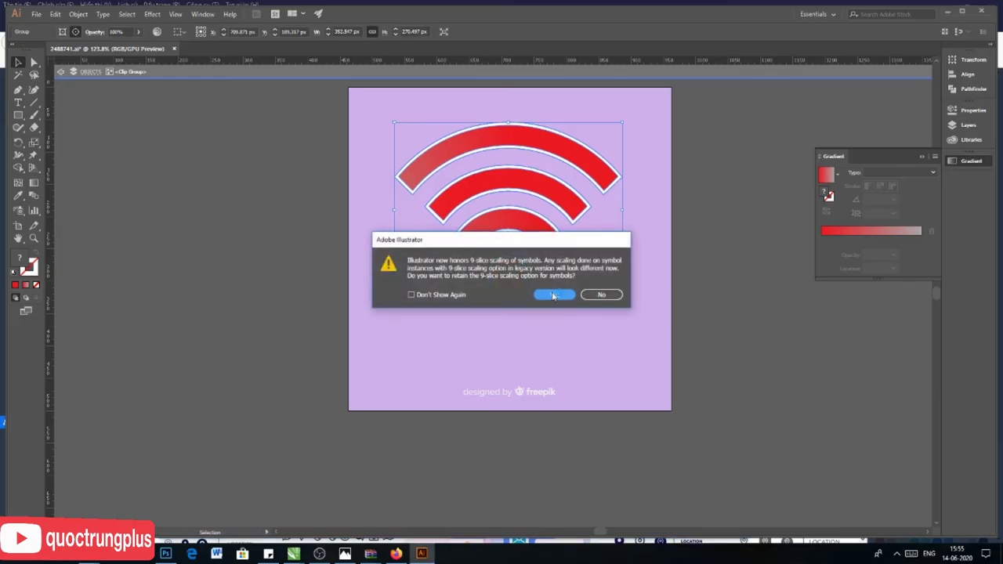
- Keep 9-slice scaling, then move aside and delete the background tile
{"action": "left_click", "coordinate": [553, 296]}
{"action": "left_click", "coordinate": [757, 375]}
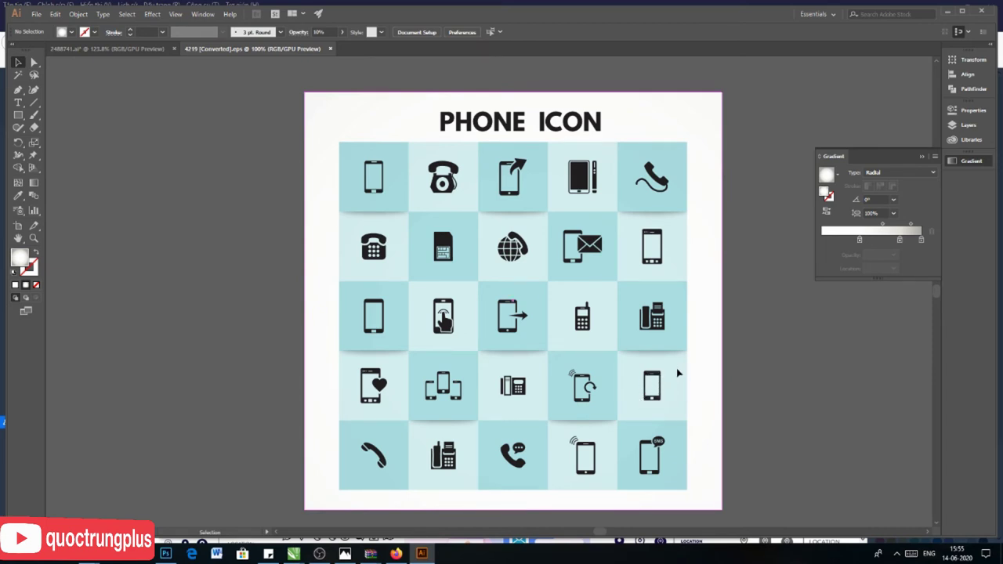
{"action": "left_click_drag", "start_coordinate": [679, 373], "coordinate": [725, 251]}
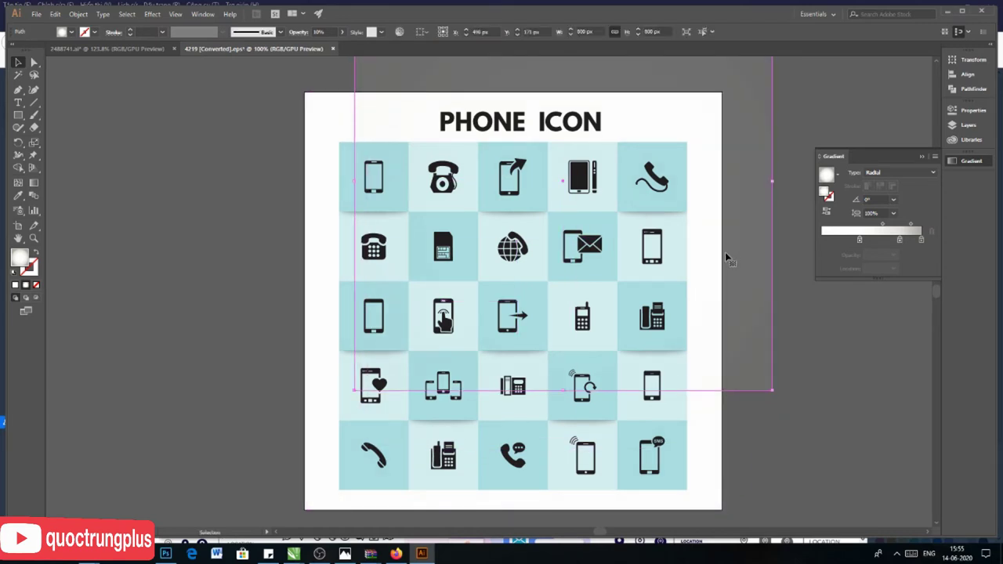
{"action": "left_click", "coordinate": [726, 253]}
{"action": "mouse_move", "coordinate": [667, 369]}
{"action": "left_mouse_down"}
{"action": "mouse_move", "coordinate": [793, 284]}
{"action": "mouse_move", "coordinate": [811, 290]}
{"action": "left_mouse_up"}
{"action": "key", "text": "Delete"}
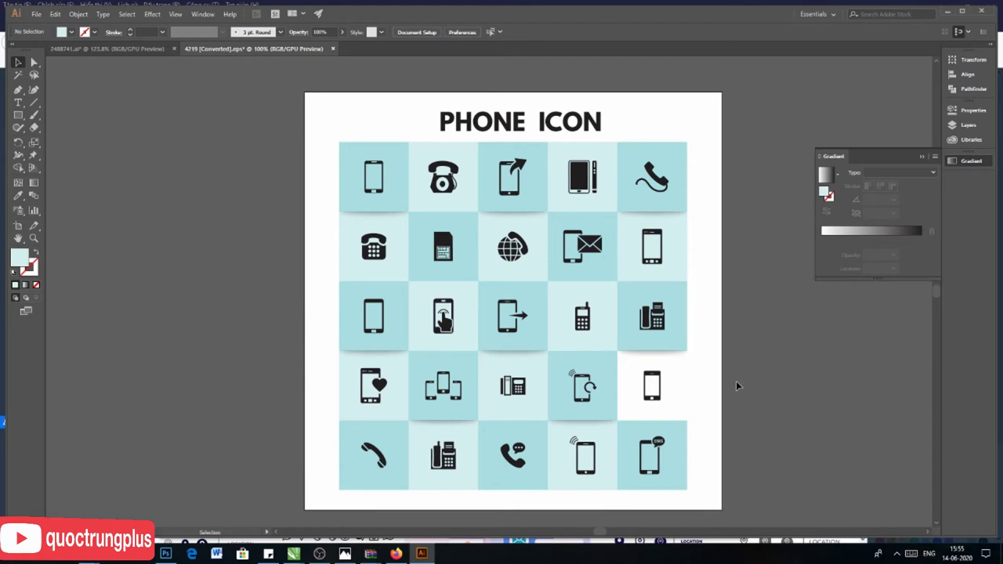
{"action": "mouse_move", "coordinate": [696, 388]}
{"action": "left_mouse_down"}
{"action": "mouse_move", "coordinate": [752, 325]}
{"action": "mouse_move", "coordinate": [761, 336]}
{"action": "left_mouse_up"}
{"action": "key", "text": "ctrl+z"}
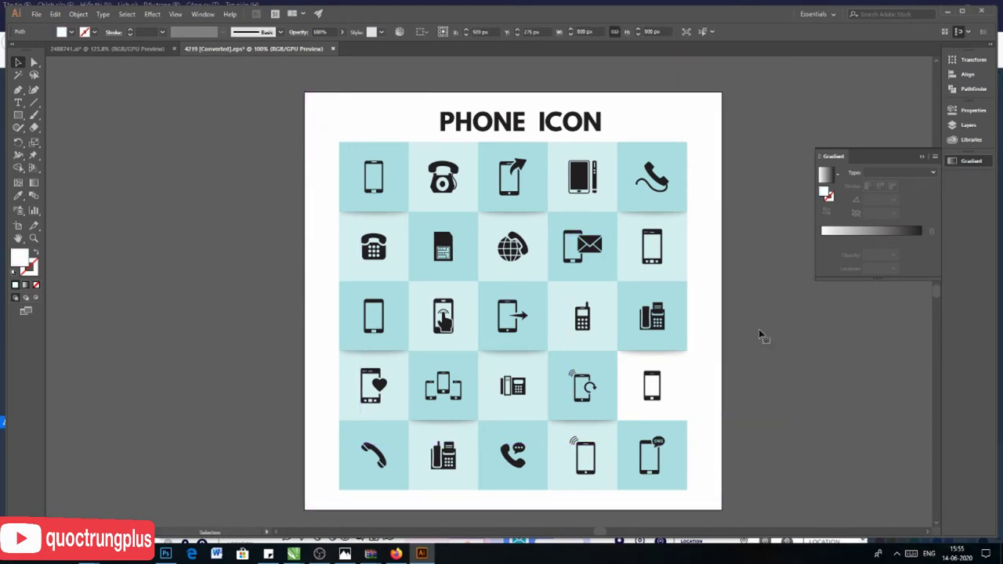
- Isolate the plain smartphone icon in its white square and copy it
{"action": "double_click", "coordinate": [655, 353]}
{"action": "left_click", "coordinate": [688, 354]}
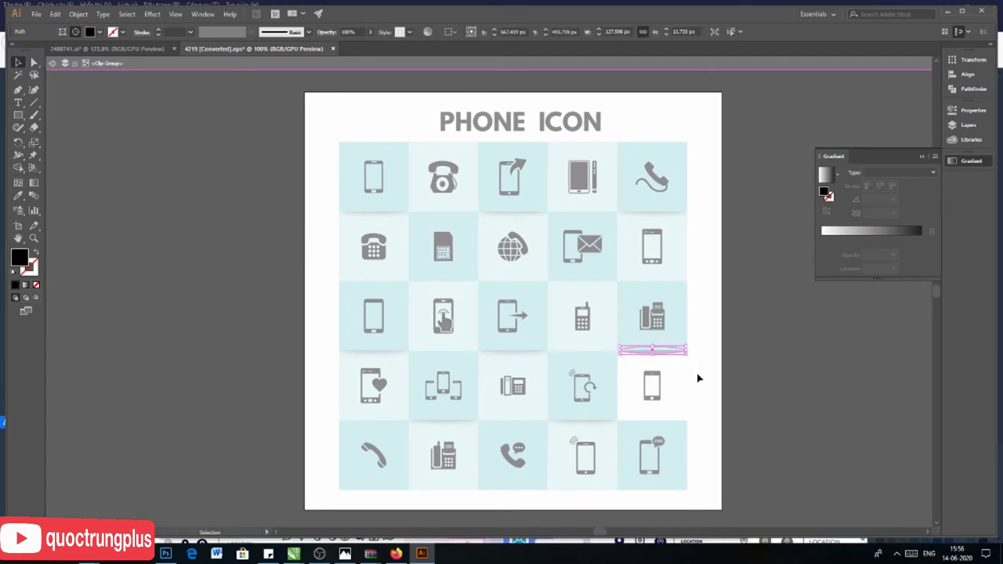
{"action": "left_click", "coordinate": [677, 383]}
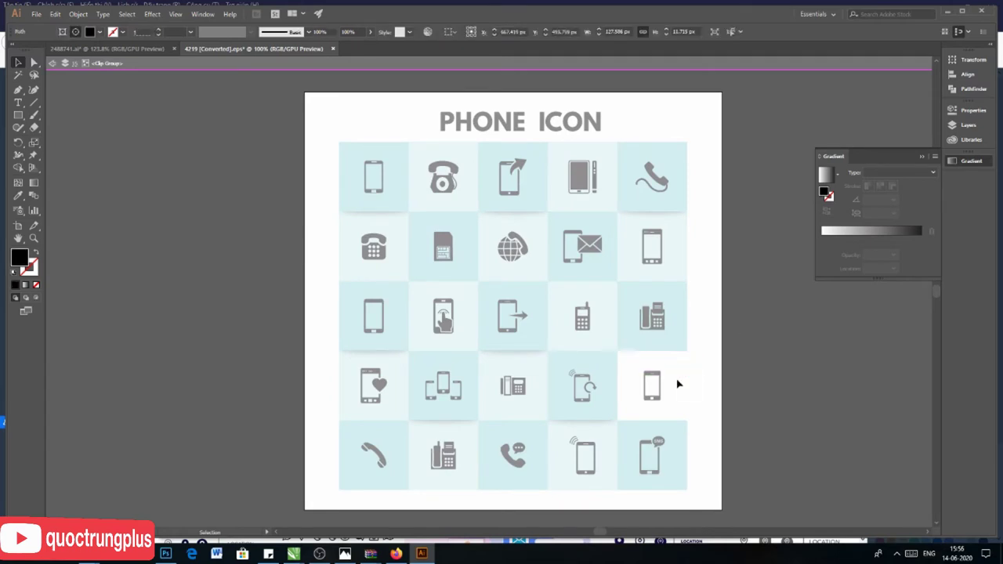
{"action": "double_click", "coordinate": [826, 363]}
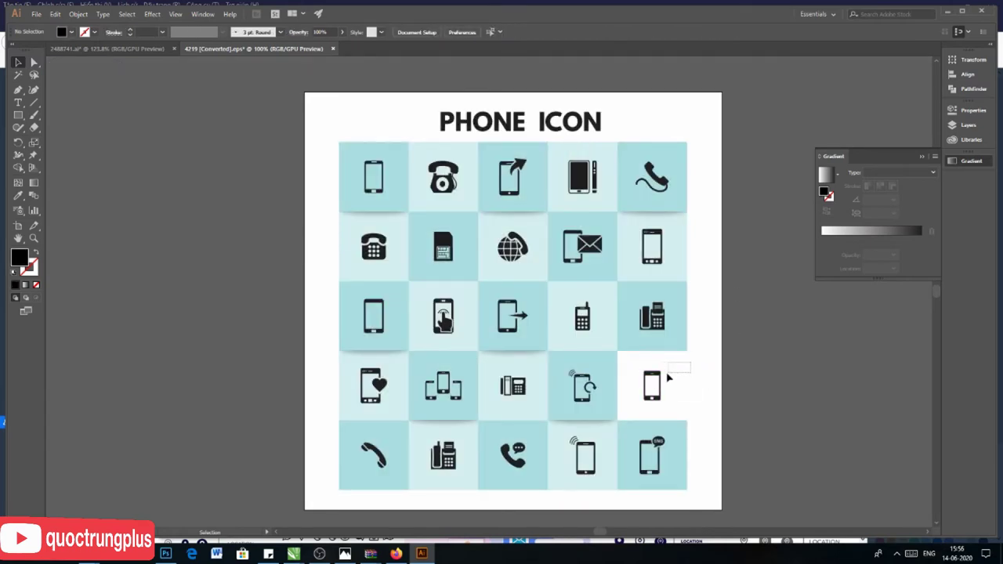
{"action": "left_click_drag", "start_coordinate": [668, 377], "coordinate": [626, 421]}
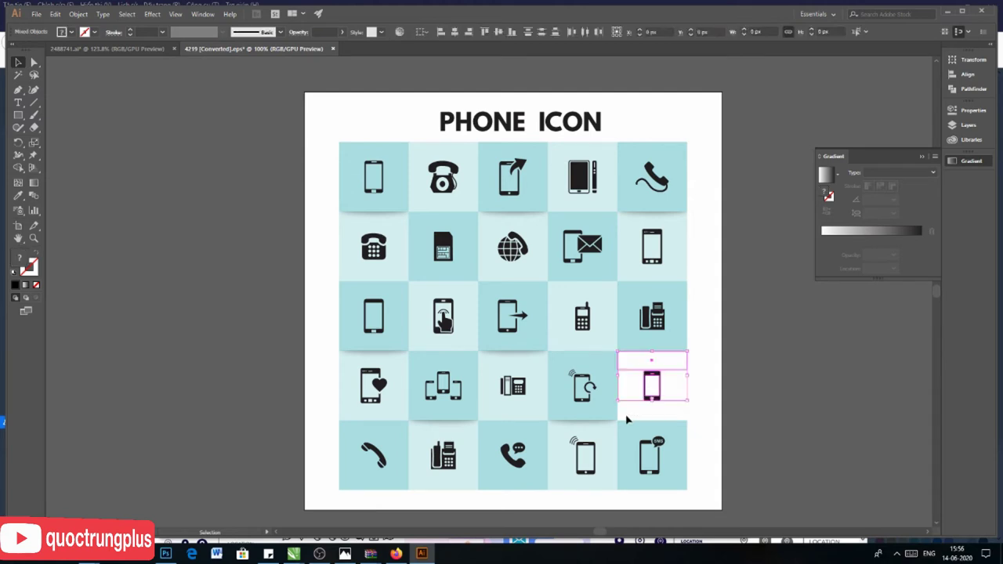
{"action": "left_click", "coordinate": [724, 382]}
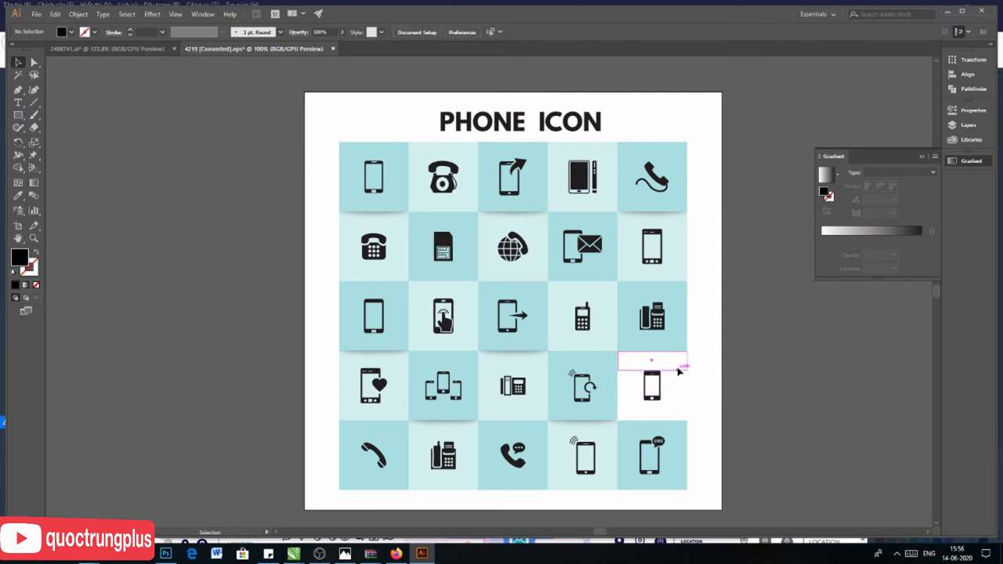
{"action": "left_click", "coordinate": [681, 366]}
{"action": "left_click", "coordinate": [653, 366]}
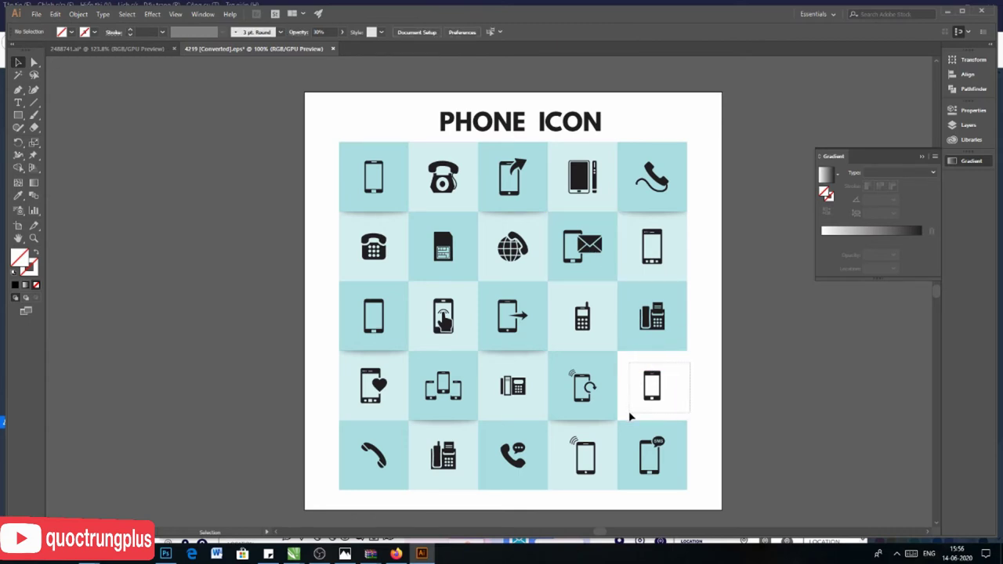
{"action": "left_click", "coordinate": [652, 398]}
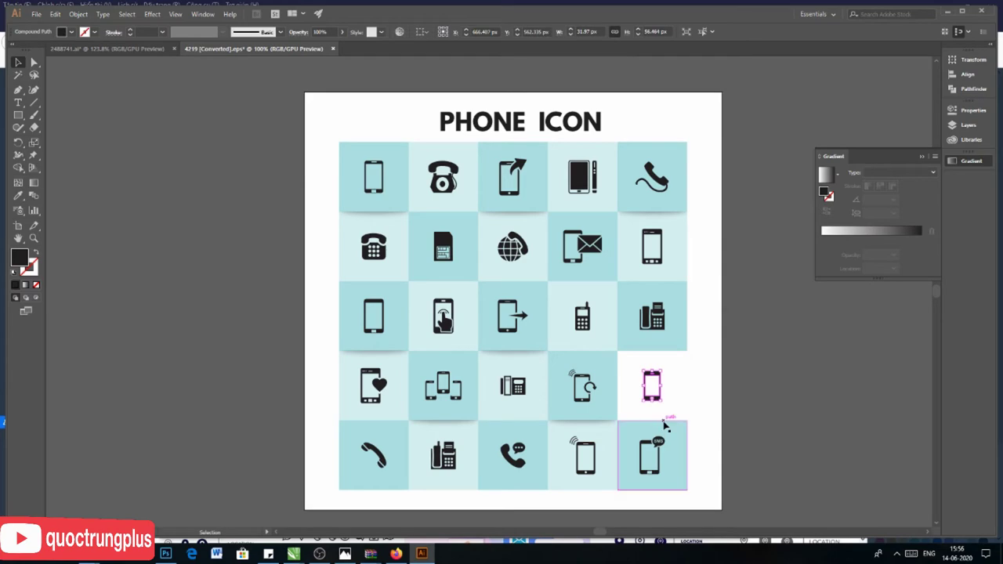
{"action": "key", "text": "a"}
{"action": "key", "text": "v"}
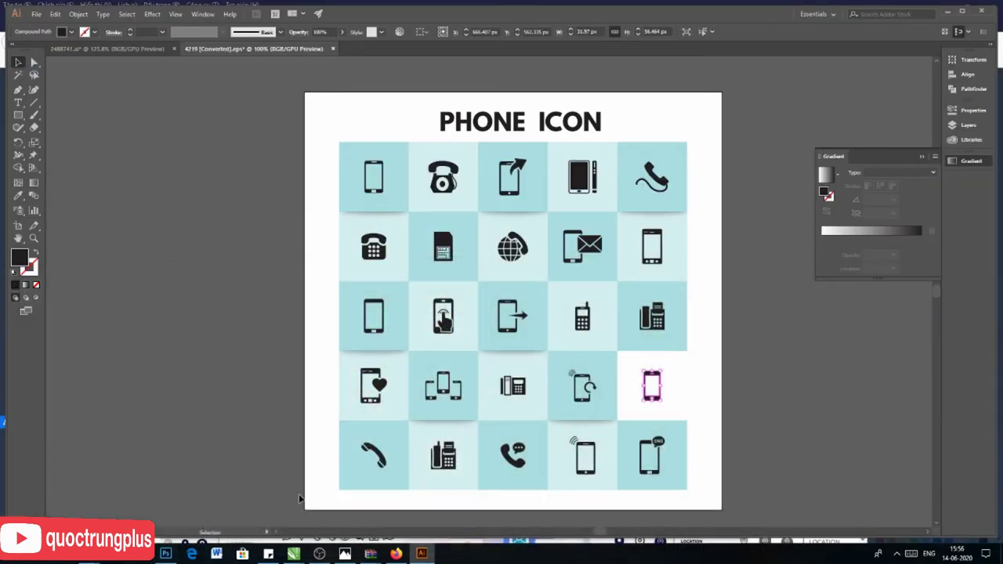
{"action": "left_click", "coordinate": [165, 553]}
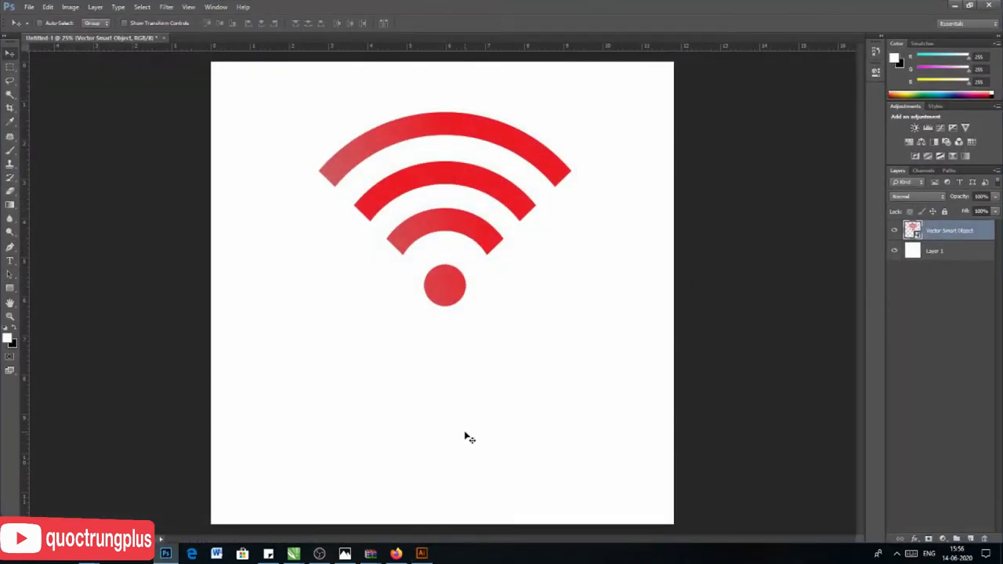
- Paste the smartphone as a Smart Object, enlarge it, and place it below the red dot
{"action": "key", "text": "ctrl+v"}
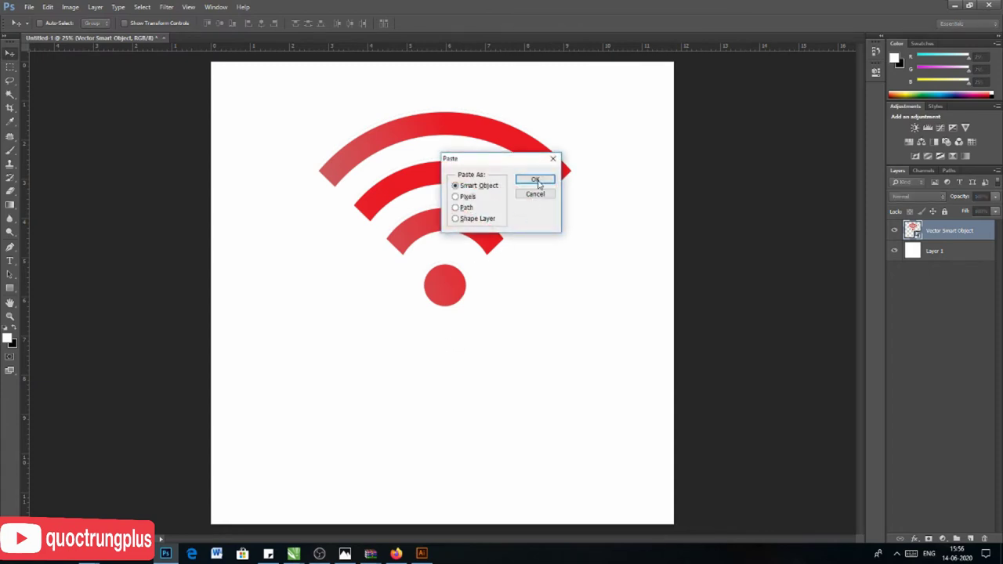
{"action": "left_click", "coordinate": [533, 179]}
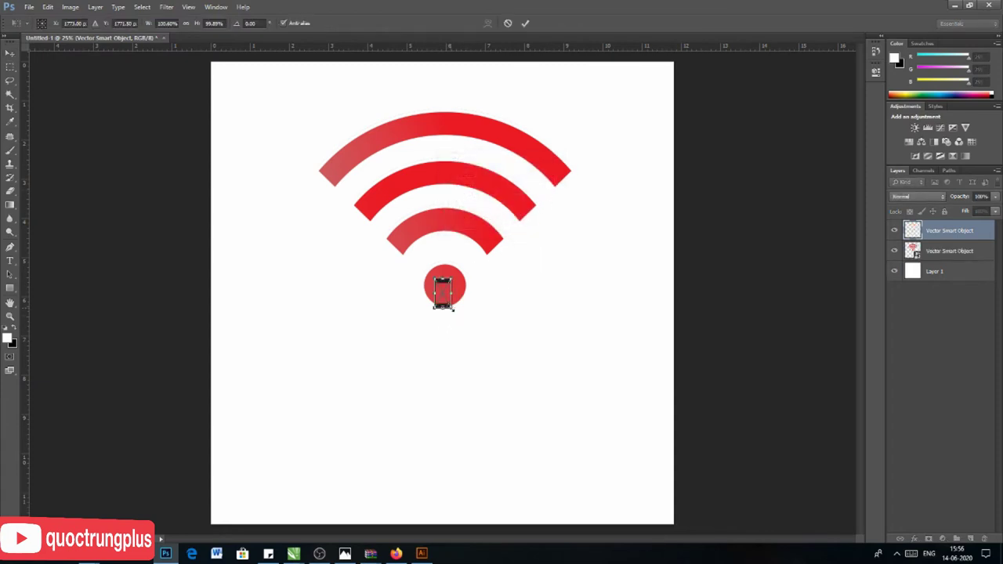
{"action": "left_click_drag", "start_coordinate": [453, 309], "coordinate": [465, 333]}
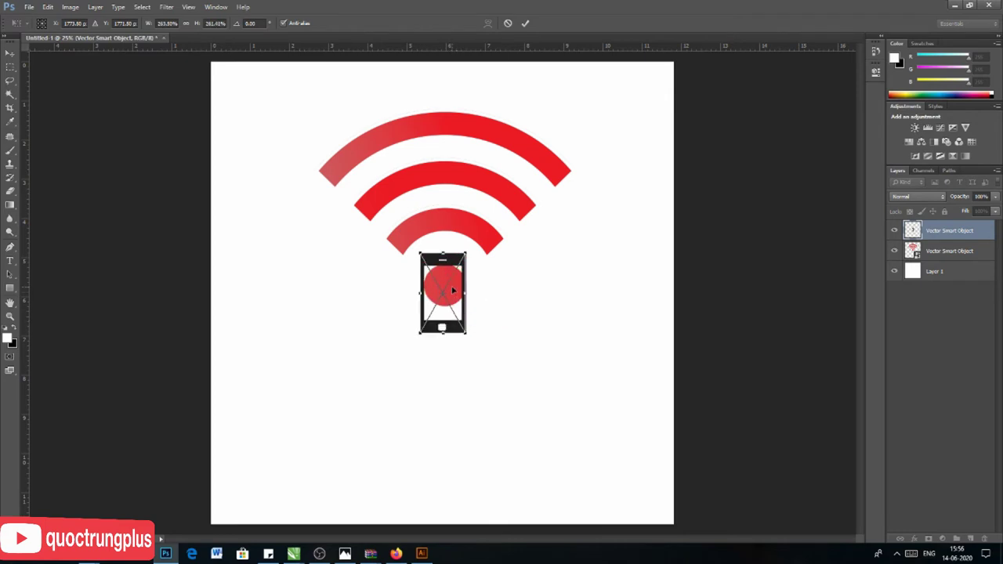
{"action": "left_click_drag", "start_coordinate": [452, 291], "coordinate": [458, 356]}
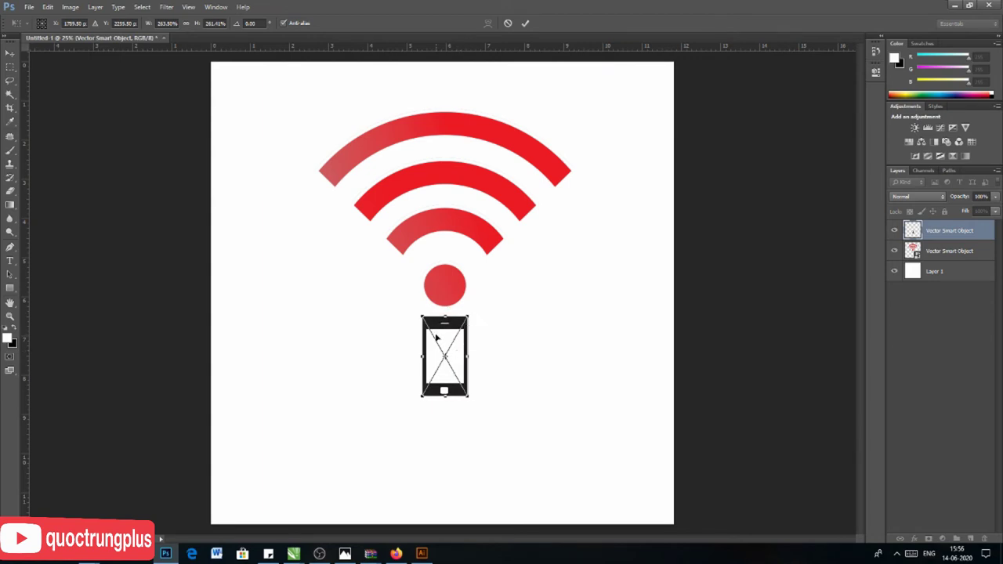
{"action": "key", "text": "Return"}
- Open the wifi smart object's contents in Illustrator, then return to the Photoshop document
{"action": "left_click", "coordinate": [319, 554]}
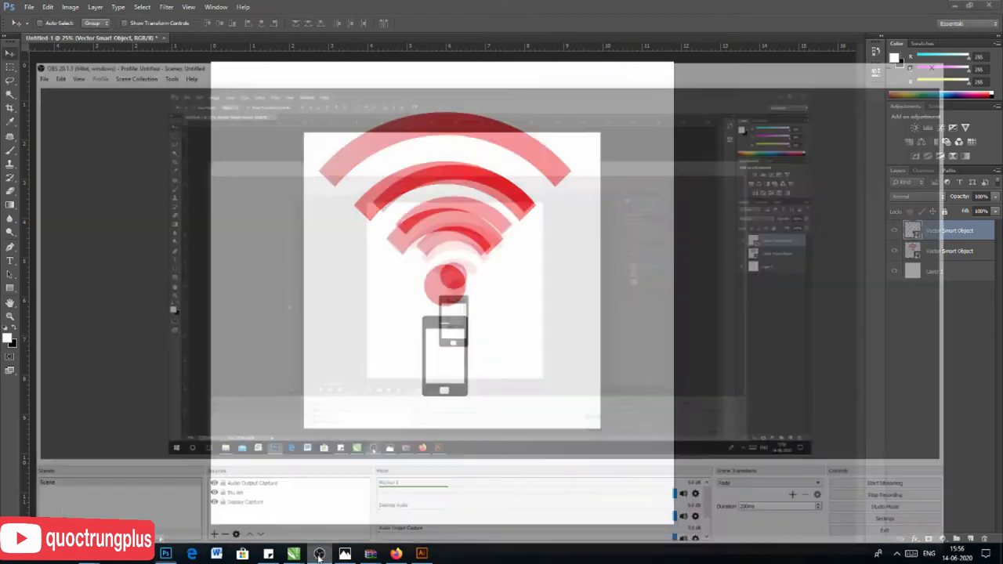
{"action": "left_click", "coordinate": [319, 554]}
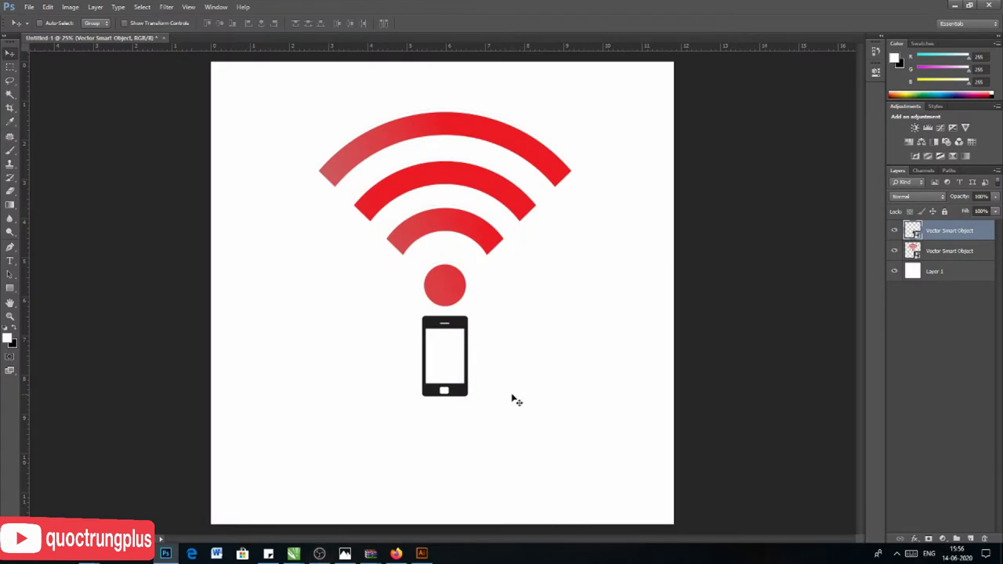
{"action": "double_click", "coordinate": [957, 252]}
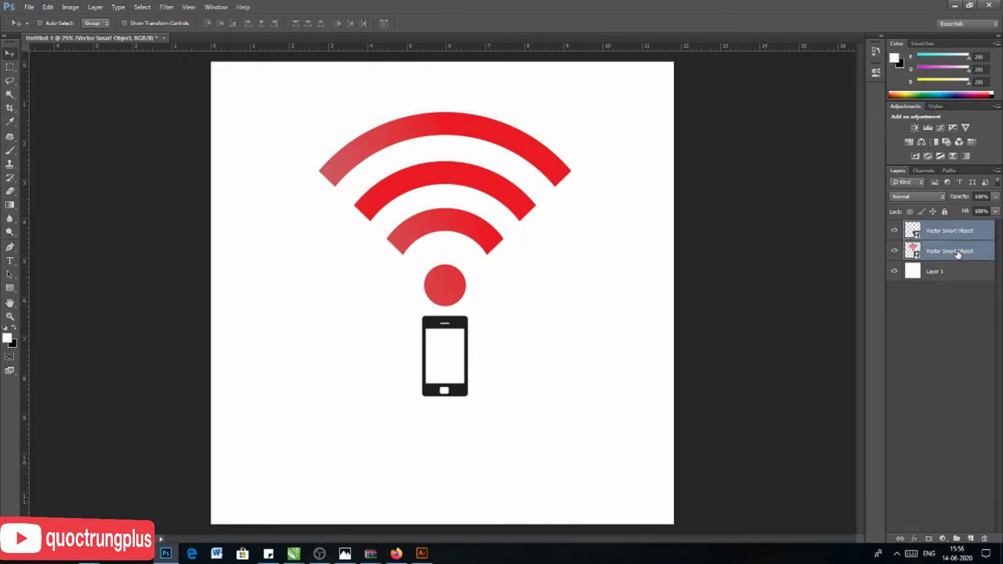
{"action": "left_click", "coordinate": [938, 250]}
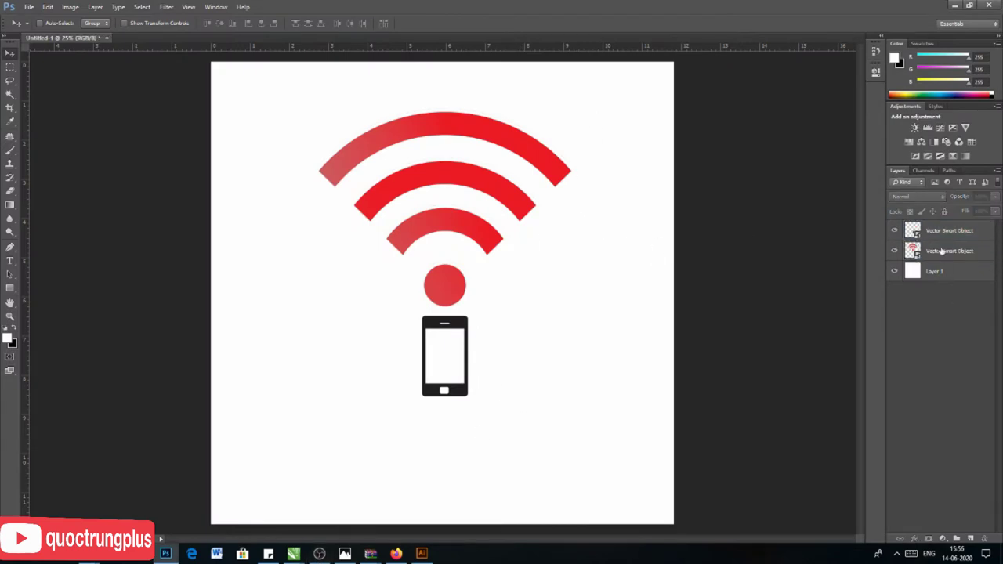
{"action": "double_click", "coordinate": [912, 250]}
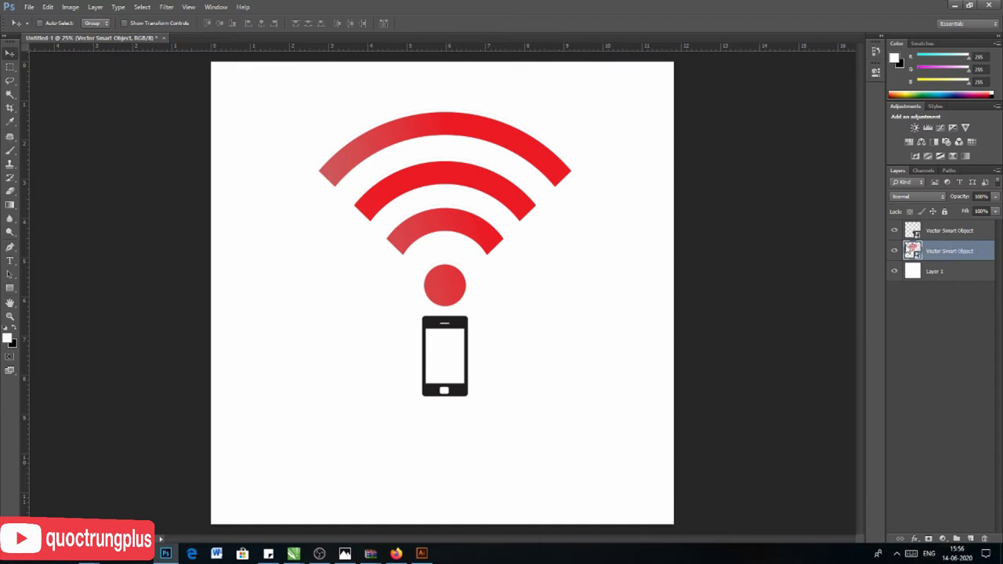
{"action": "left_click", "coordinate": [502, 218]}
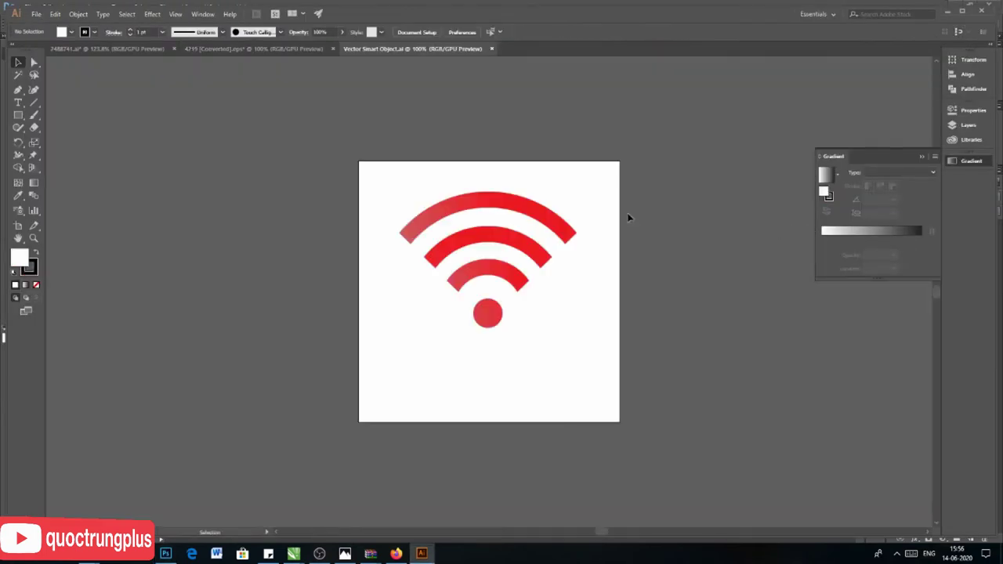
{"action": "left_click", "coordinate": [166, 556]}
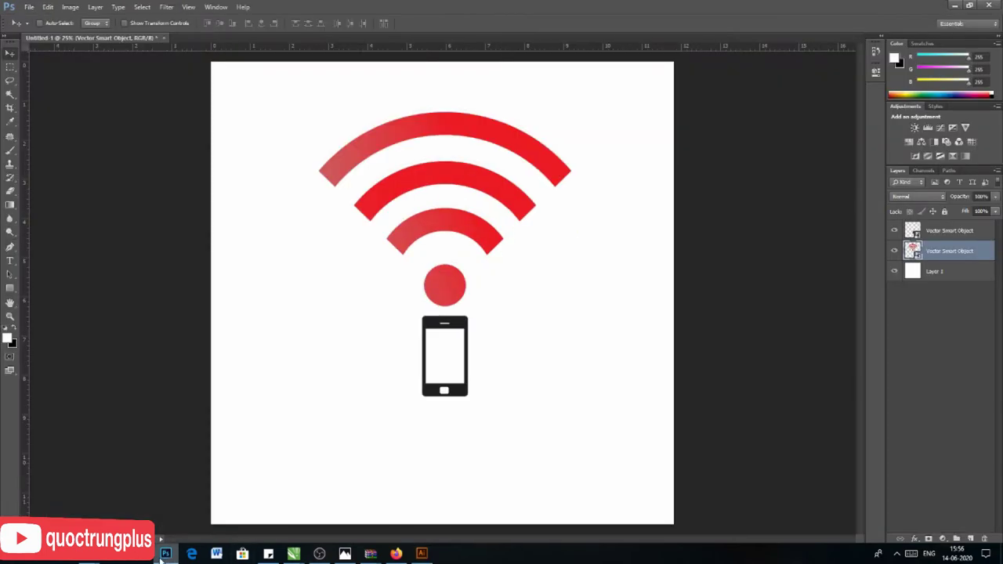
- Move the wifi symbol and phone icon up together
{"action": "left_click", "coordinate": [956, 231], "text": "shift"}
{"action": "key", "text": "ctrl+t"}
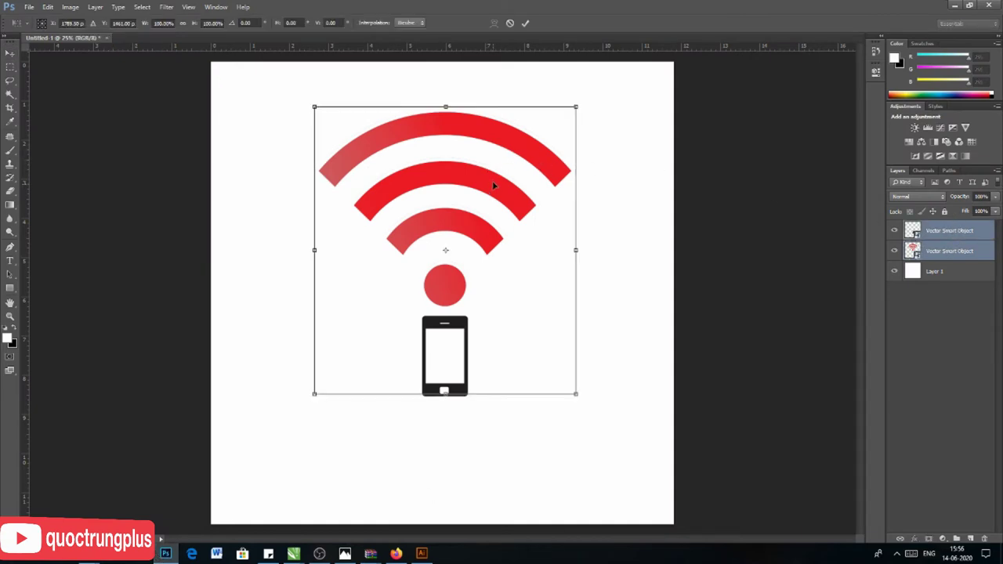
{"action": "left_click_drag", "start_coordinate": [493, 188], "coordinate": [491, 171]}
{"action": "left_click_drag", "start_coordinate": [489, 180], "coordinate": [488, 178]}
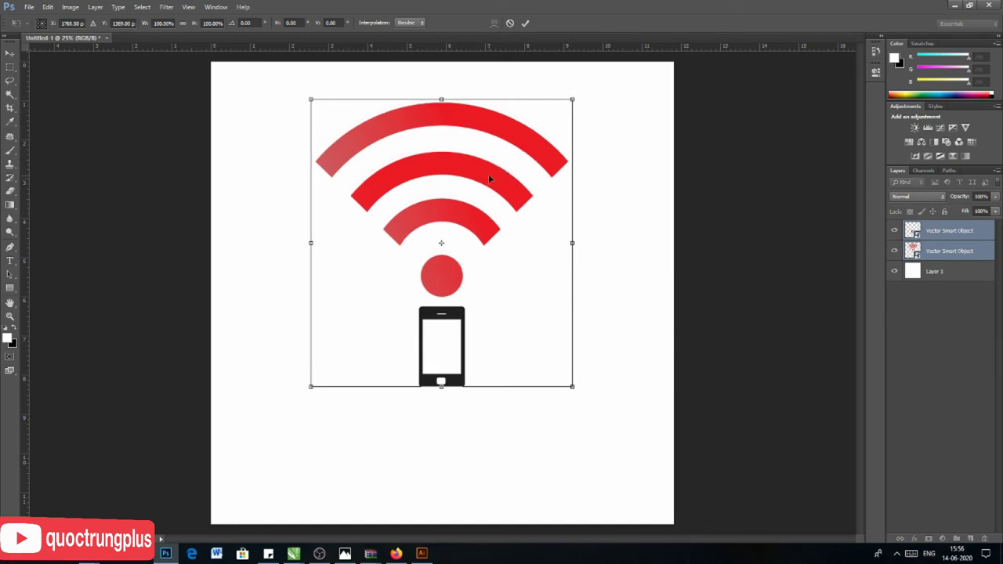
{"action": "key", "text": "Return"}
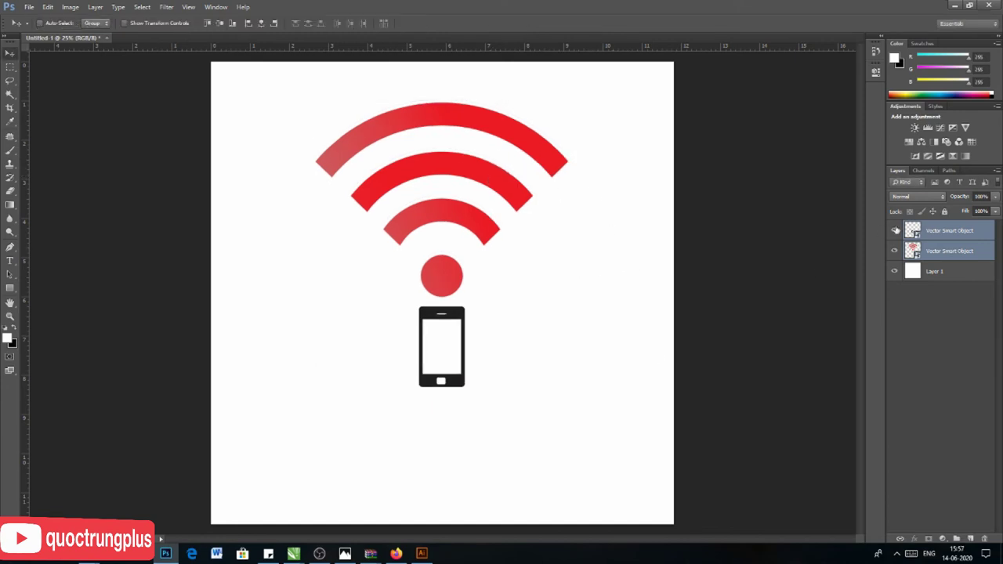
- Shrink the phone icon slightly and nudge it up two steps
{"action": "left_click", "coordinate": [952, 233]}
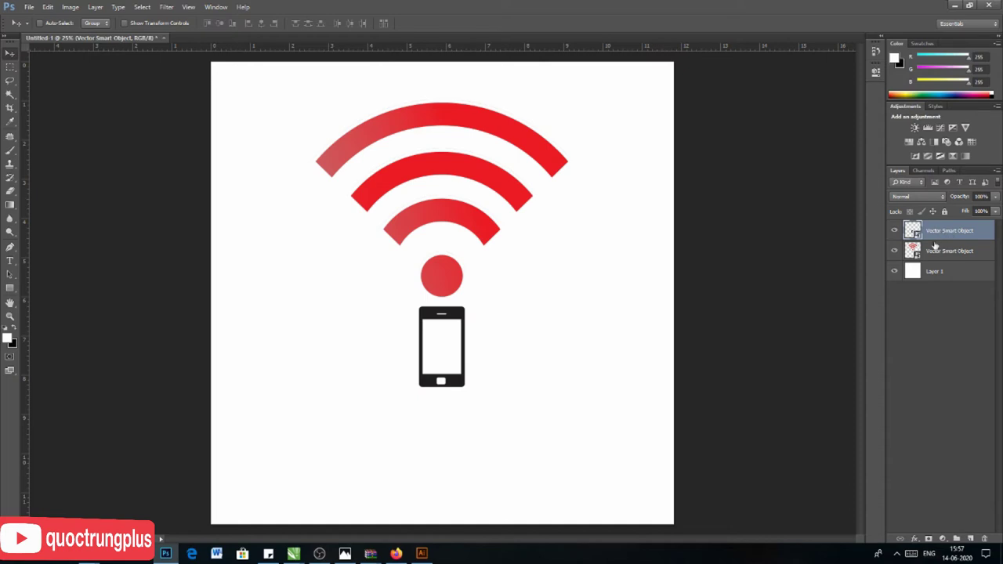
{"action": "key", "text": "ctrl+t"}
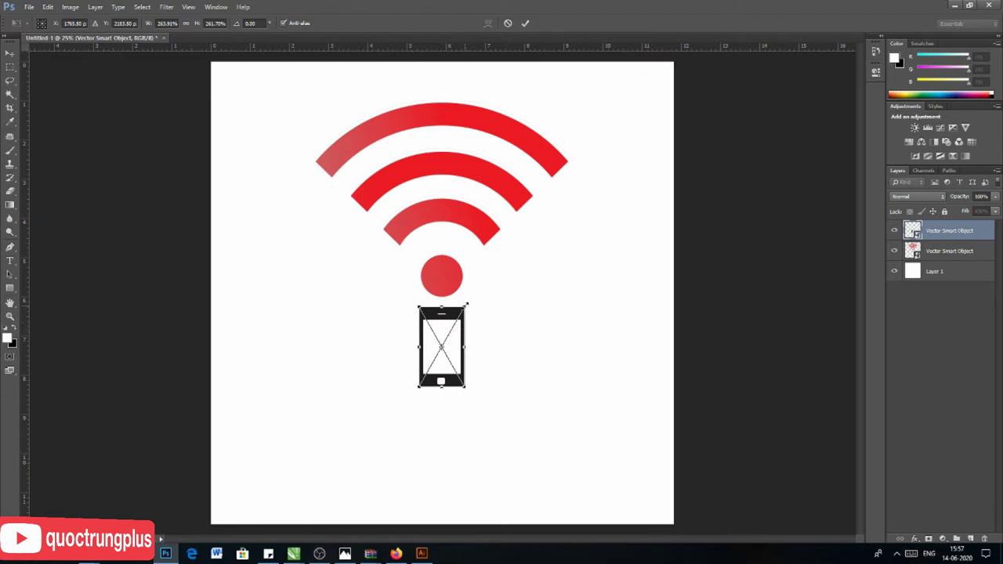
{"action": "left_click_drag", "start_coordinate": [467, 305], "coordinate": [461, 311]}
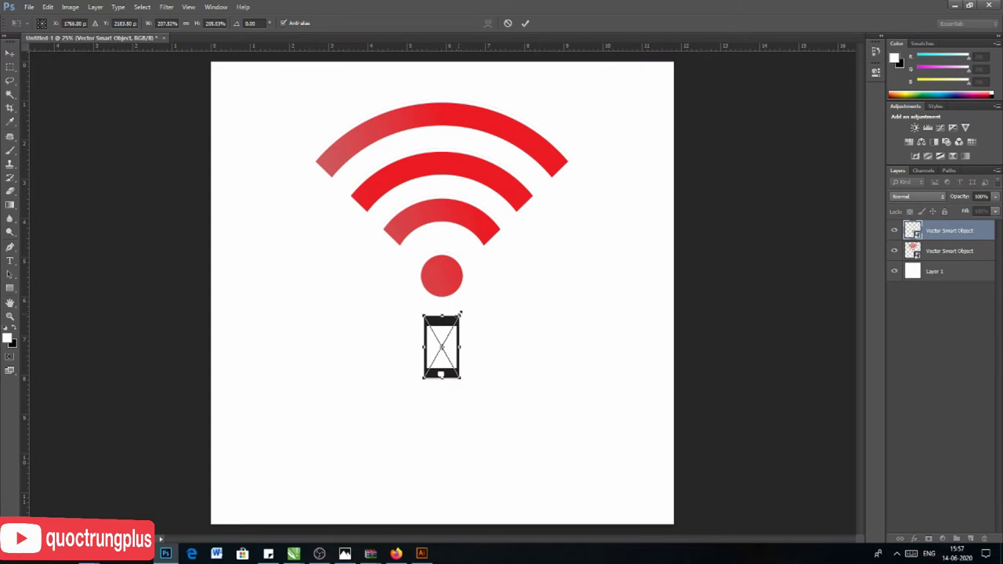
{"action": "key", "text": "Return"}
{"action": "key", "text": "Up"}
{"action": "key", "text": "Up"}
{"action": "key", "text": "Up"}
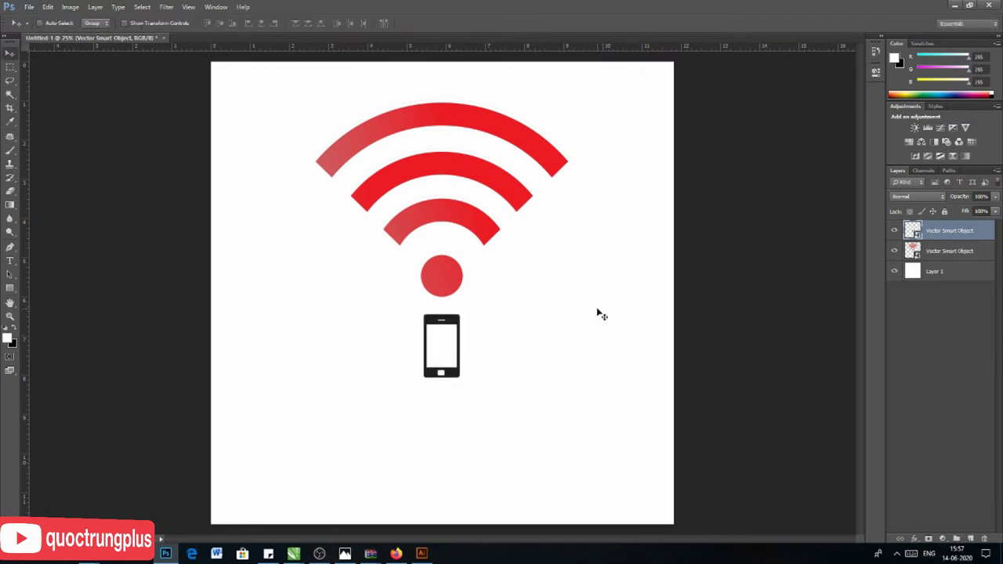
{"action": "key", "text": "Up"}
{"action": "key", "text": "Up"}
{"action": "key", "text": "Up"}
{"action": "key", "text": "Up"}
{"action": "key", "text": "Up"}
{"action": "key", "text": "Up"}
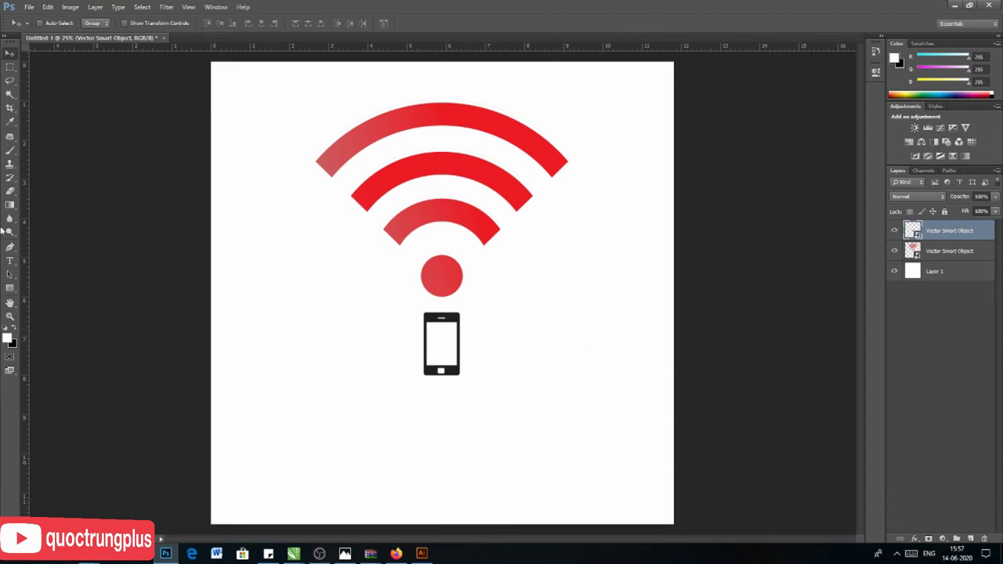
- Draw a wide rectangle below the phone icon
{"action": "left_click", "coordinate": [11, 288]}
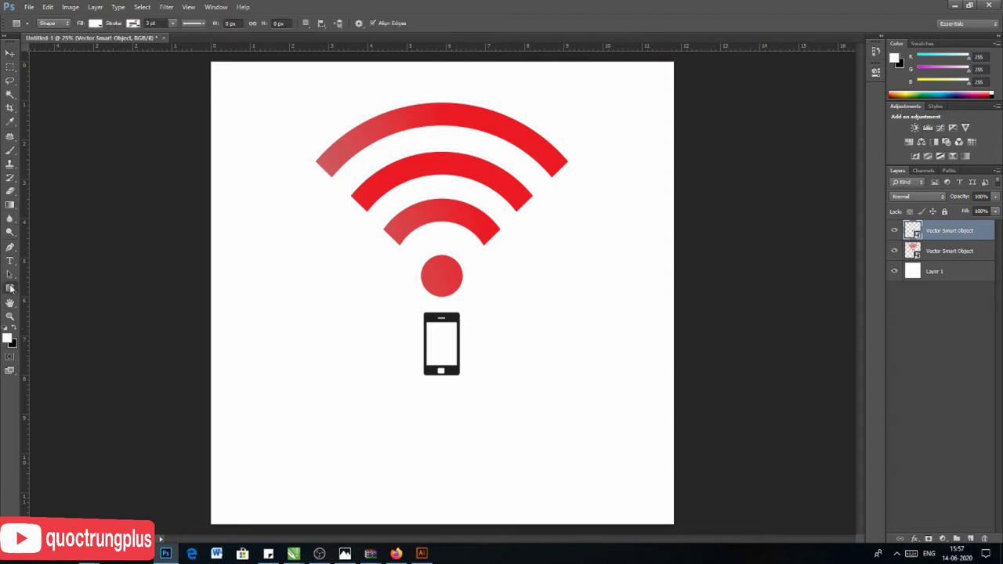
{"action": "left_click", "coordinate": [252, 419]}
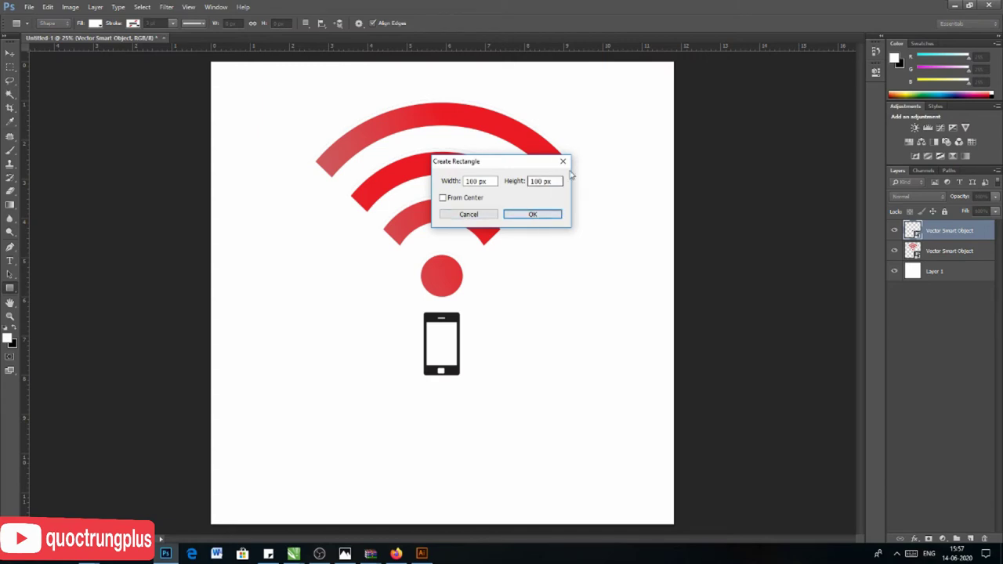
{"action": "left_click", "coordinate": [563, 160]}
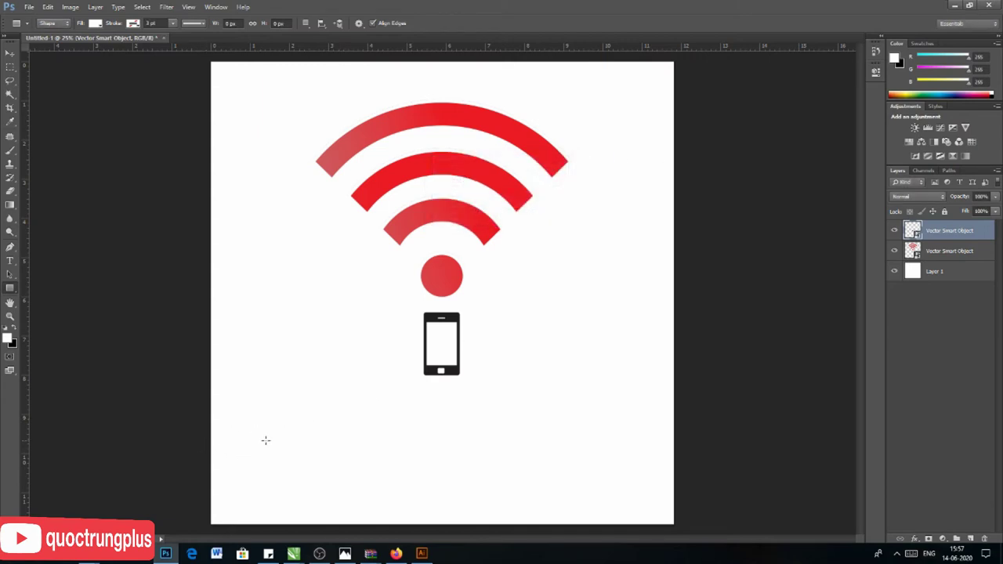
{"action": "mouse_move", "coordinate": [276, 414]}
{"action": "left_mouse_down"}
{"action": "mouse_move", "coordinate": [571, 484]}
{"action": "mouse_move", "coordinate": [574, 471]}
{"action": "left_mouse_up"}
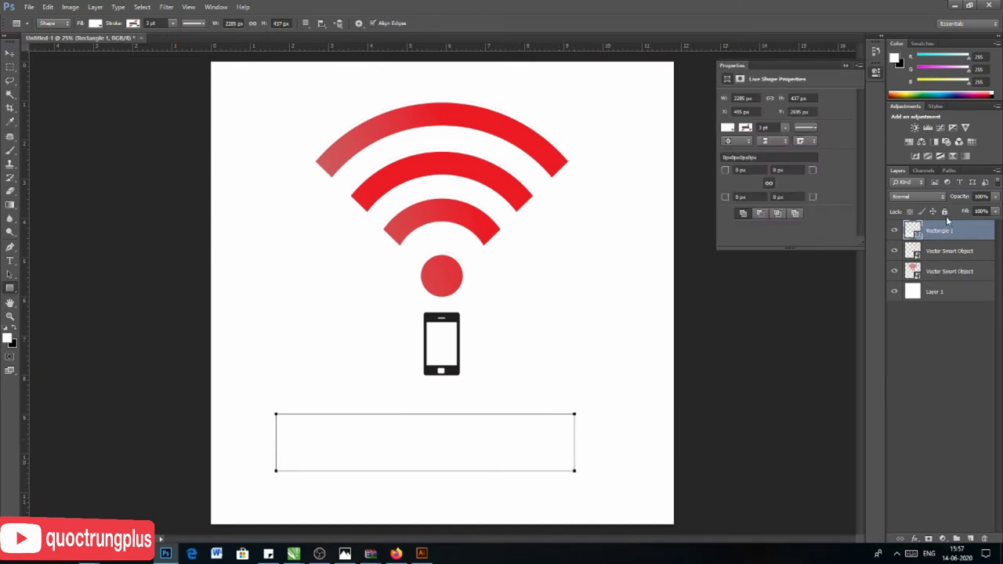
- Set the rectangle's fill to red
{"action": "left_click", "coordinate": [734, 131]}
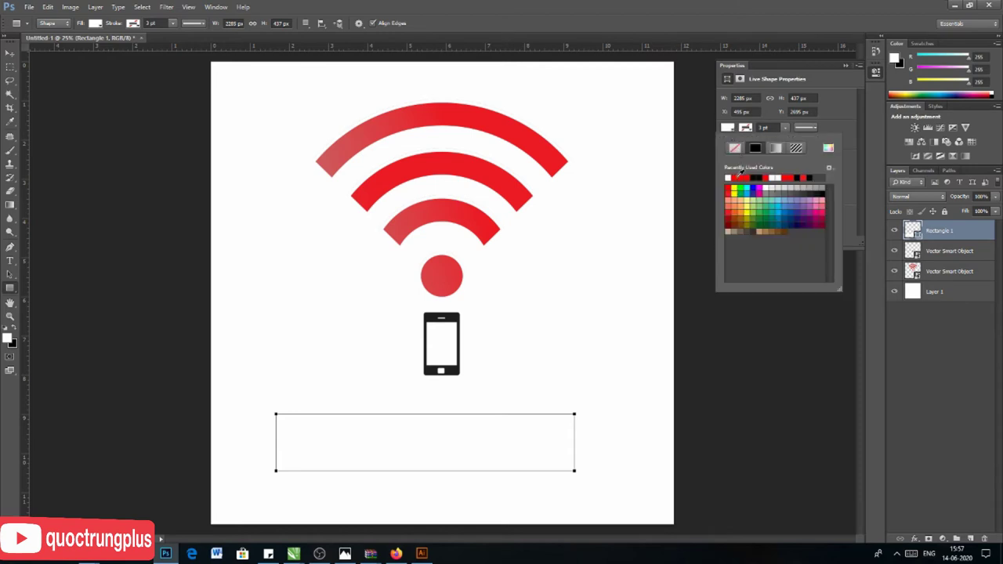
{"action": "left_click", "coordinate": [751, 353]}
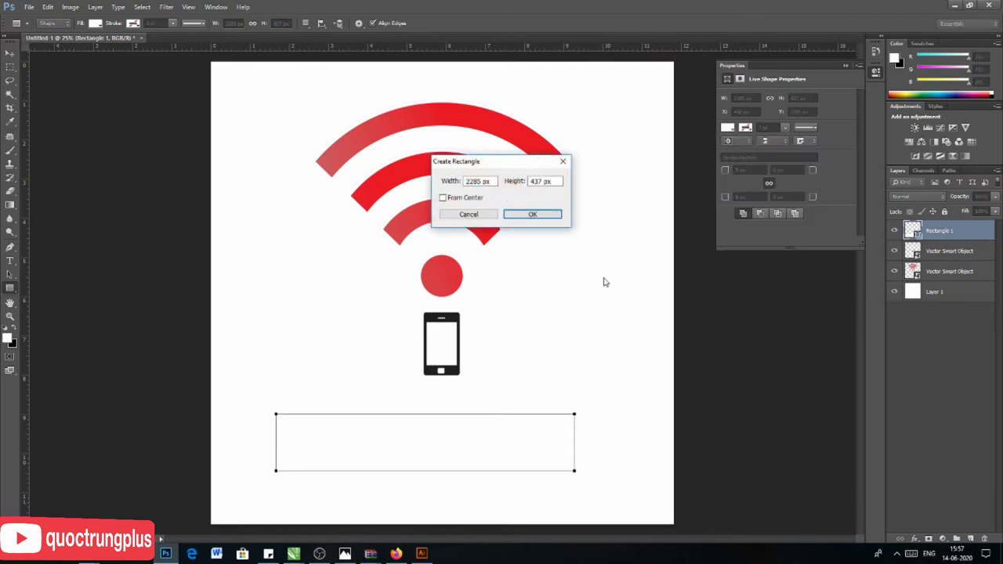
{"action": "left_click", "coordinate": [470, 214]}
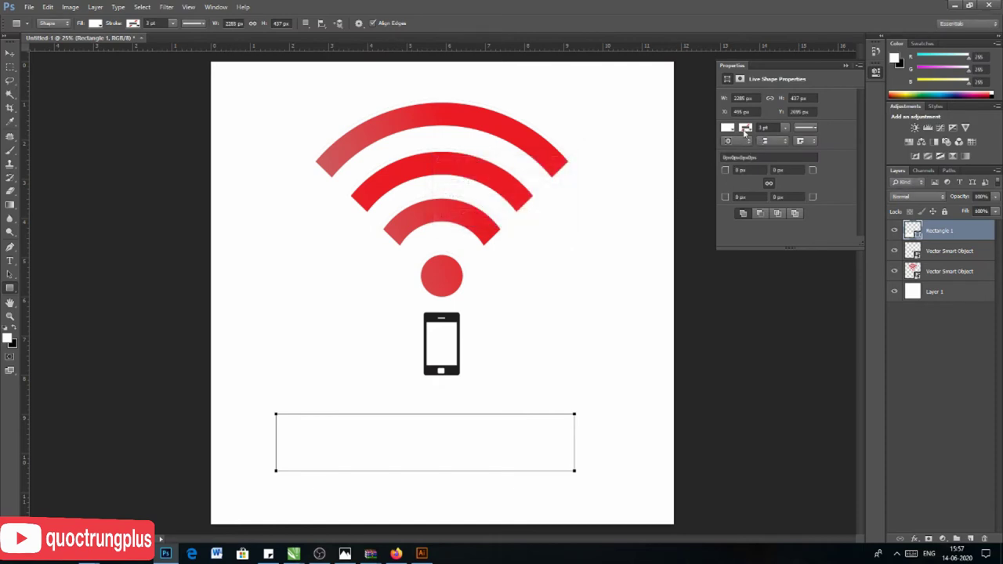
{"action": "left_click", "coordinate": [729, 130]}
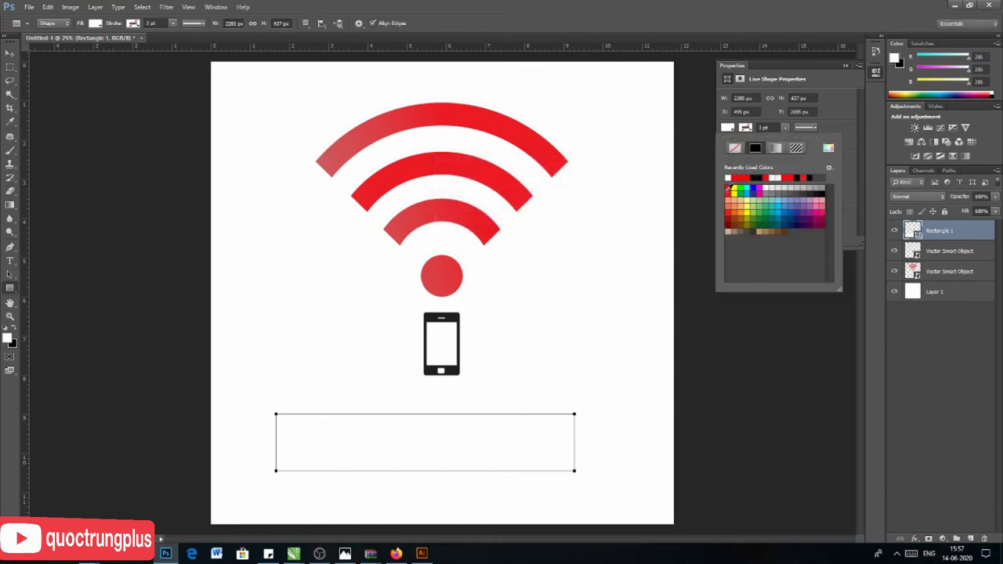
{"action": "left_click", "coordinate": [727, 193]}
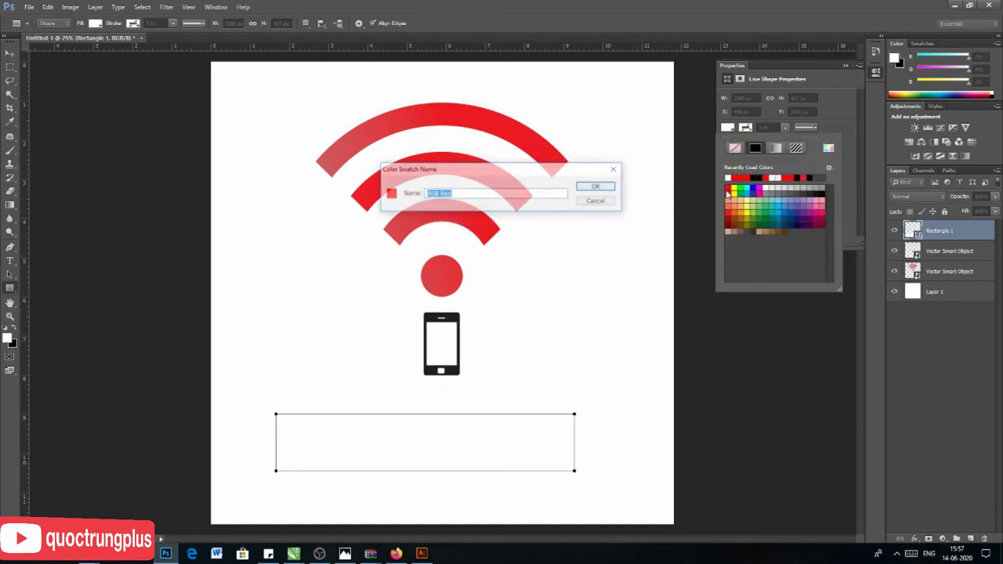
{"action": "left_click", "coordinate": [597, 186]}
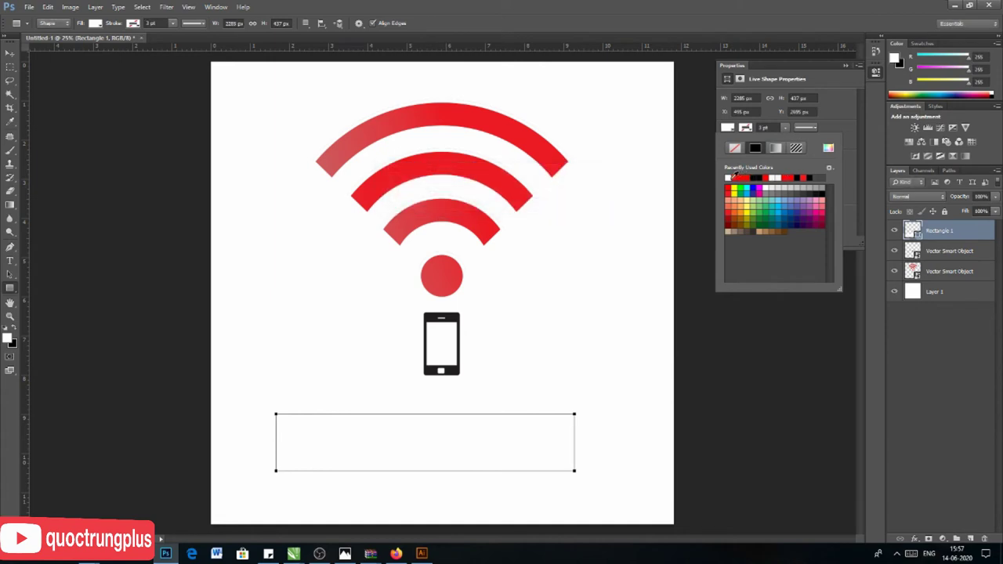
{"action": "left_click", "coordinate": [738, 176]}
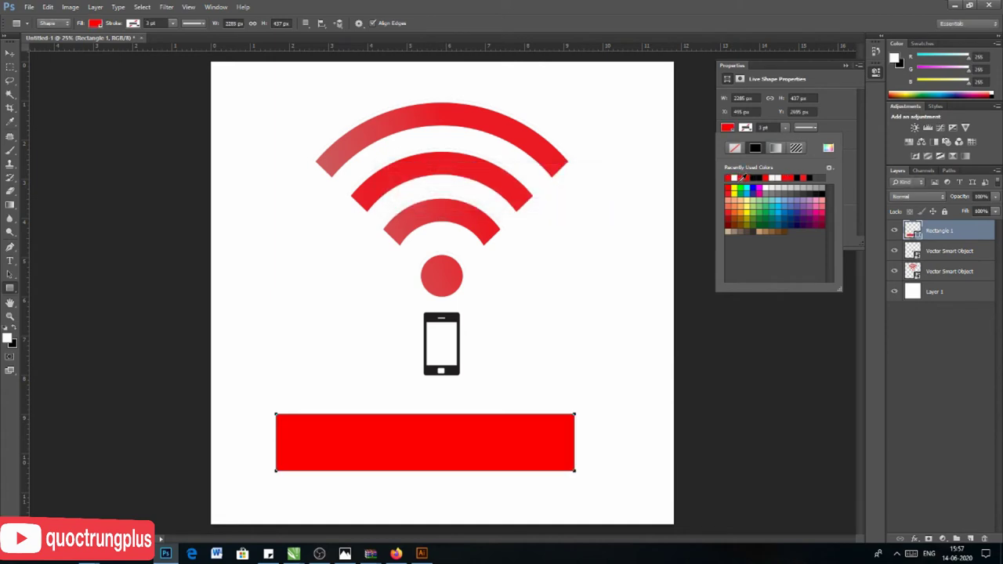
{"action": "left_click", "coordinate": [505, 221]}
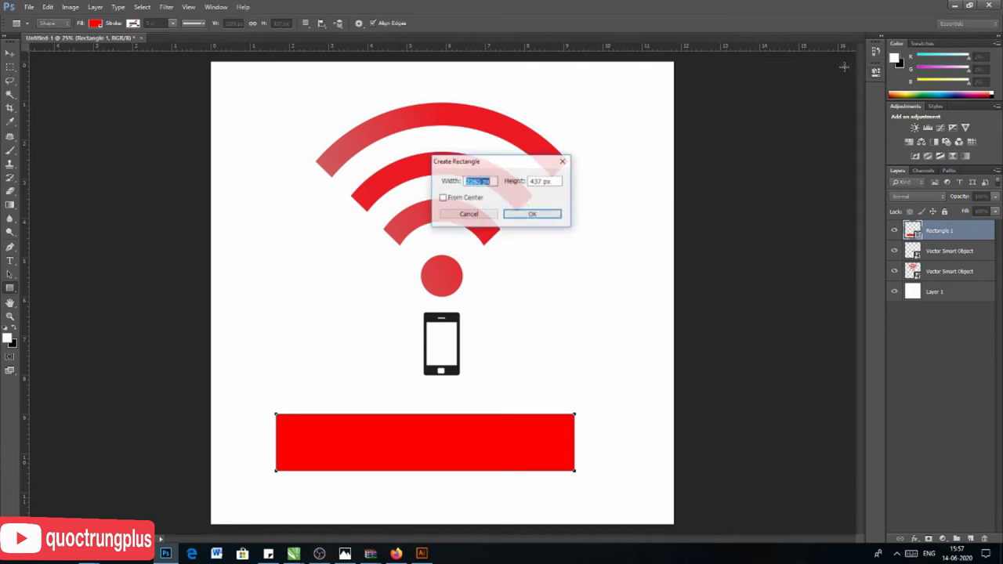
{"action": "left_click", "coordinate": [468, 215]}
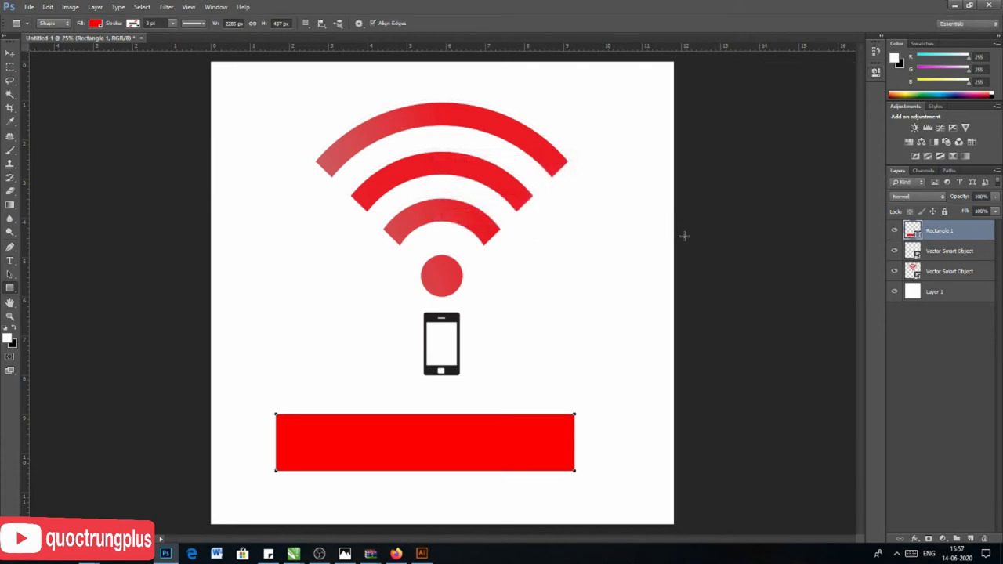
{"action": "left_click", "coordinate": [11, 54]}
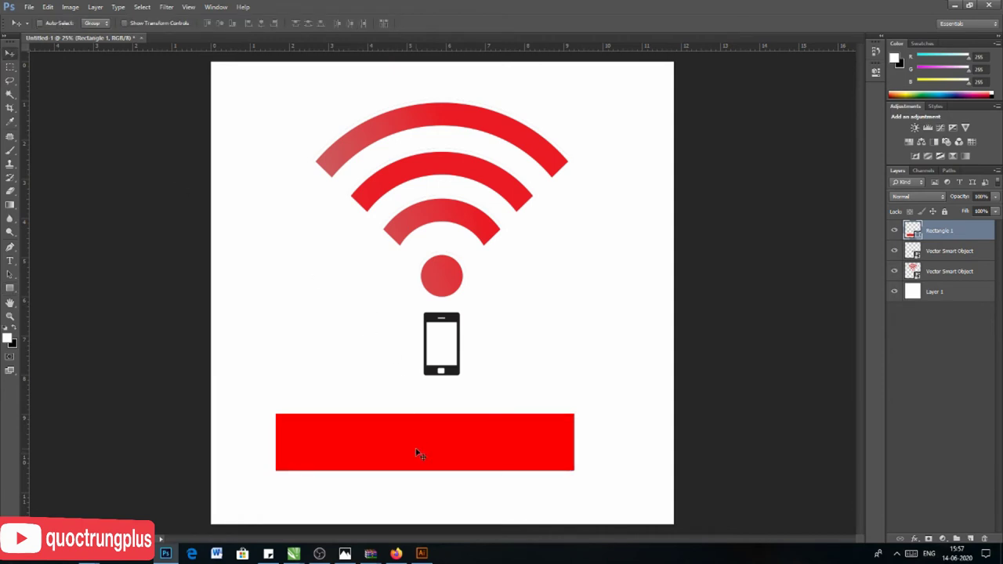
- Align the red rectangle's horizontal centre to the whole canvas, then deselect
{"action": "left_click_drag", "start_coordinate": [416, 452], "coordinate": [443, 444]}
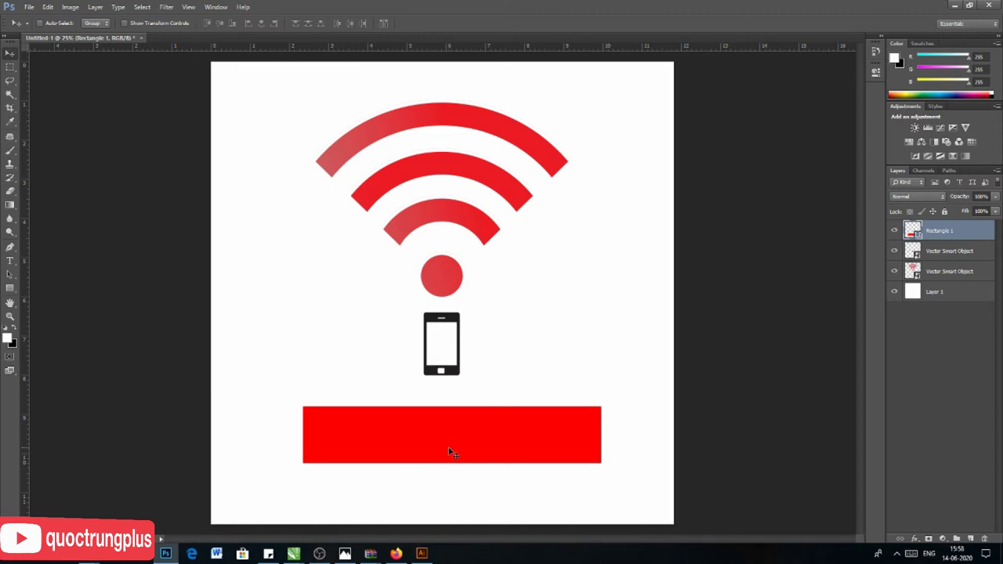
{"action": "key", "text": "ctrl+a"}
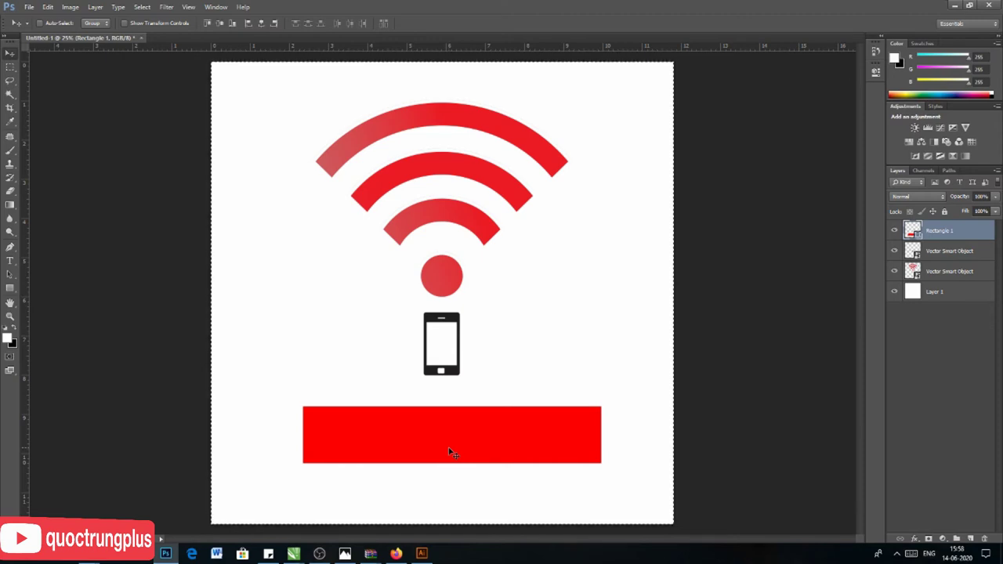
{"action": "left_click", "coordinate": [262, 24]}
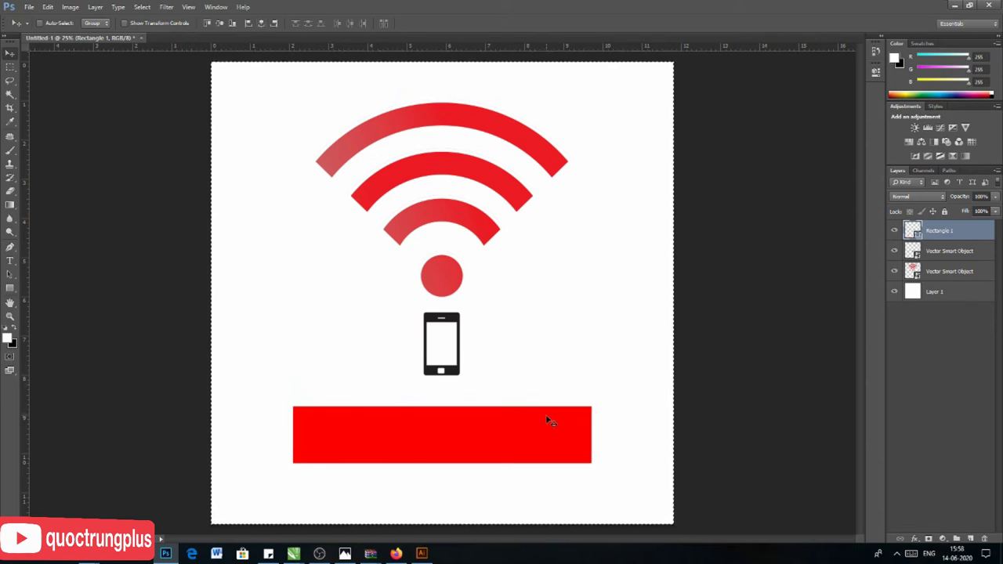
{"action": "key", "text": "ctrl+d"}
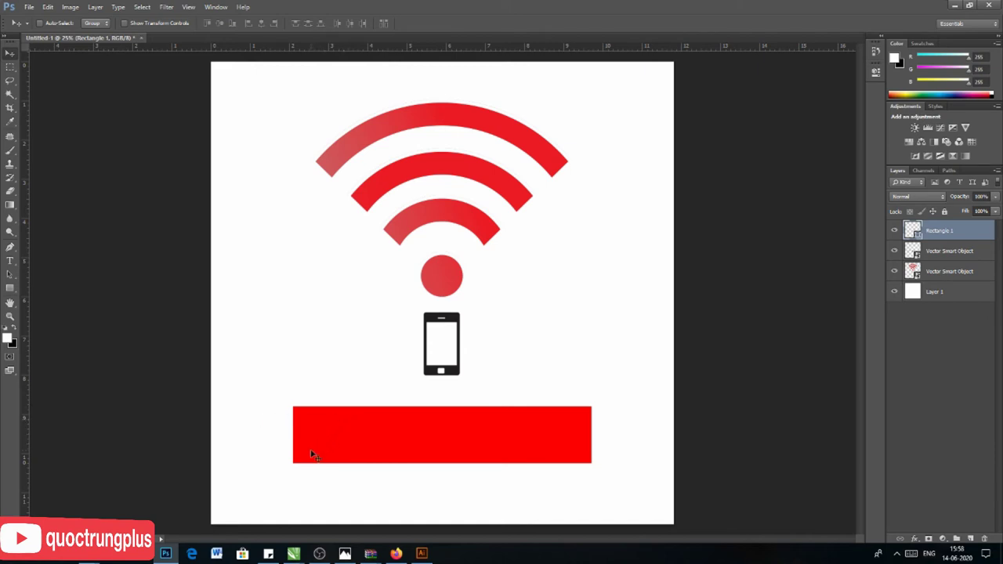
{"action": "left_click", "coordinate": [11, 261]}
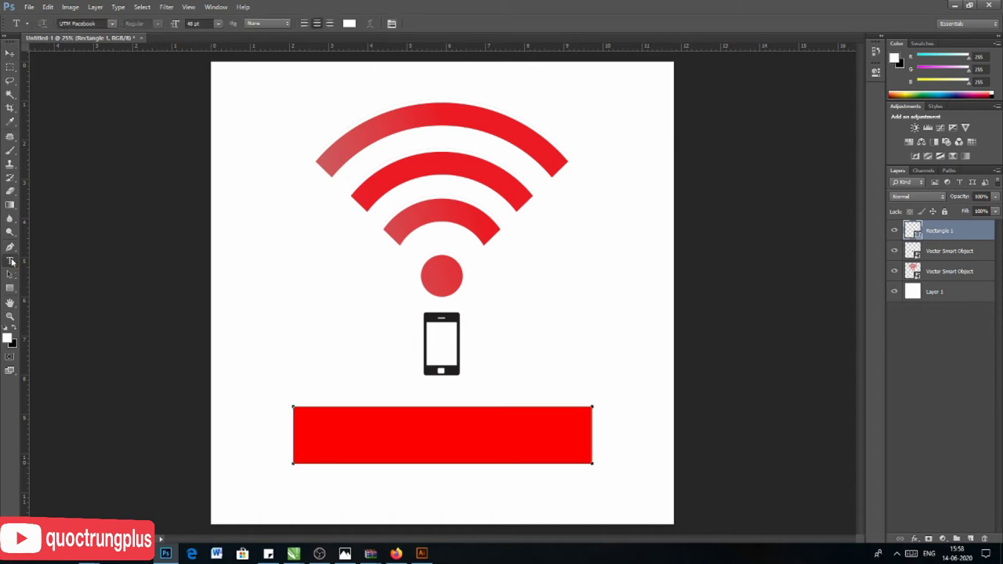
- Add bold white 'PASS' text and move it to the banner's left side
{"action": "left_click", "coordinate": [315, 439]}
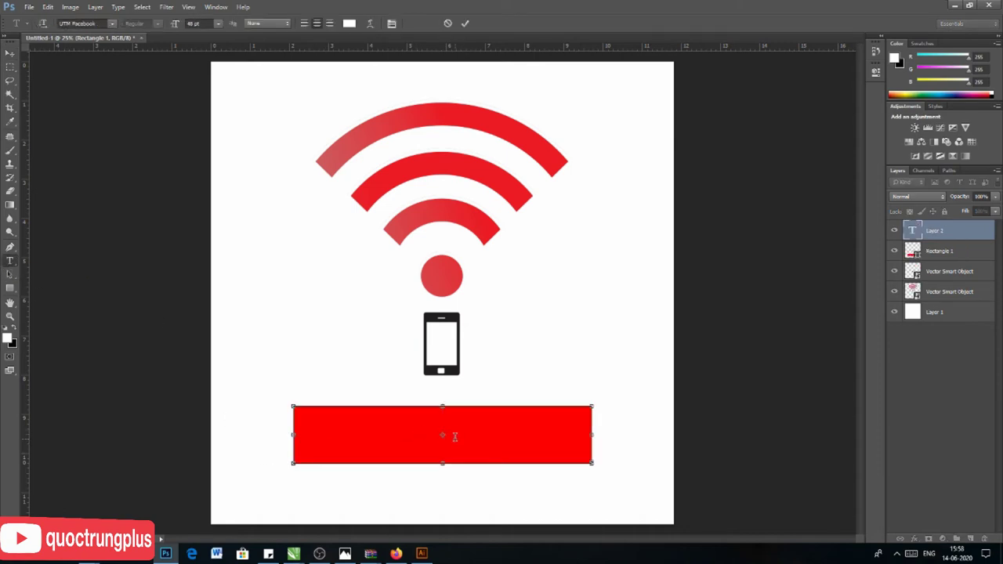
{"action": "type", "text": "P"}
{"action": "type", "text": "ASS"}
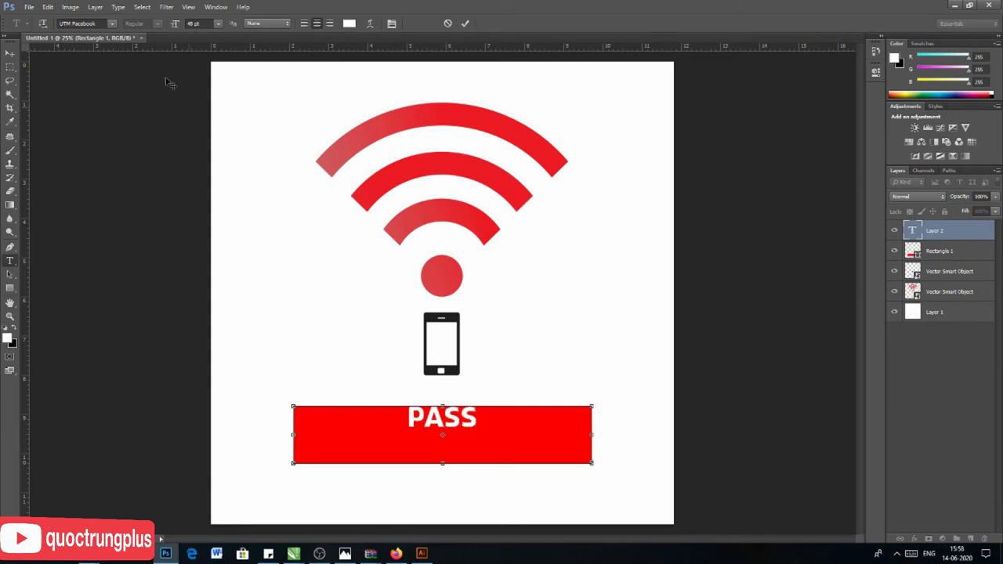
{"action": "left_click", "coordinate": [10, 54]}
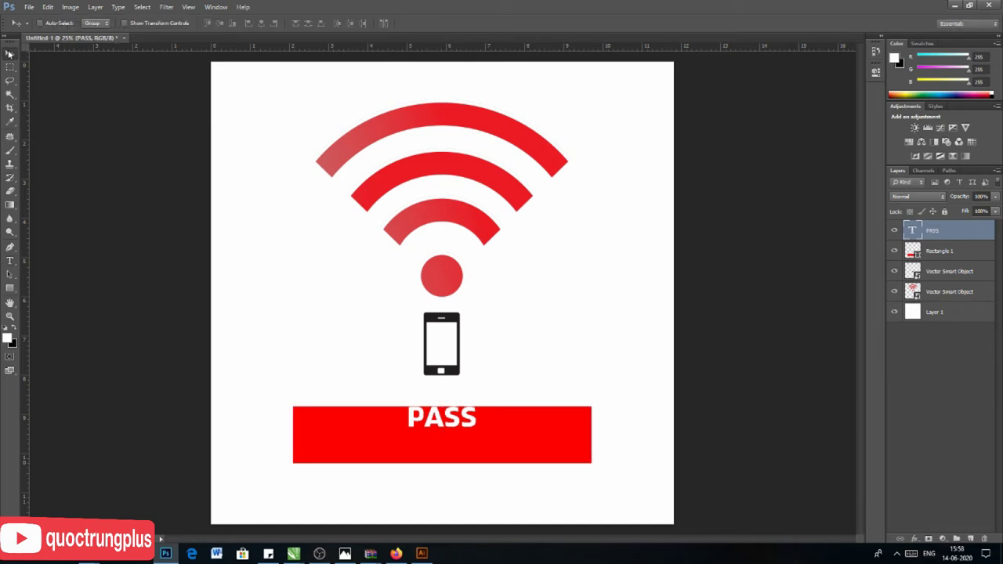
{"action": "left_click_drag", "start_coordinate": [442, 422], "coordinate": [339, 439]}
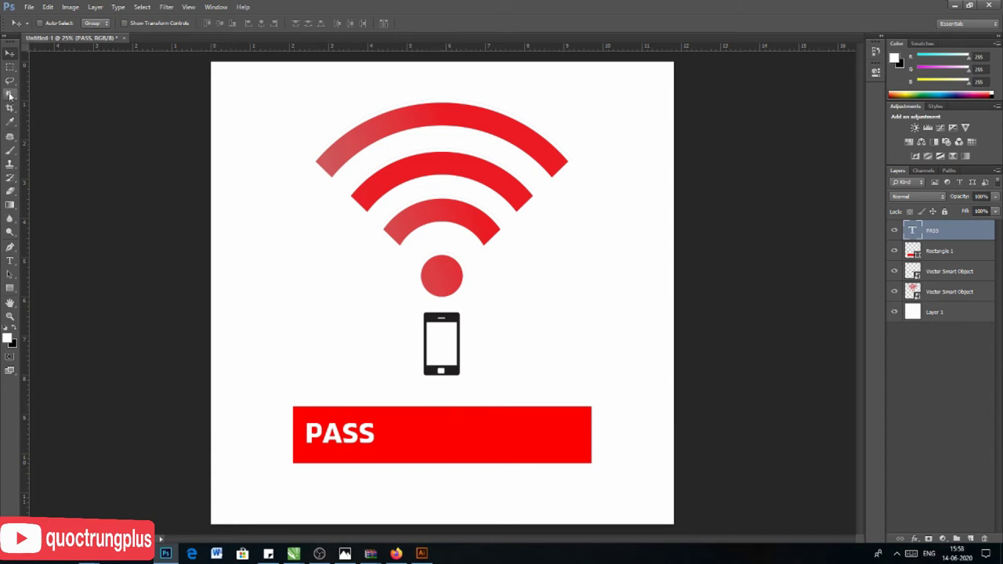
{"action": "left_click", "coordinate": [10, 288]}
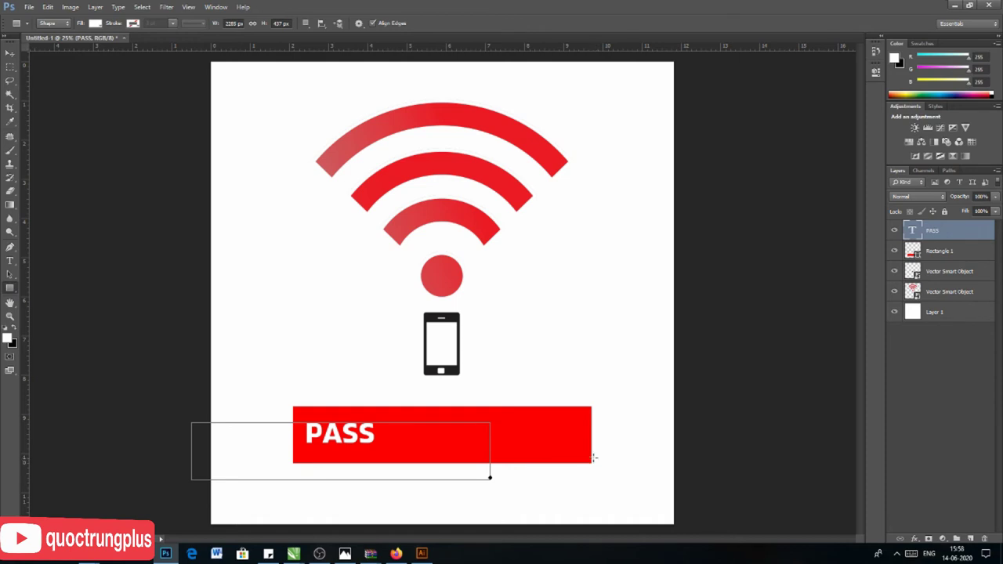
- Draw a white box right of PASS and widen it slightly to the left
{"action": "left_click_drag", "start_coordinate": [390, 419], "coordinate": [565, 452]}
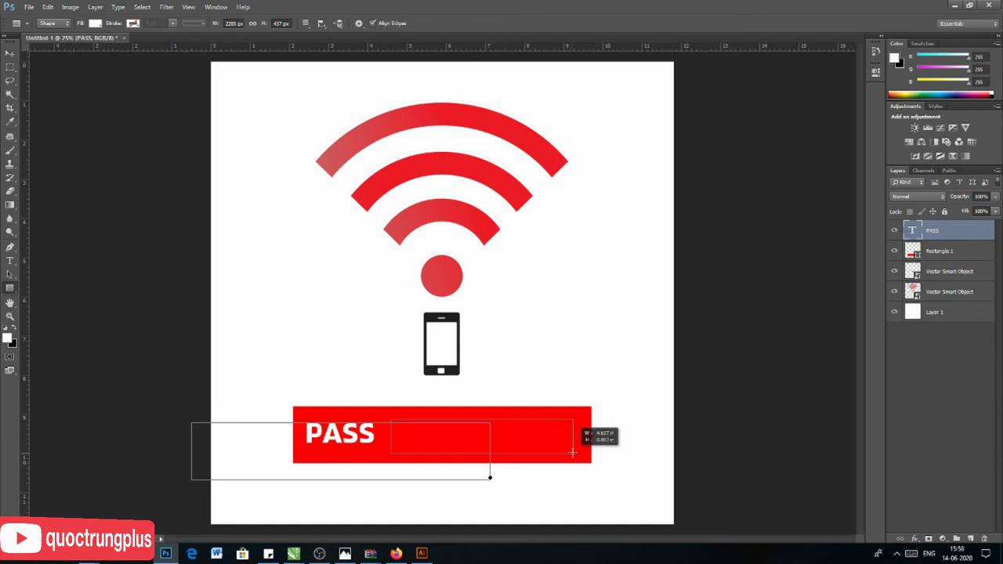
{"action": "left_click_drag", "start_coordinate": [565, 452], "coordinate": [578, 453]}
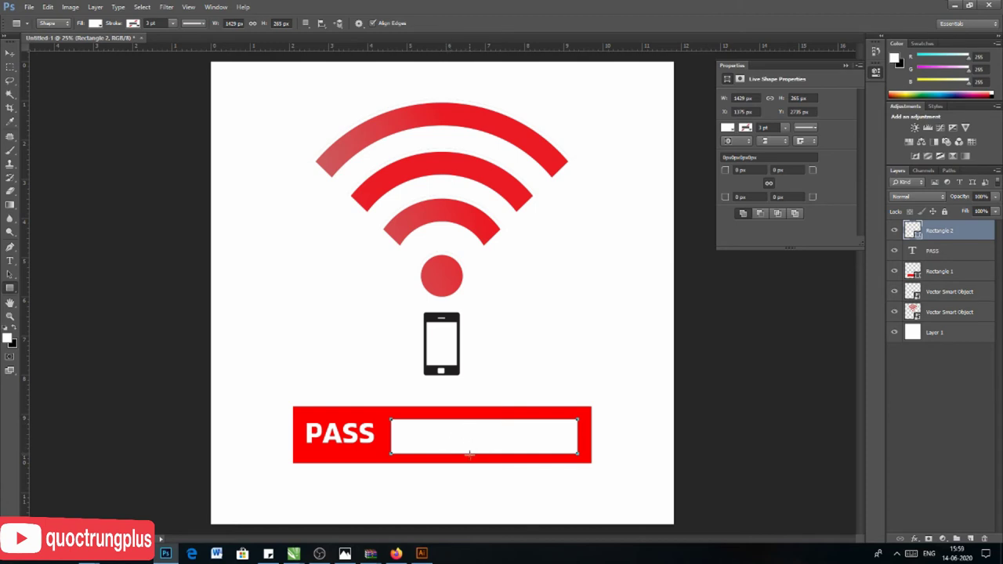
{"action": "key", "text": "ctrl+t"}
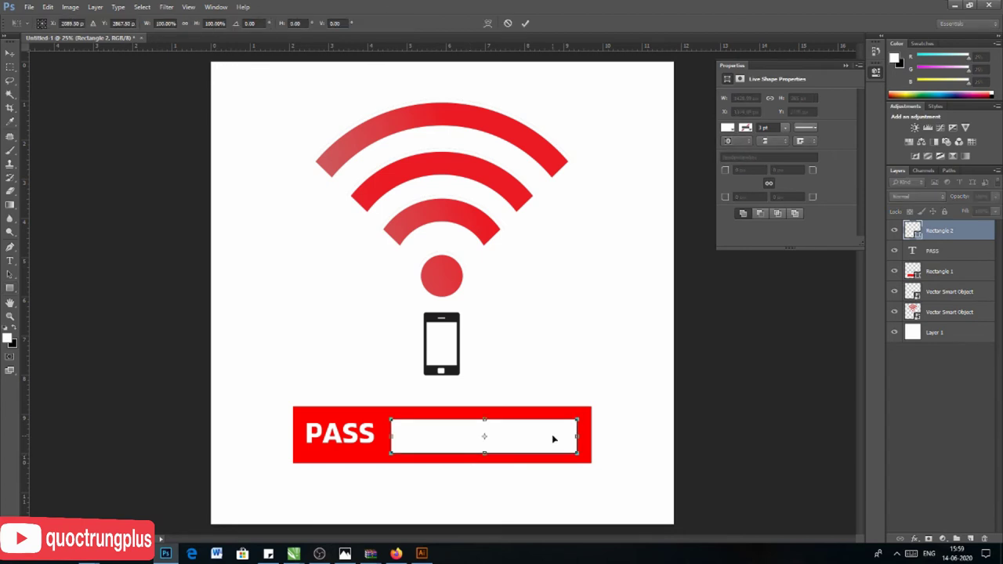
{"action": "left_click_drag", "start_coordinate": [392, 436], "coordinate": [381, 435]}
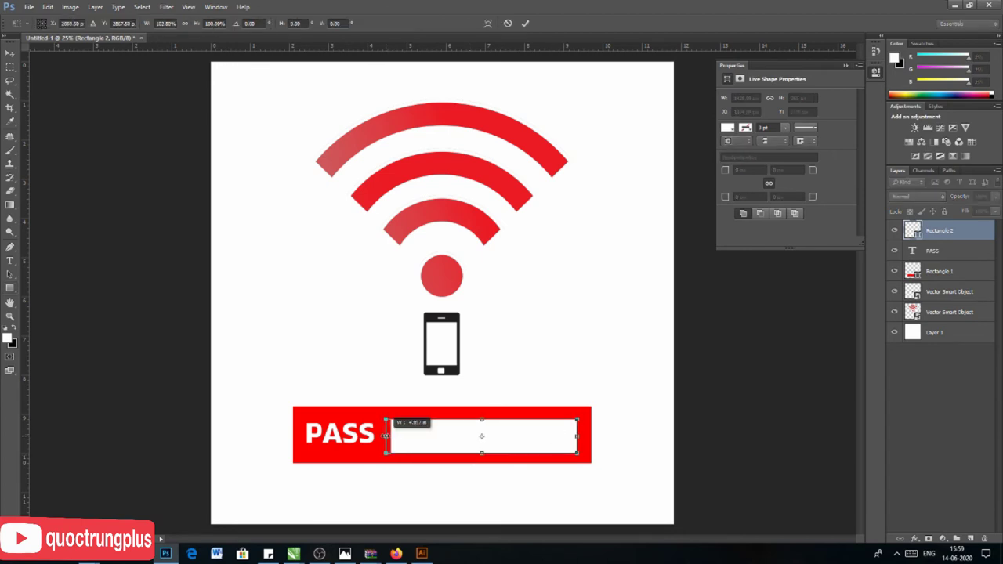
{"action": "key", "text": "Return"}
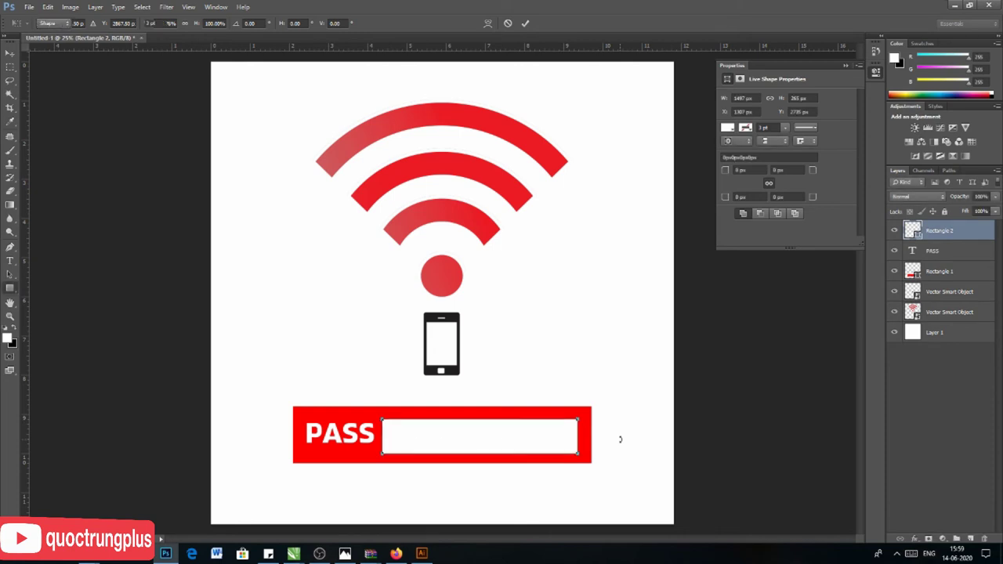
{"action": "left_click", "coordinate": [10, 53]}
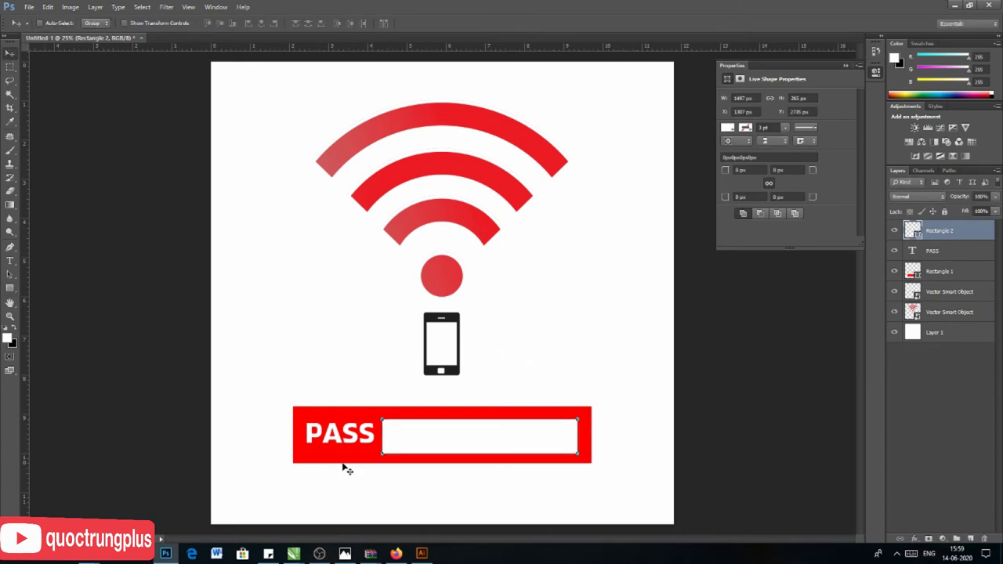
- Type the phone number in black and move it into the white box
{"action": "left_click", "coordinate": [9, 262]}
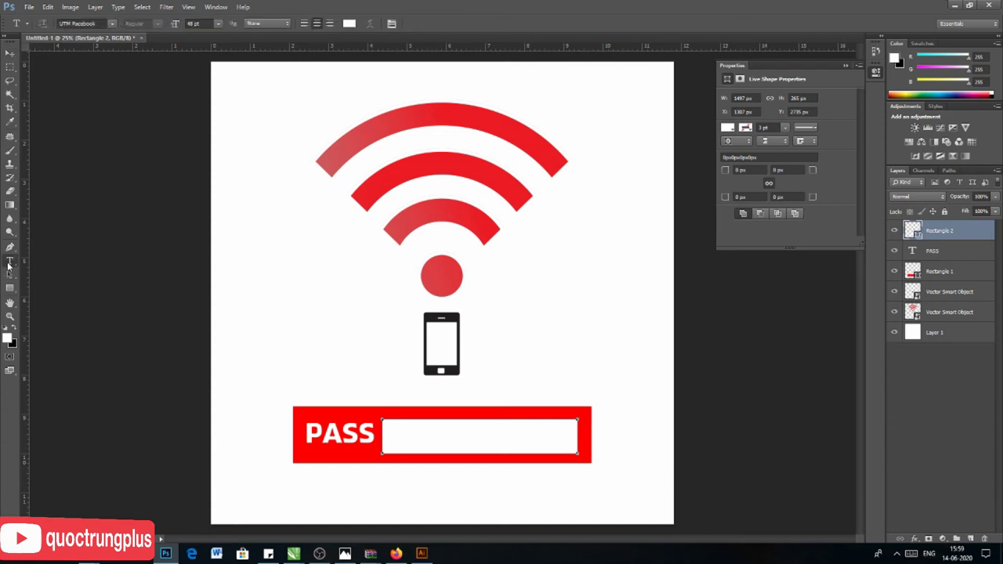
{"action": "left_click", "coordinate": [300, 499]}
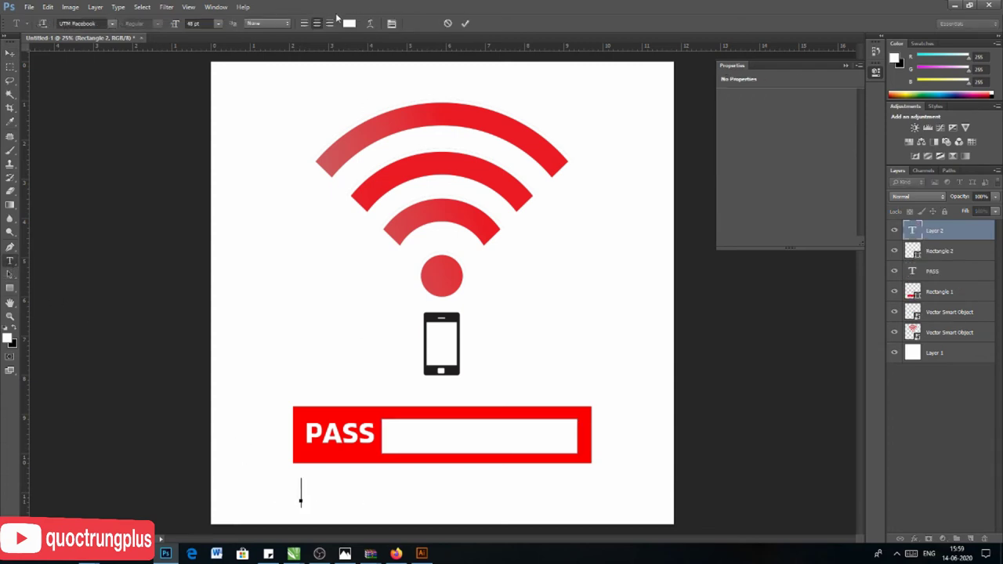
{"action": "left_click", "coordinate": [13, 344]}
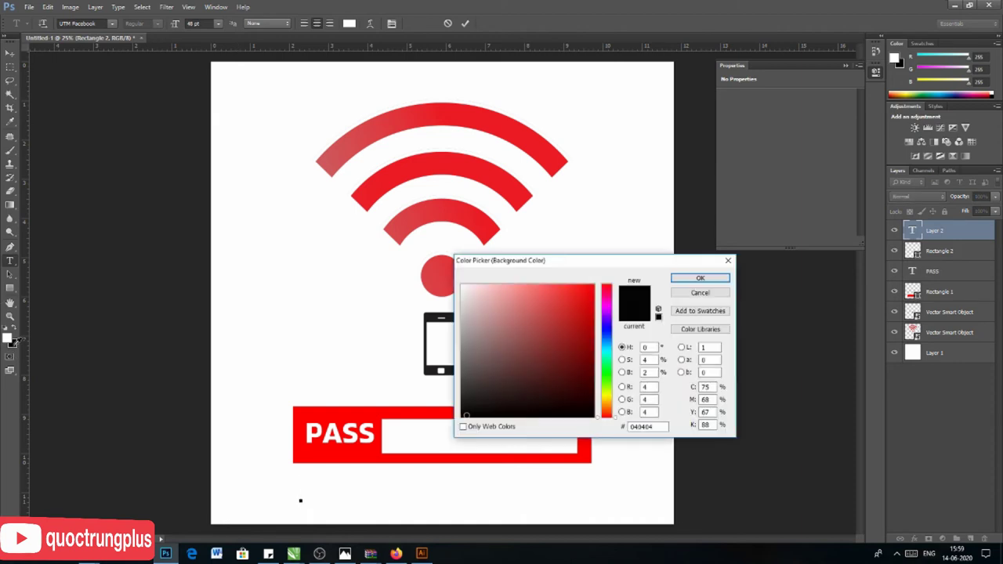
{"action": "left_click", "coordinate": [464, 416]}
{"action": "left_click", "coordinate": [700, 278]}
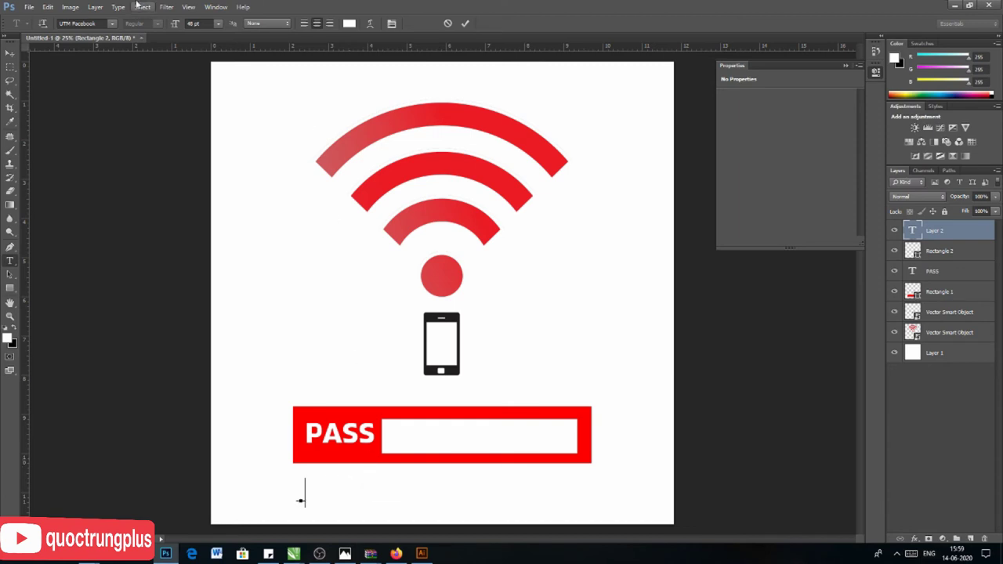
{"action": "left_click", "coordinate": [349, 22]}
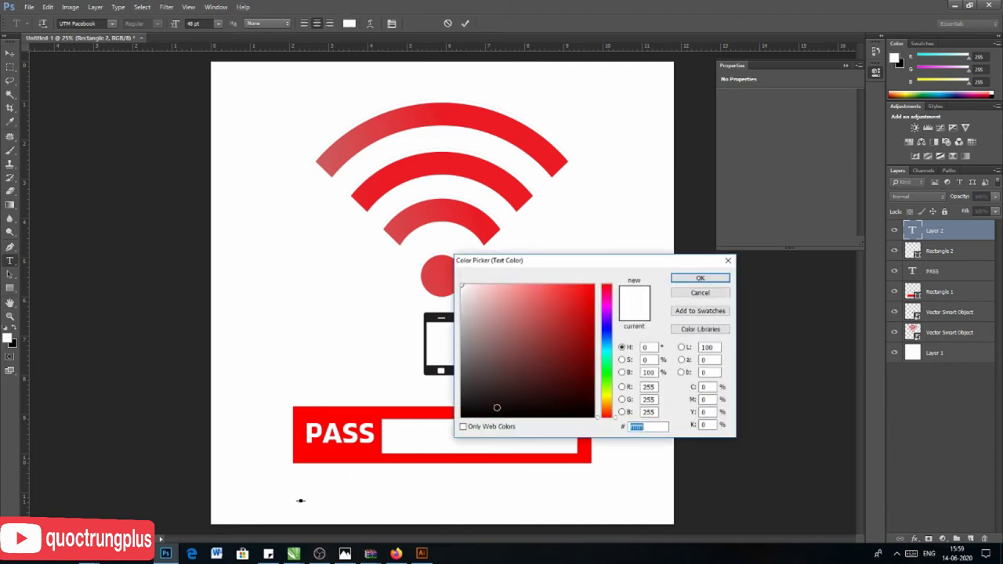
{"action": "left_click", "coordinate": [466, 415]}
{"action": "left_click", "coordinate": [700, 278]}
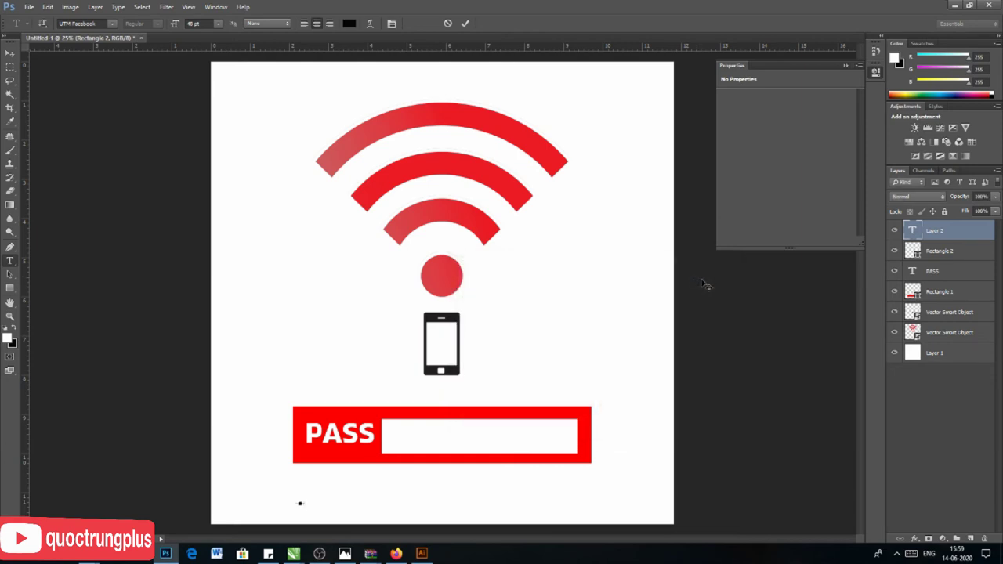
{"action": "type", "text": "1800"}
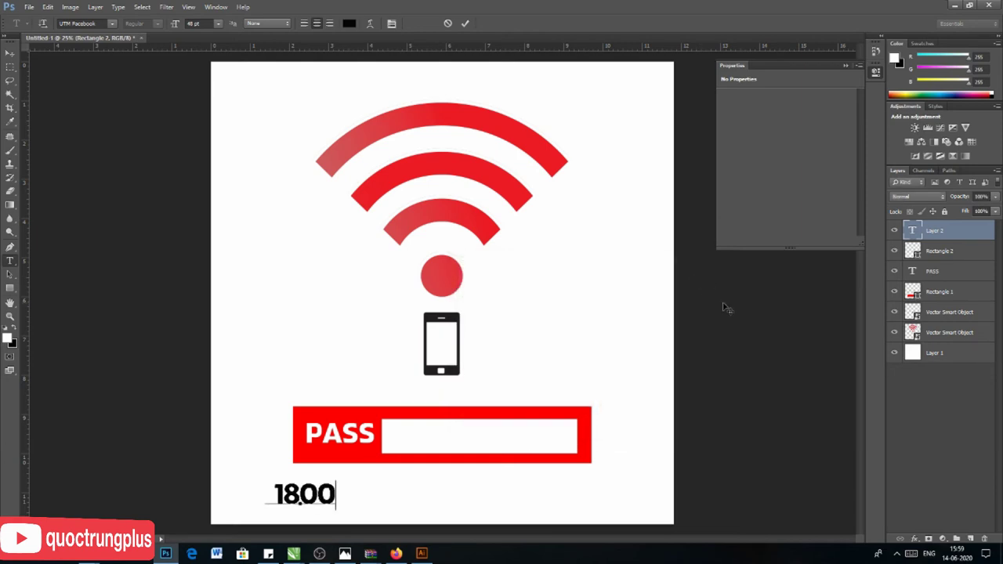
{"action": "type", "text": "5588"}
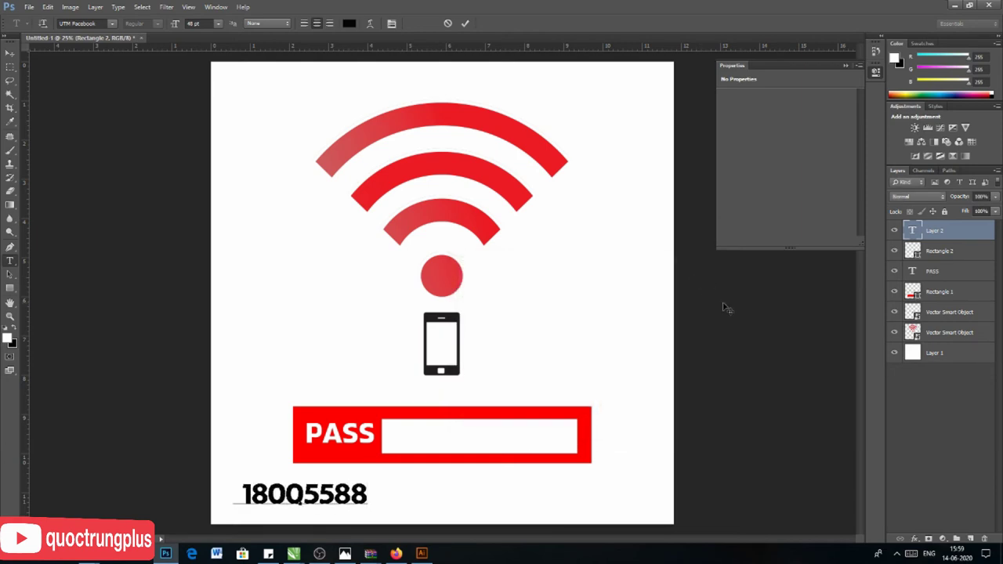
{"action": "type", "text": "4"}
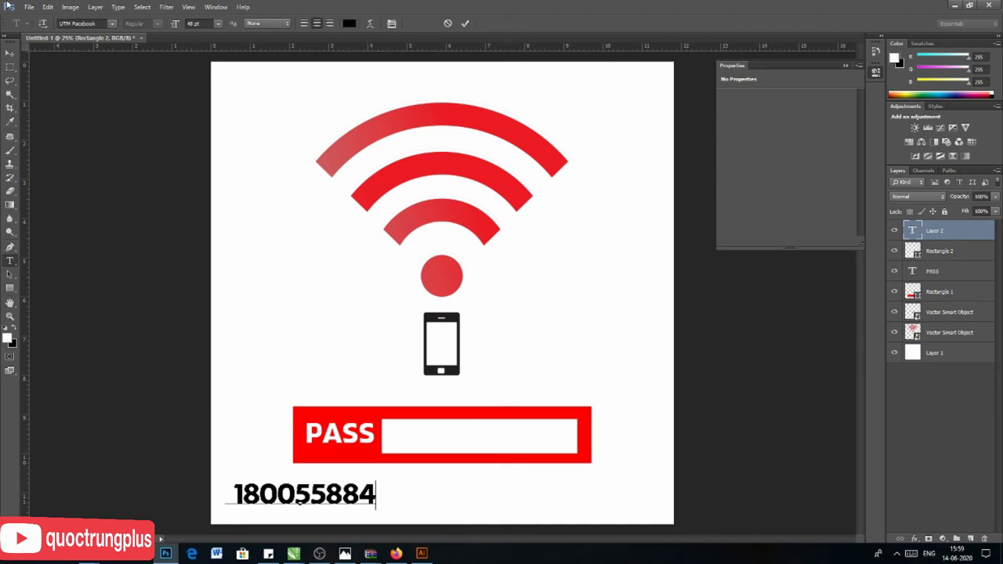
{"action": "left_click", "coordinate": [10, 52]}
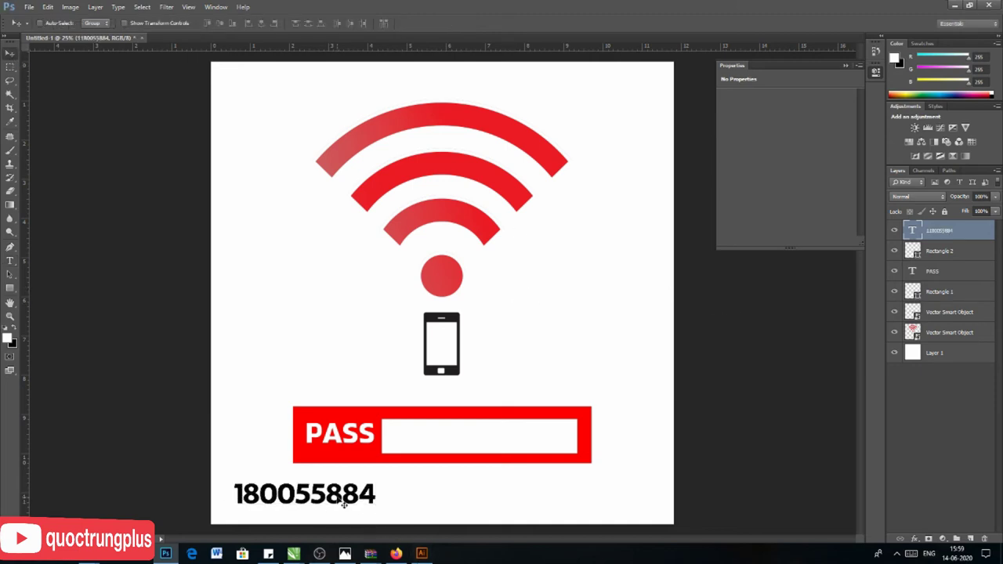
{"action": "left_click_drag", "start_coordinate": [343, 504], "coordinate": [506, 441]}
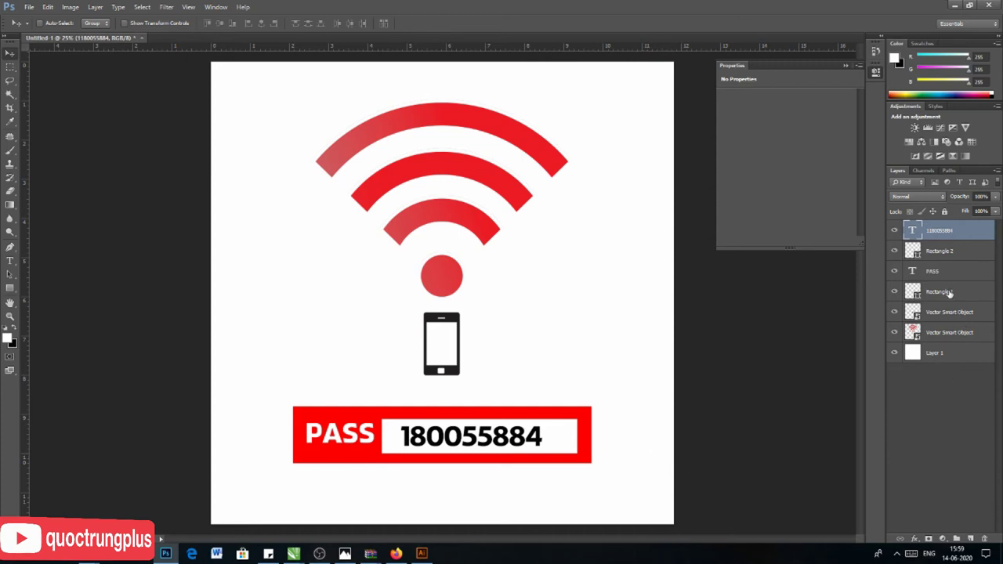
- Centre the number on the white box, then narrow the box from both sides
{"action": "left_click", "coordinate": [937, 250], "text": "shift"}
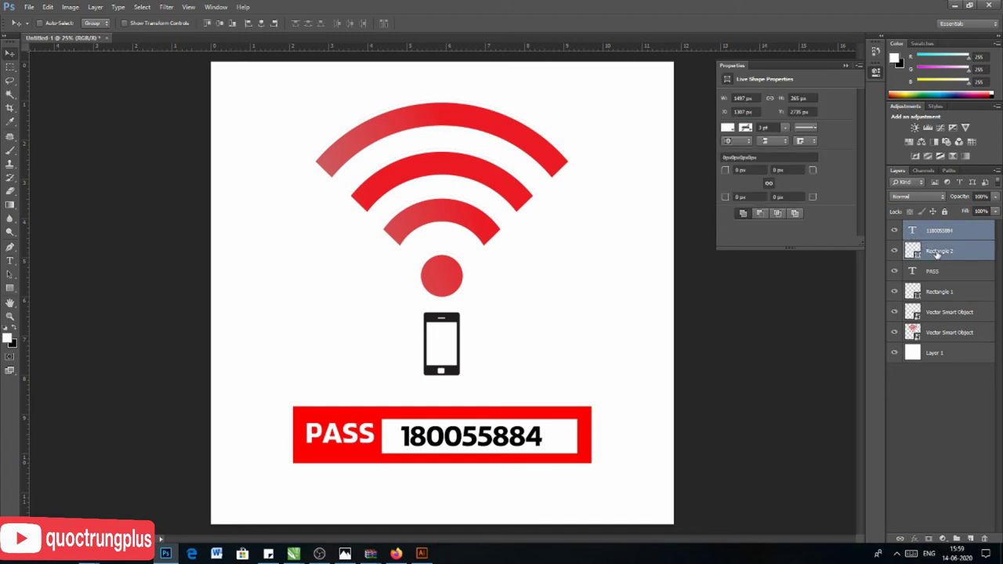
{"action": "left_click", "coordinate": [262, 23]}
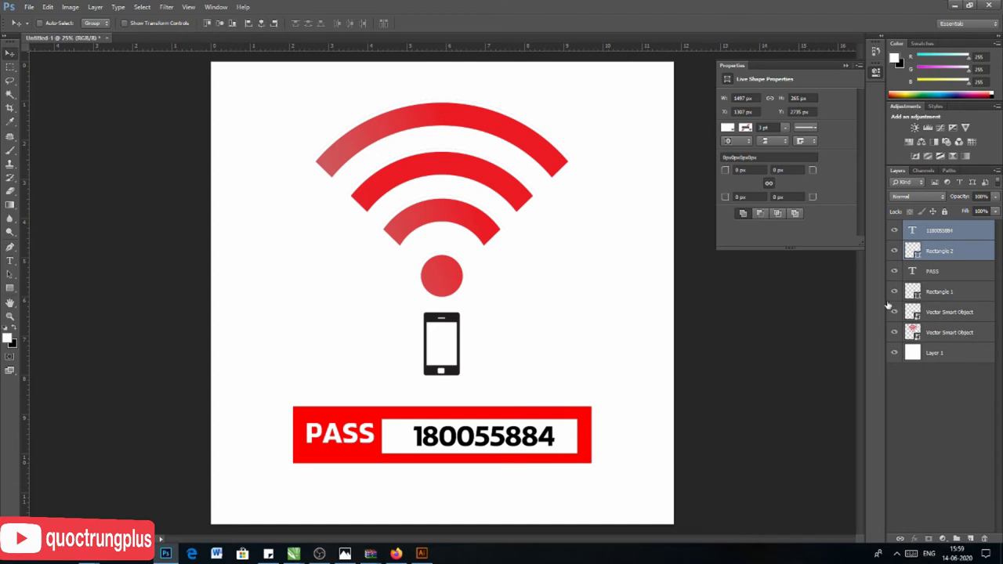
{"action": "left_click", "coordinate": [943, 256]}
{"action": "double_click", "coordinate": [941, 252]}
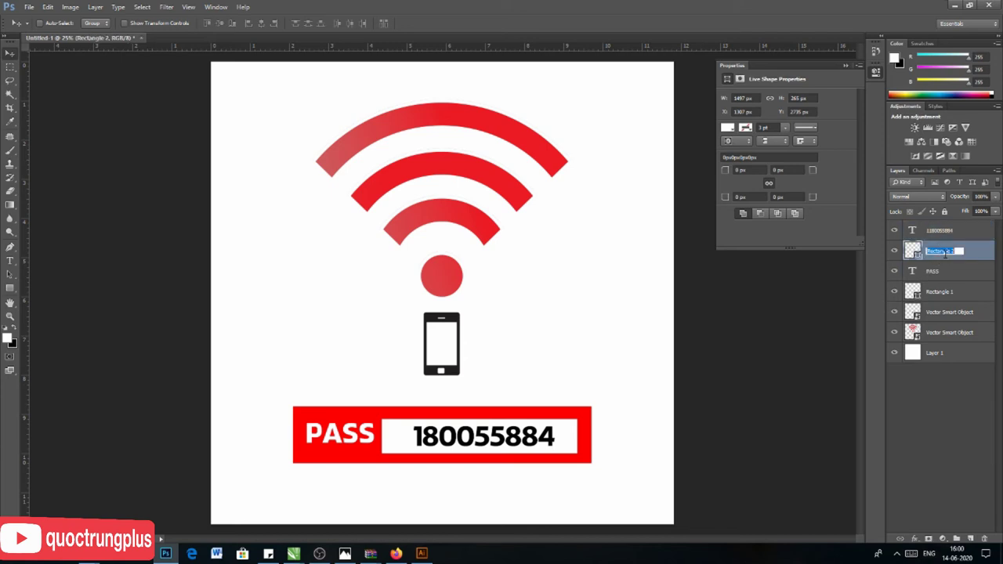
{"action": "left_click", "coordinate": [962, 260]}
{"action": "key", "text": "ctrl+t"}
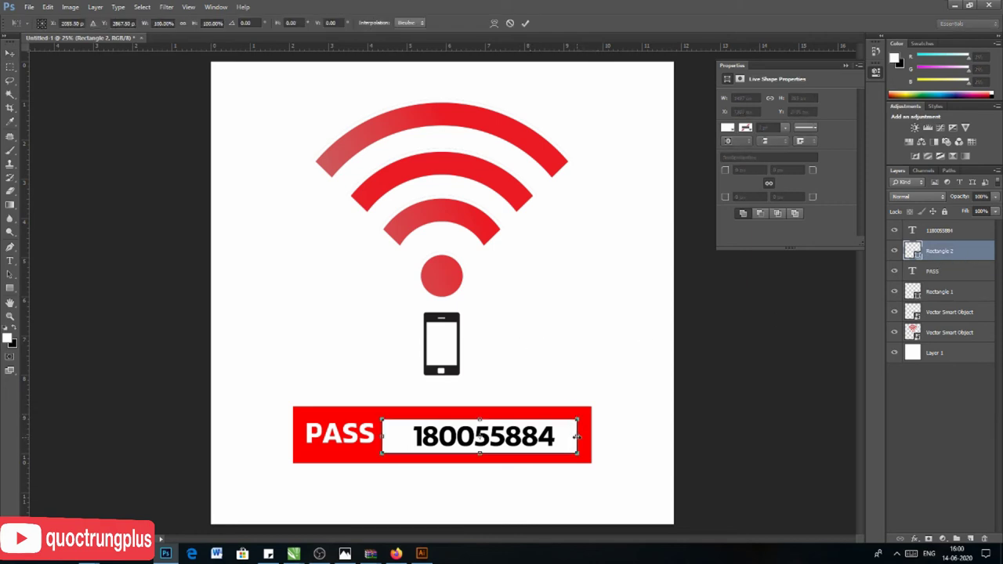
{"action": "left_click_drag", "start_coordinate": [577, 436], "coordinate": [562, 436]}
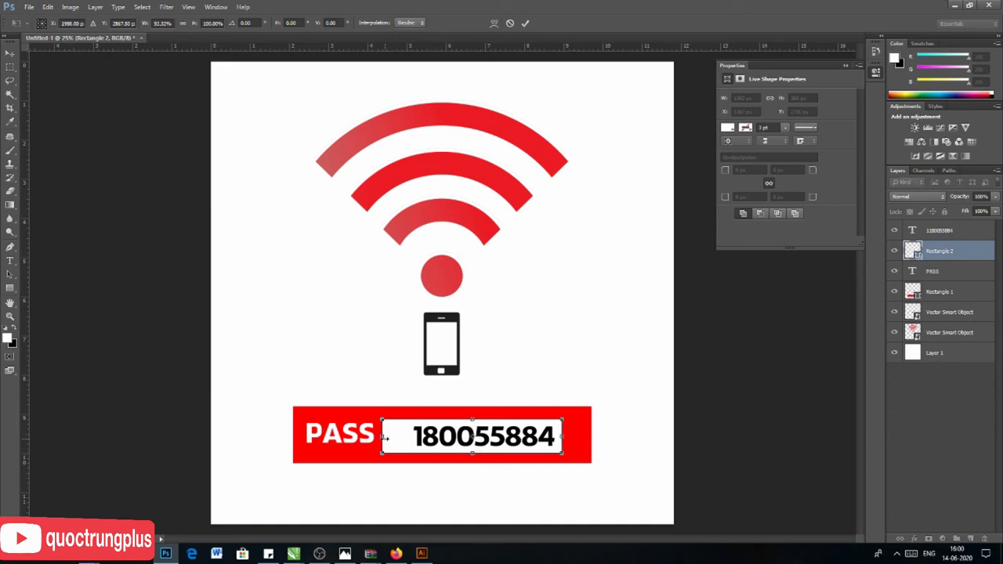
{"action": "left_click_drag", "start_coordinate": [384, 438], "coordinate": [394, 439]}
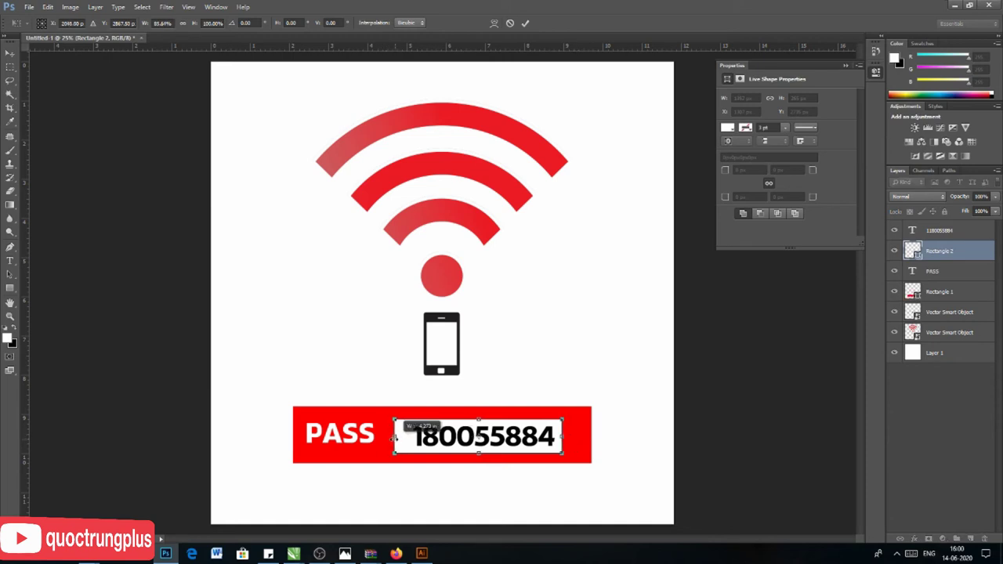
{"action": "key", "text": "Return"}
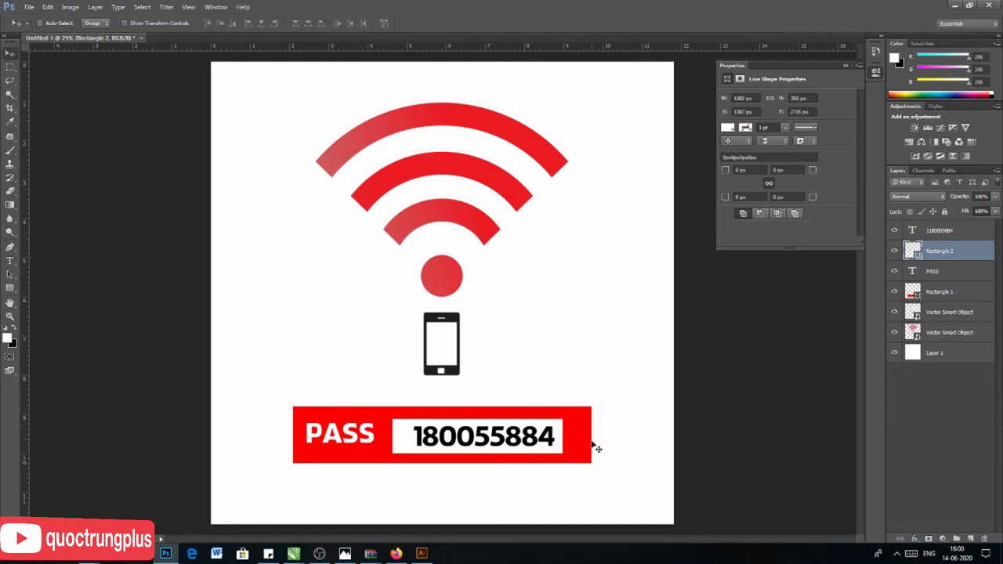
- Re-centre the number horizontally within the narrowed white box
{"action": "double_click", "coordinate": [936, 230]}
{"action": "left_click", "coordinate": [950, 252]}
{"action": "double_click", "coordinate": [932, 231]}
{"action": "double_click", "coordinate": [942, 250]}
{"action": "key", "text": "Return"}
{"action": "double_click", "coordinate": [948, 232]}
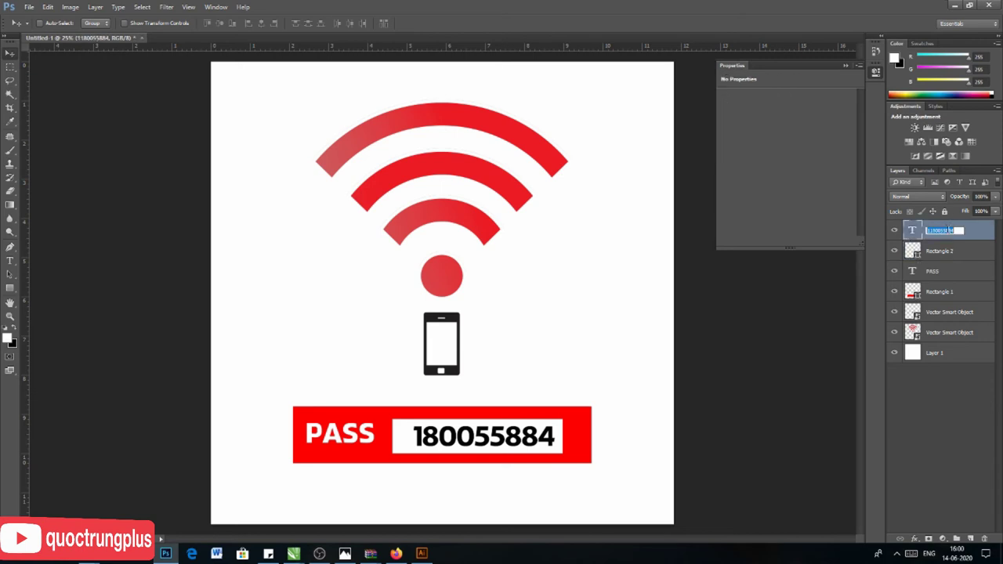
{"action": "left_click", "coordinate": [952, 252]}
{"action": "left_click", "coordinate": [949, 232], "text": "shift"}
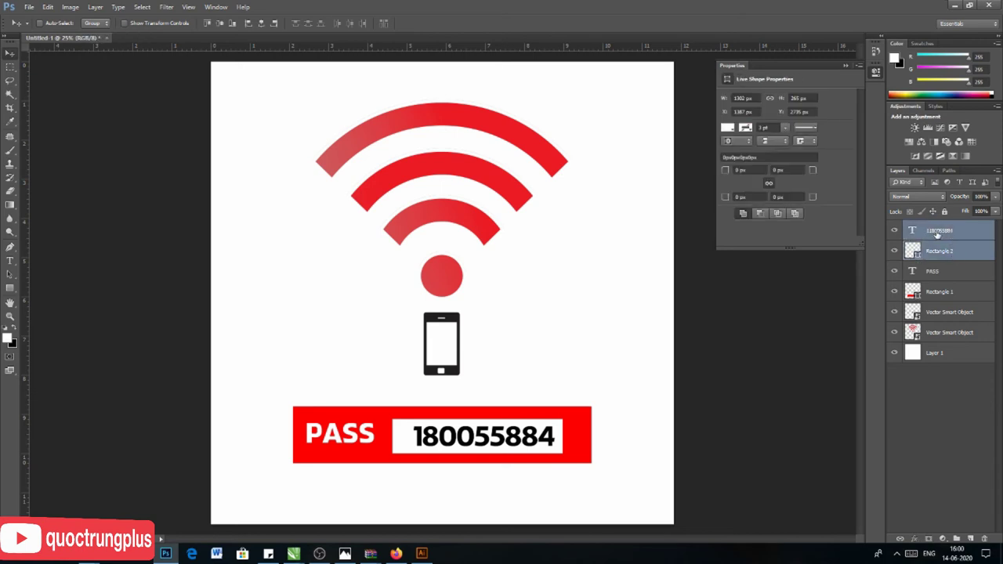
{"action": "left_click", "coordinate": [263, 26]}
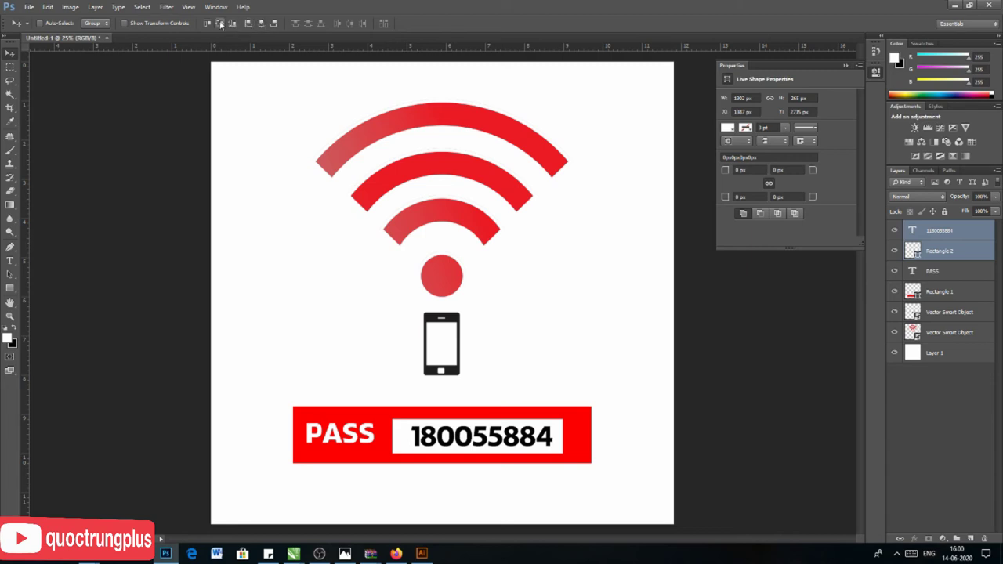
{"action": "left_click", "coordinate": [948, 292]}
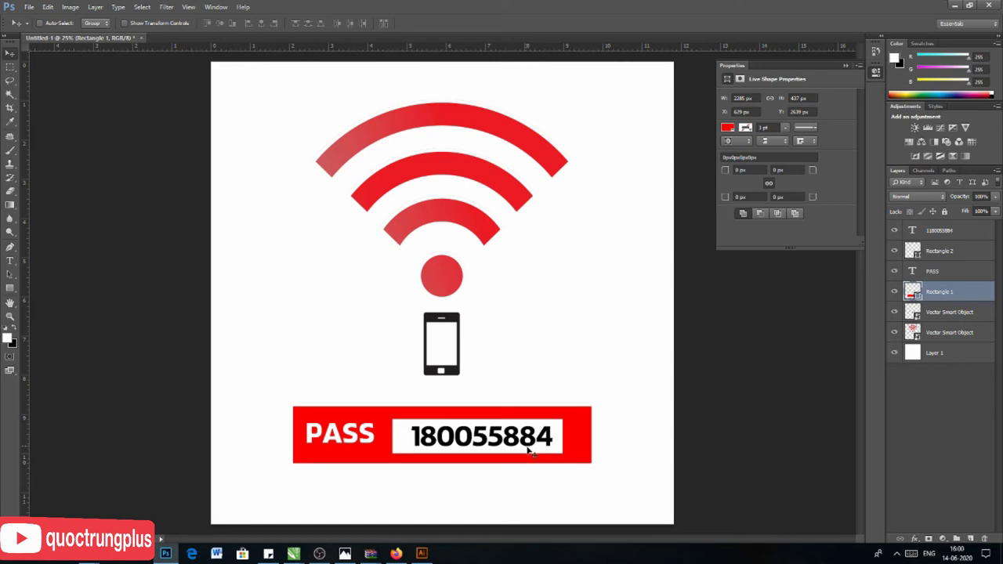
- Narrow the red PASS banner to about 2181 × 437 px so it hugs the number box
{"action": "key", "text": "ctrl+t"}
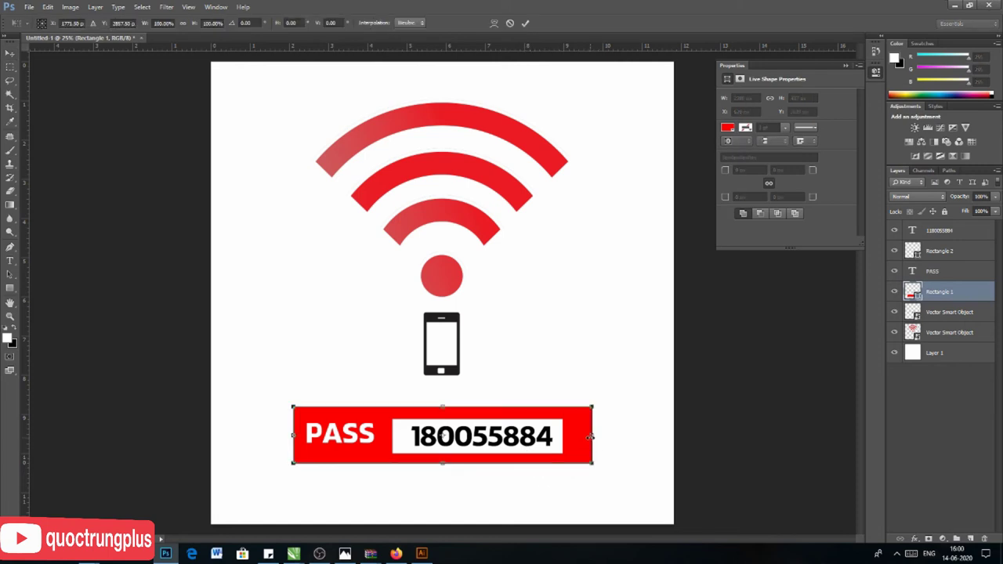
{"action": "left_click_drag", "start_coordinate": [591, 436], "coordinate": [579, 436]}
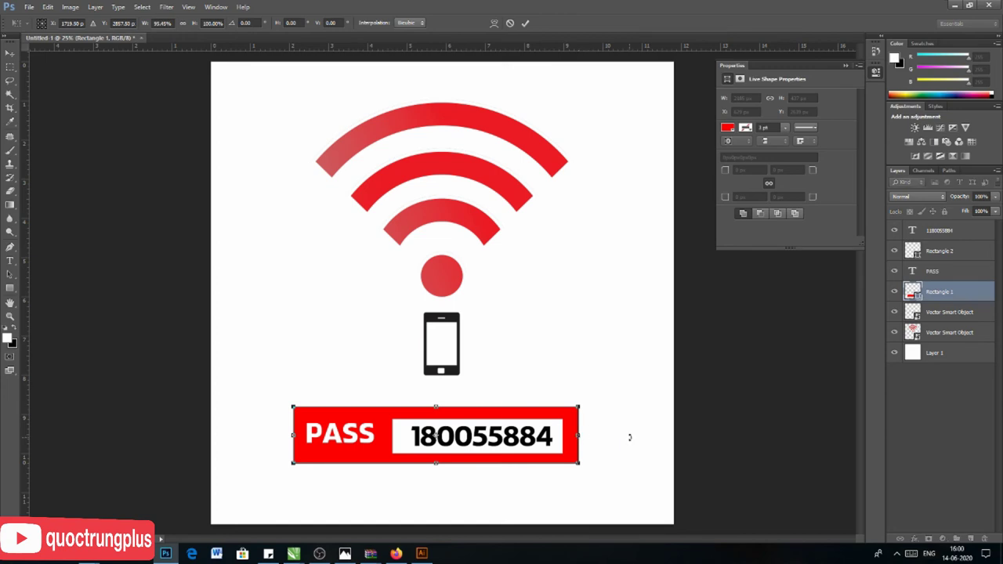
{"action": "key", "text": "Return"}
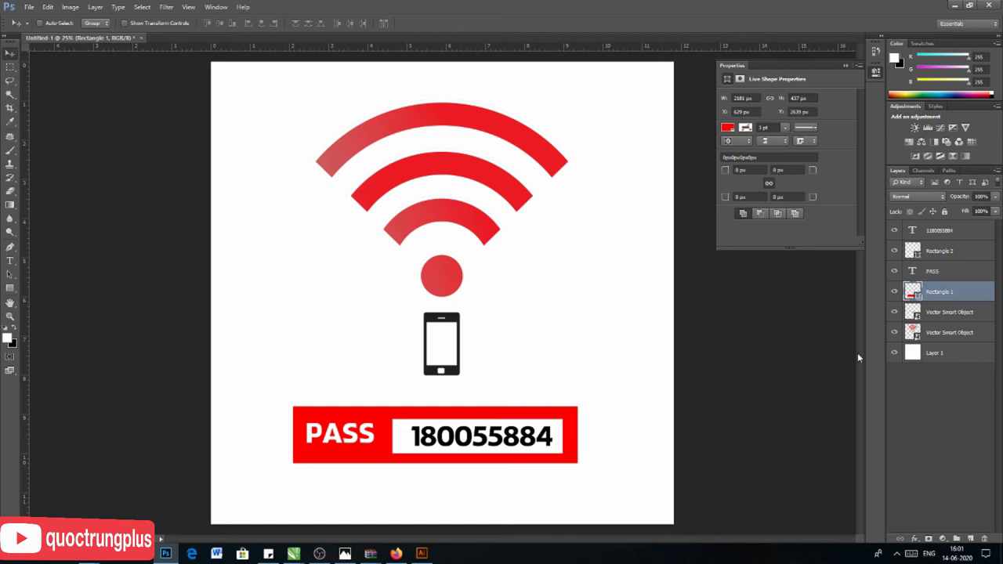
- Add a new empty layer directly above the white background Layer 1
{"action": "left_click", "coordinate": [846, 67]}
{"action": "left_click", "coordinate": [941, 354]}
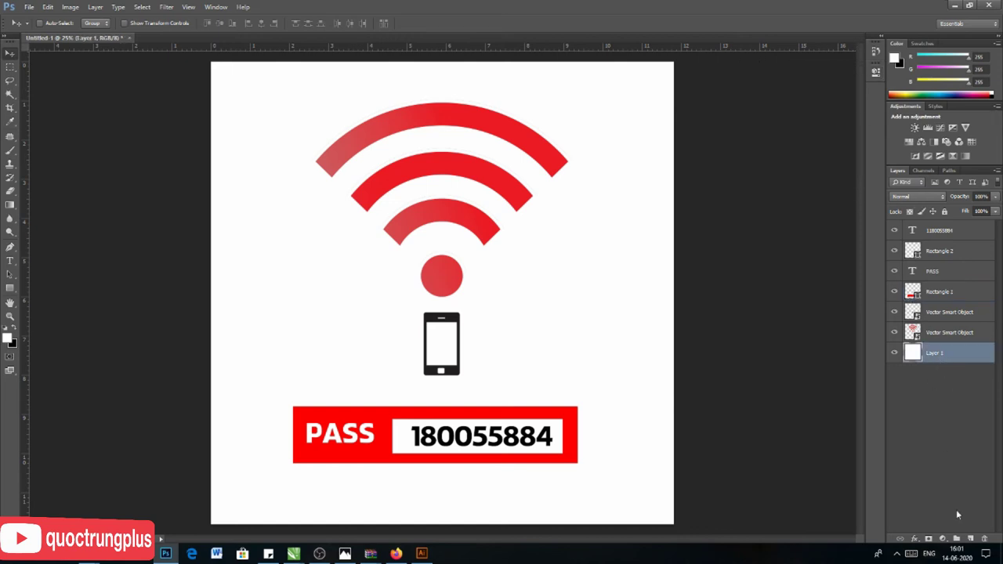
{"action": "left_click", "coordinate": [970, 540]}
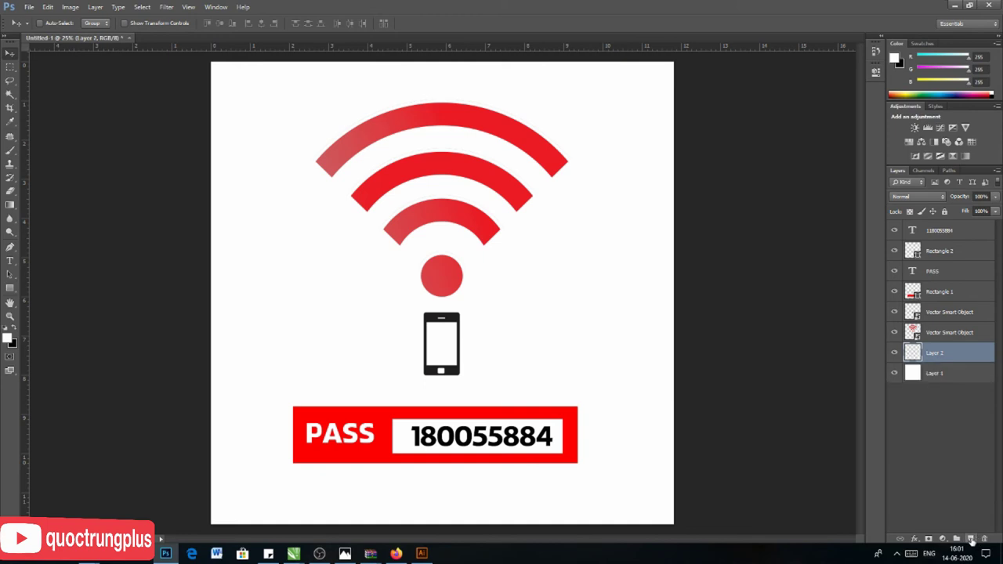
- Make a full-width rectangular selection along the bottom edge of the canvas
{"action": "left_click", "coordinate": [10, 68]}
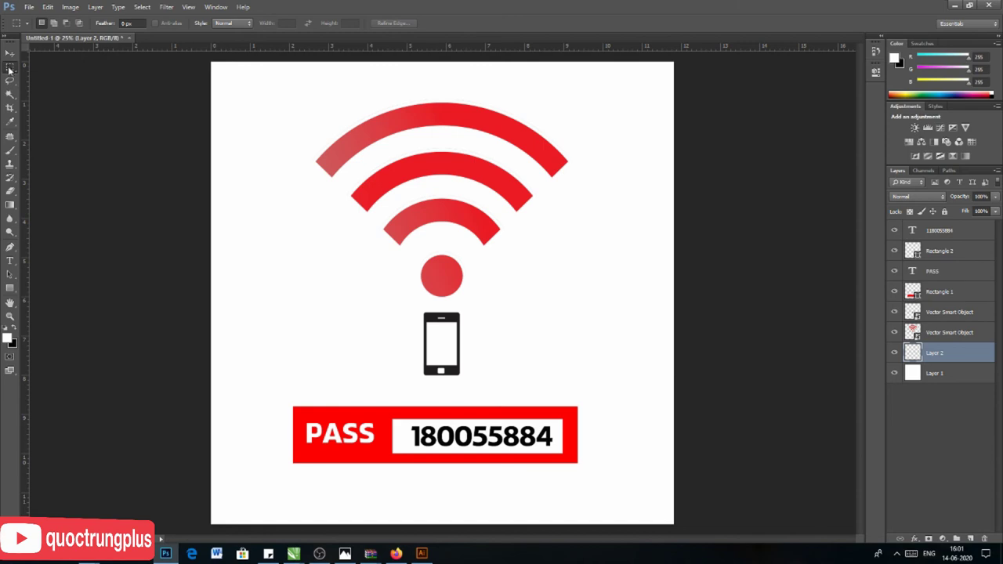
{"action": "left_click_drag", "start_coordinate": [209, 498], "coordinate": [652, 529]}
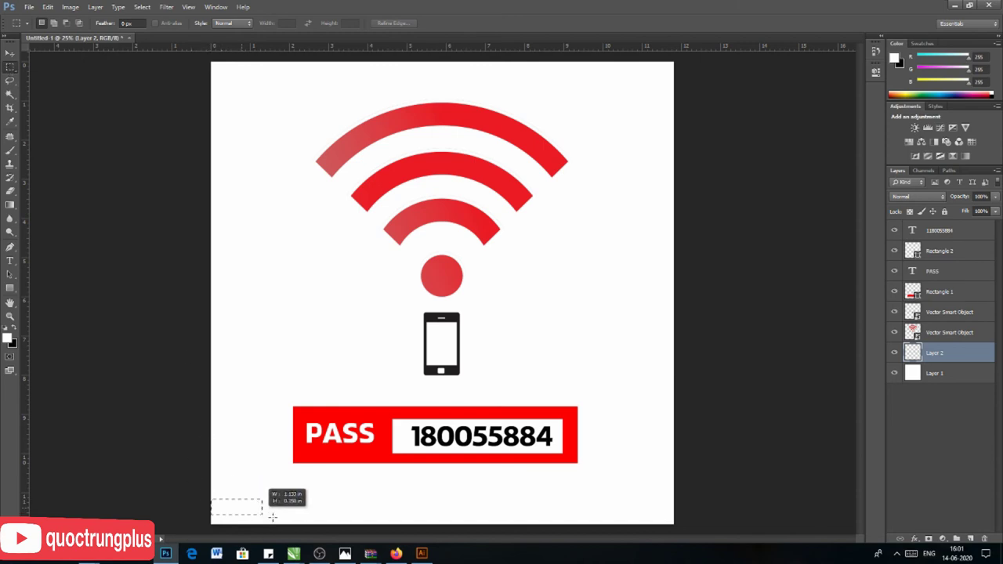
{"action": "left_click", "coordinate": [683, 527]}
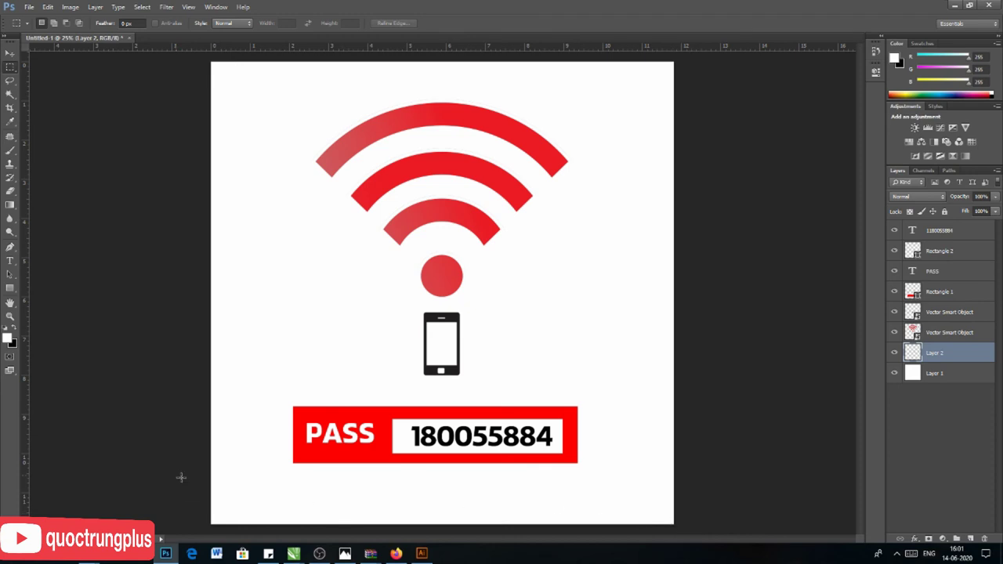
{"action": "left_click_drag", "start_coordinate": [210, 494], "coordinate": [671, 526]}
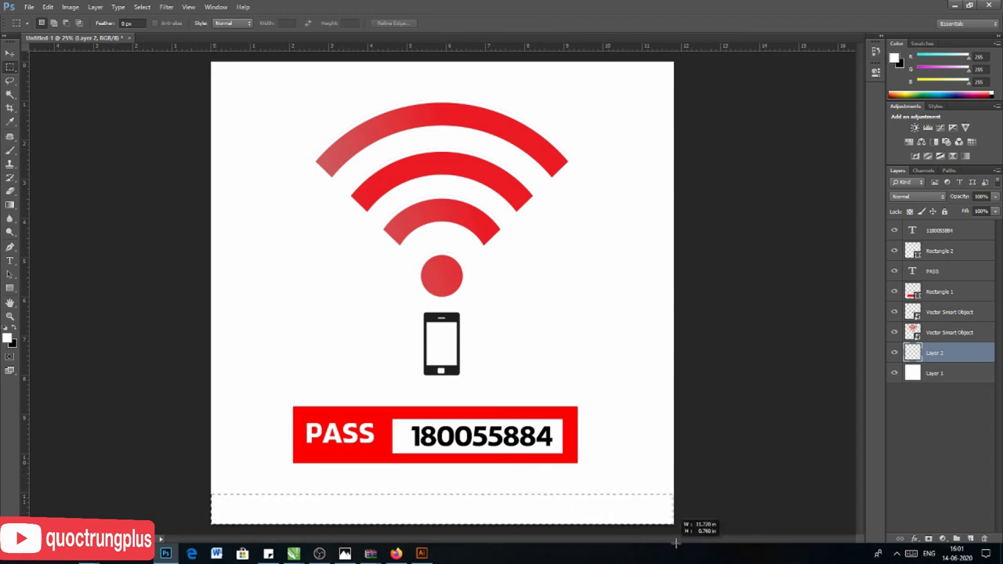
{"action": "left_click", "coordinate": [677, 532]}
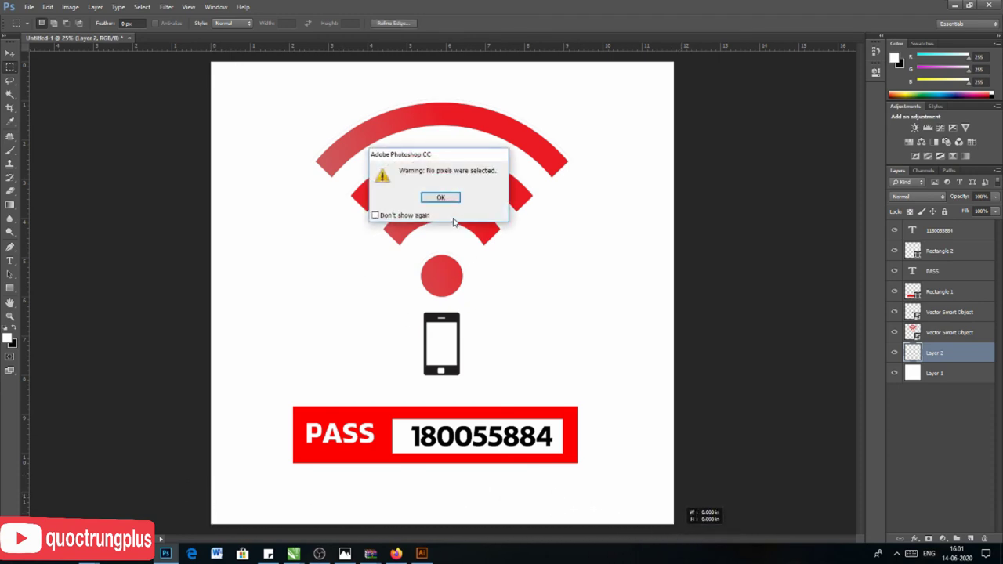
{"action": "left_click", "coordinate": [440, 198]}
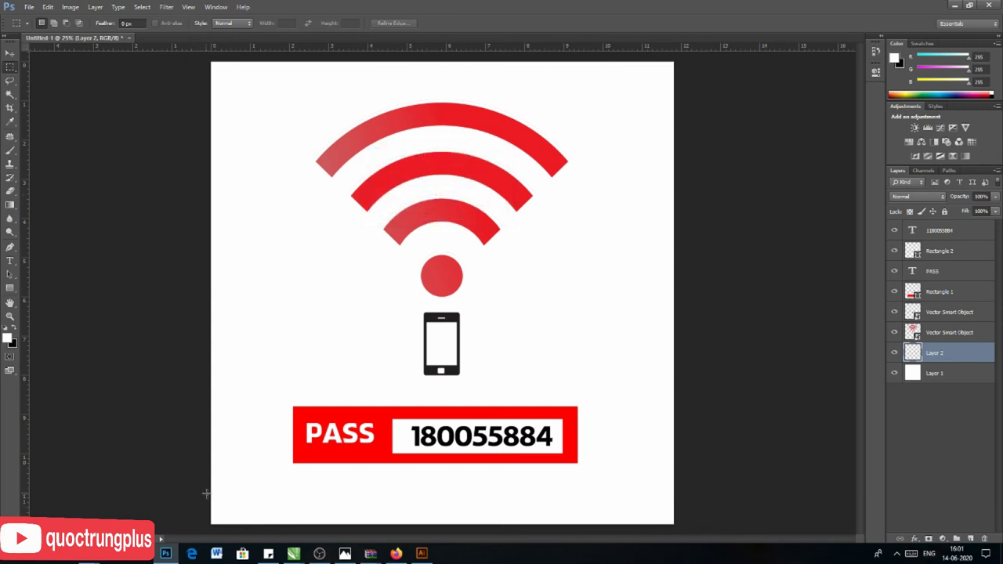
{"action": "left_click_drag", "start_coordinate": [210, 493], "coordinate": [676, 528]}
- Fill the bottom strip selection with pure red foreground colour, then deselect
{"action": "left_click", "coordinate": [7, 339]}
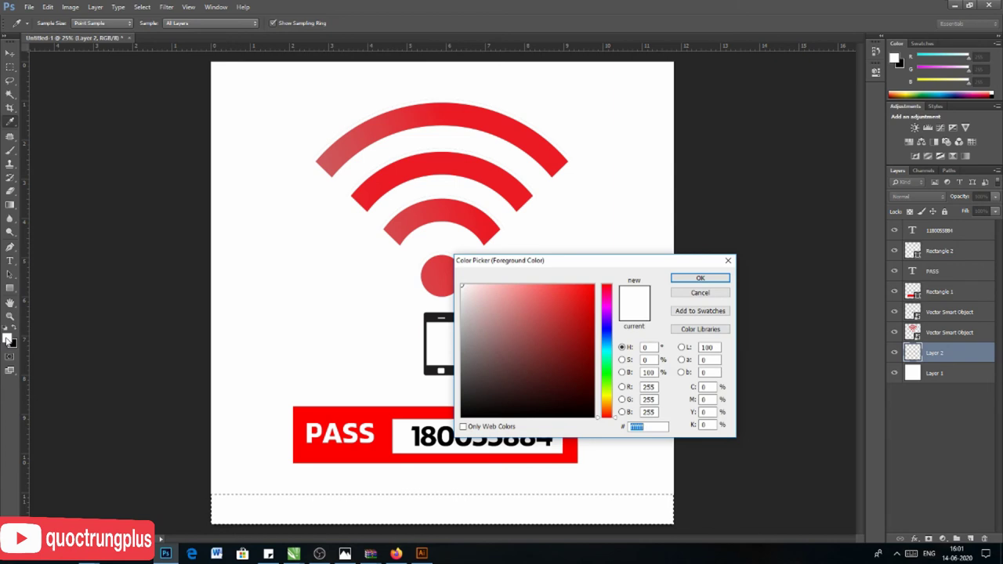
{"action": "left_click", "coordinate": [595, 286]}
{"action": "left_click", "coordinate": [700, 277]}
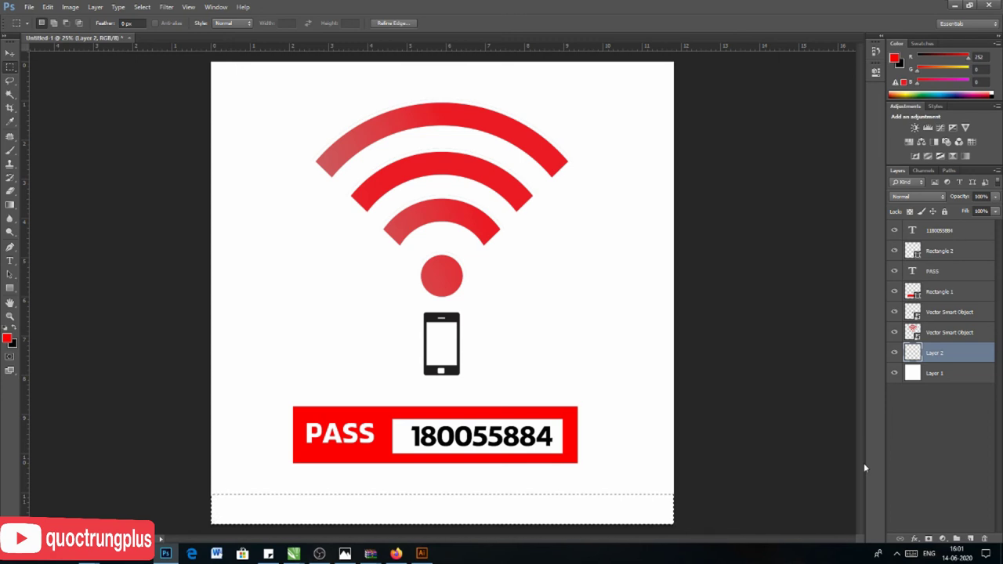
{"action": "key", "text": "alt+BackSpace"}
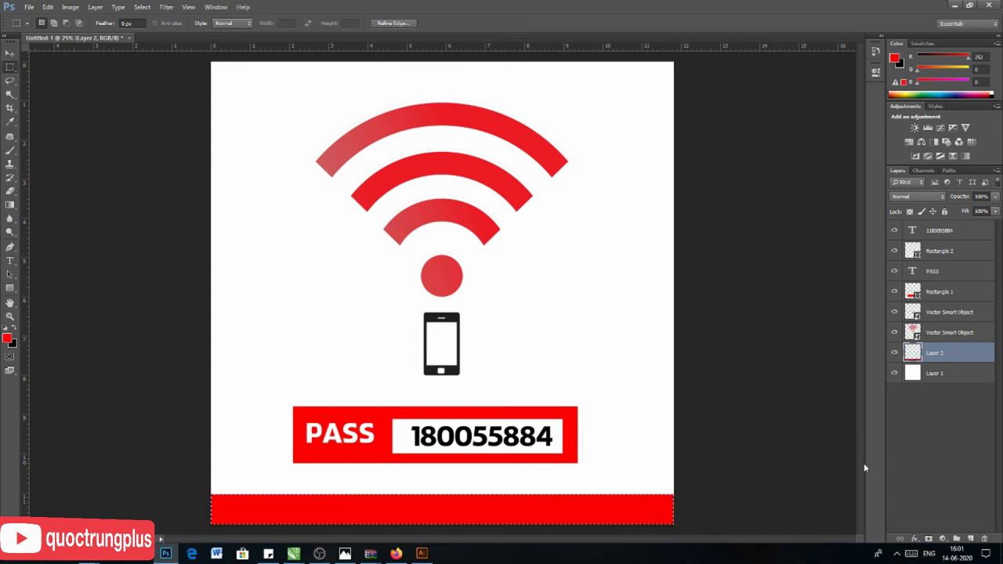
{"action": "left_click", "coordinate": [10, 53]}
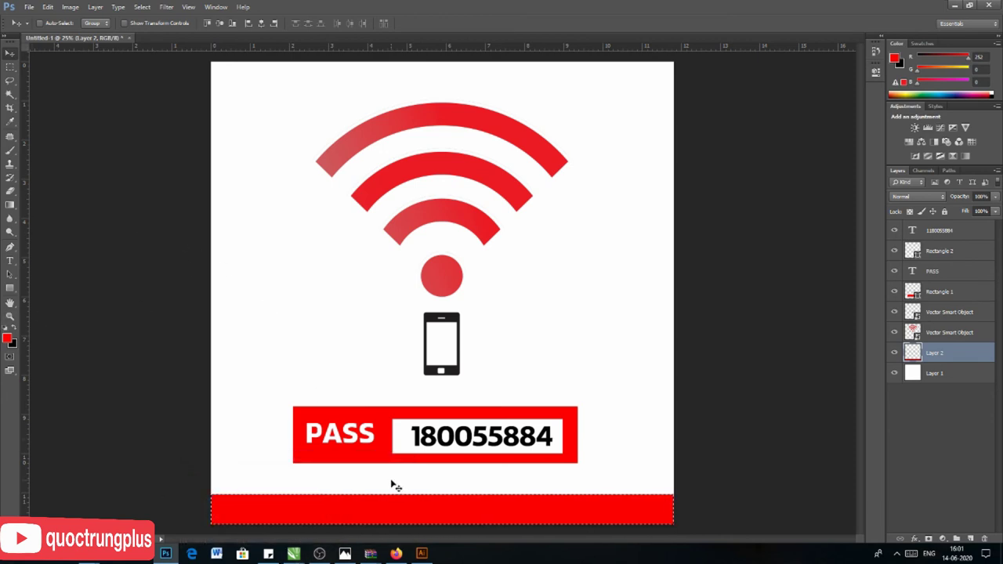
{"action": "key", "text": "ctrl+d"}
- Duplicate the red strip layer and move the copy up to the canvas top edge
{"action": "key", "text": "ctrl+j"}
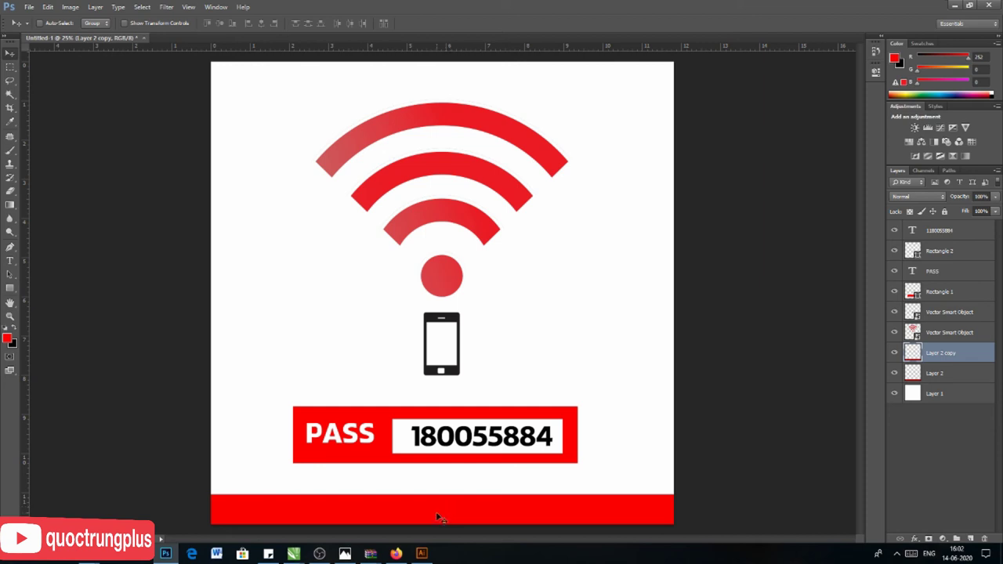
{"action": "left_click_drag", "start_coordinate": [438, 517], "coordinate": [478, 79]}
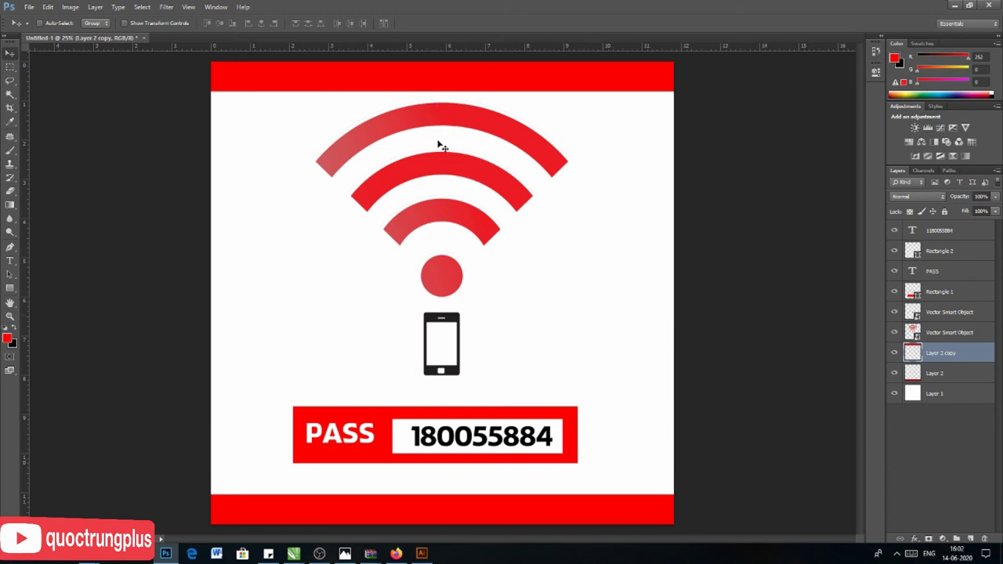
{"action": "left_click", "coordinate": [938, 252]}
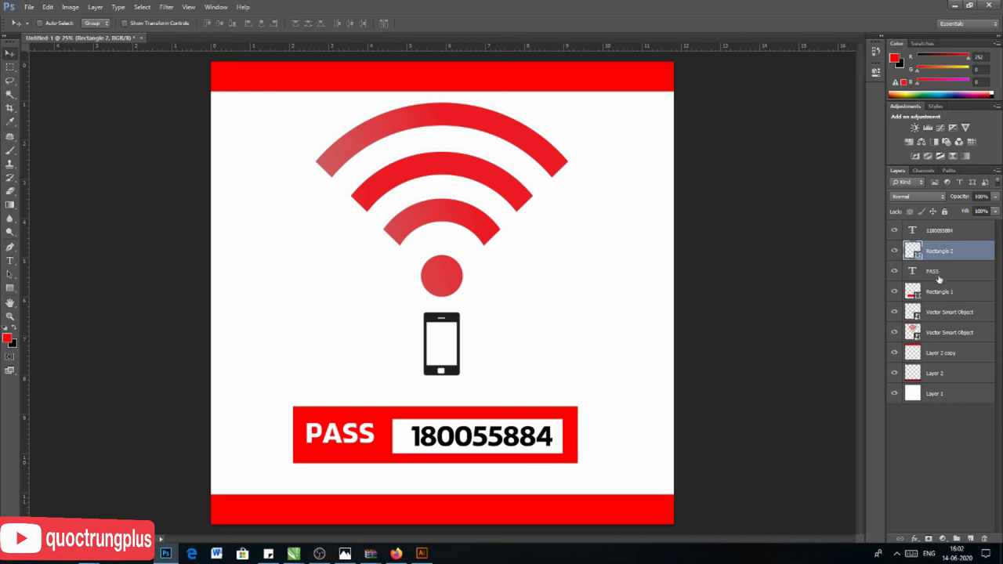
- Nudge the wifi icon down and back, and toggle the white number box's visibility
{"action": "left_click", "coordinate": [944, 335], "text": "ctrl"}
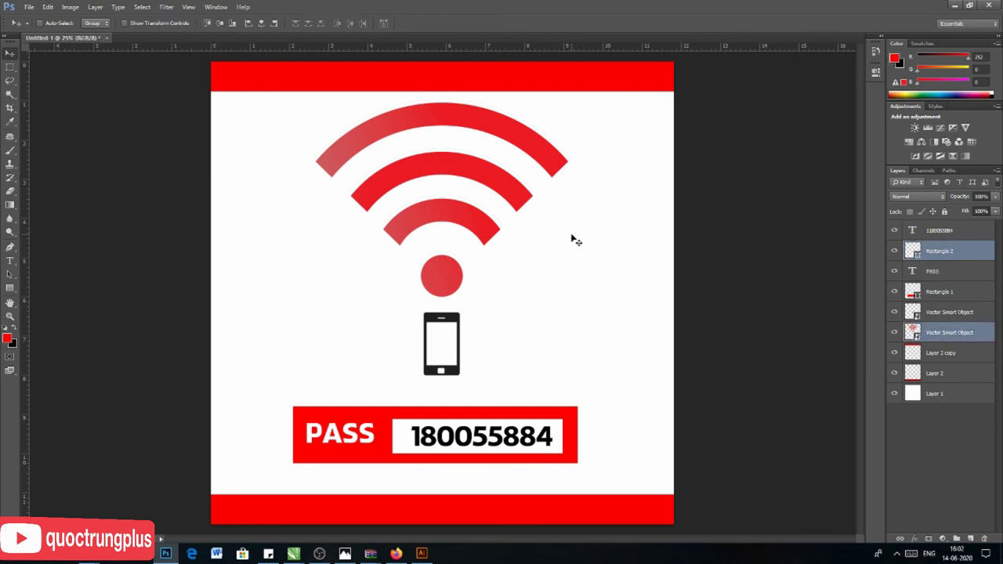
{"action": "key", "text": "shift+Down"}
{"action": "key", "text": "shift+Down"}
{"action": "key", "text": "shift+Down"}
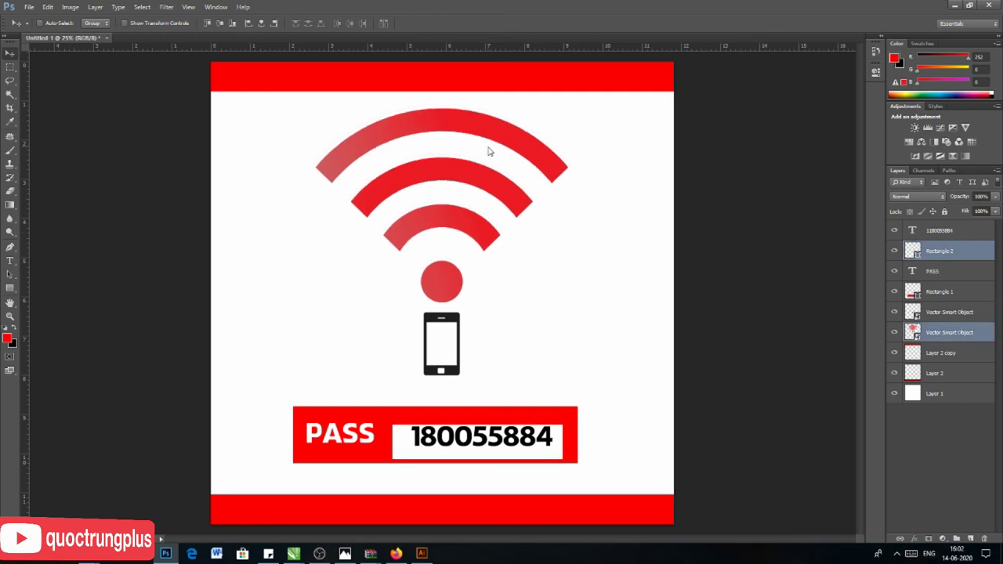
{"action": "key", "text": "shift+Up"}
{"action": "key", "text": "shift+Up"}
{"action": "key", "text": "shift+Up"}
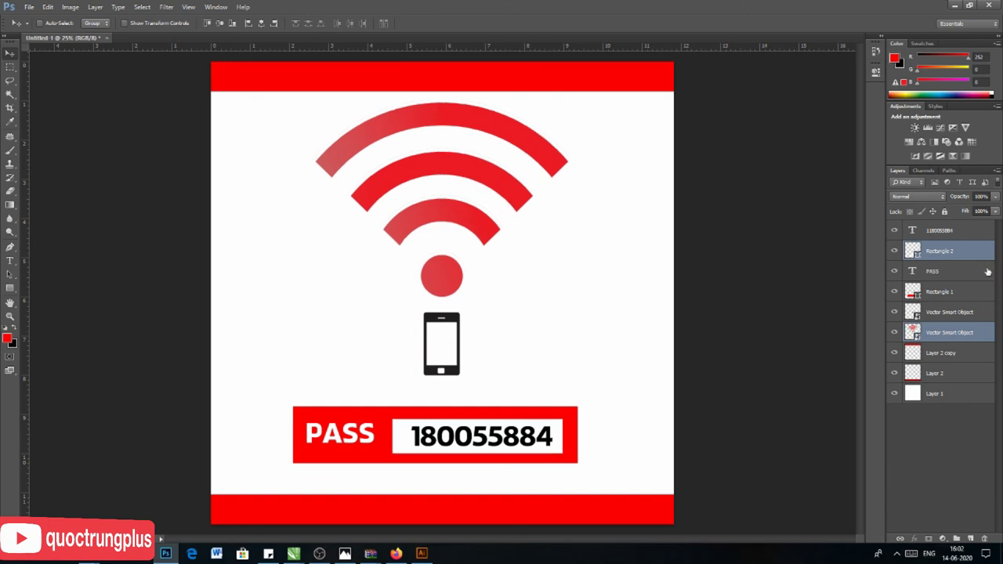
{"action": "double_click", "coordinate": [943, 274]}
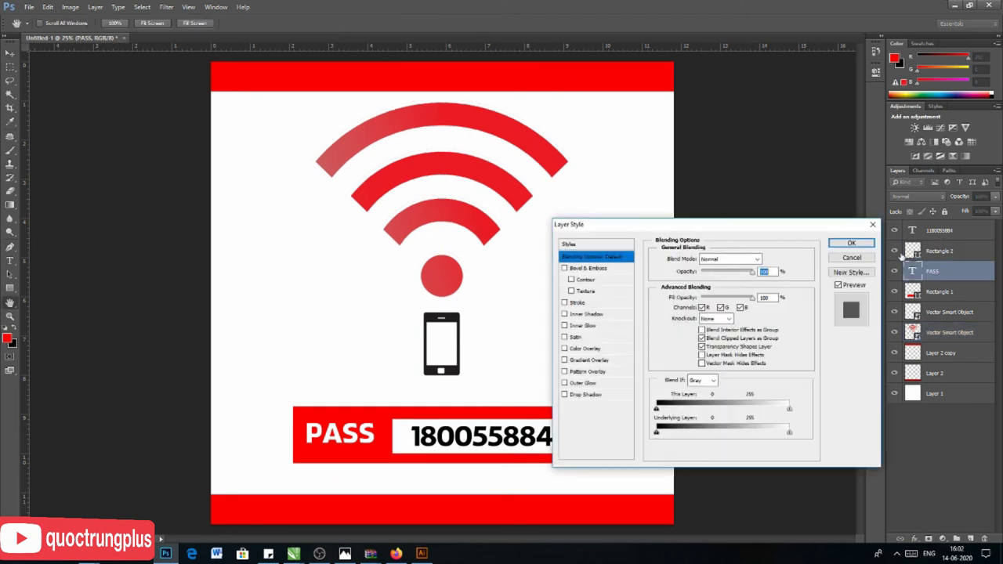
{"action": "left_click", "coordinate": [872, 224]}
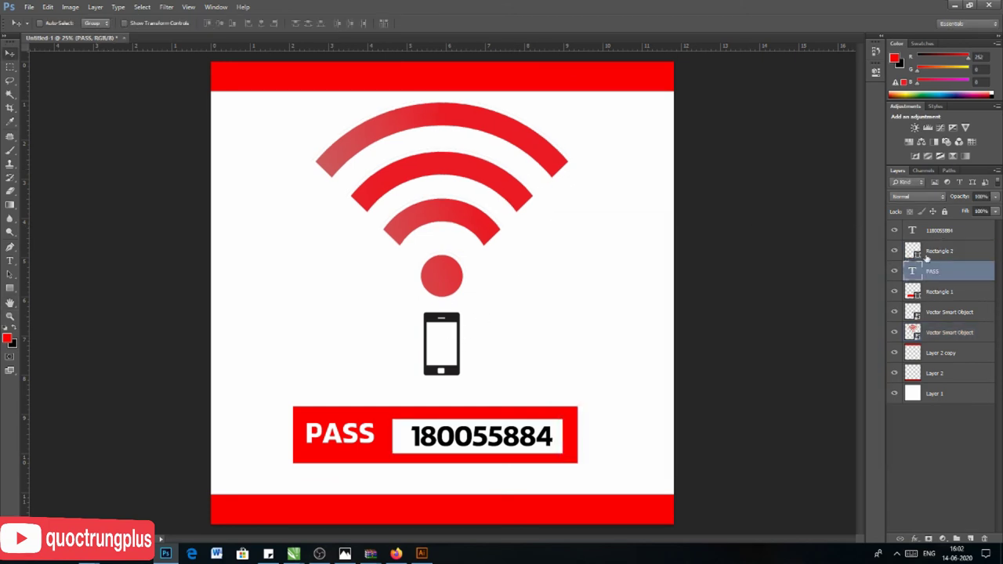
{"action": "left_click", "coordinate": [894, 250]}
{"action": "left_click", "coordinate": [894, 250]}
- Move the phone's Vector Smart Object layer above the PASS layer
{"action": "left_click", "coordinate": [949, 311]}
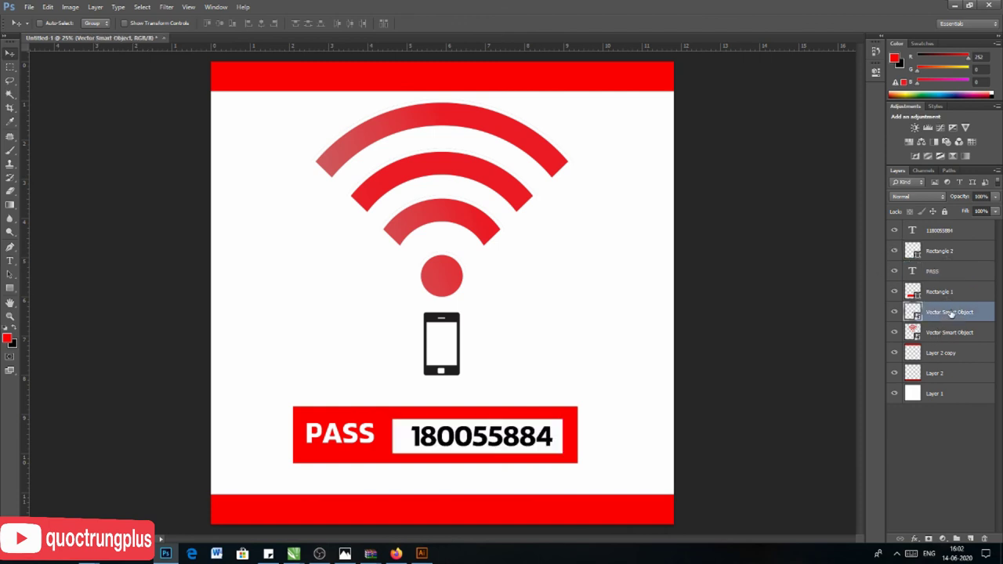
{"action": "left_click", "coordinate": [893, 311]}
{"action": "left_click", "coordinate": [894, 311]}
{"action": "double_click", "coordinate": [951, 311]}
{"action": "left_click_drag", "start_coordinate": [957, 311], "coordinate": [957, 269]}
- Move the wifi Vector Smart Object layer up to sit just below Rectangle 2
{"action": "left_click", "coordinate": [938, 252], "text": "shift"}
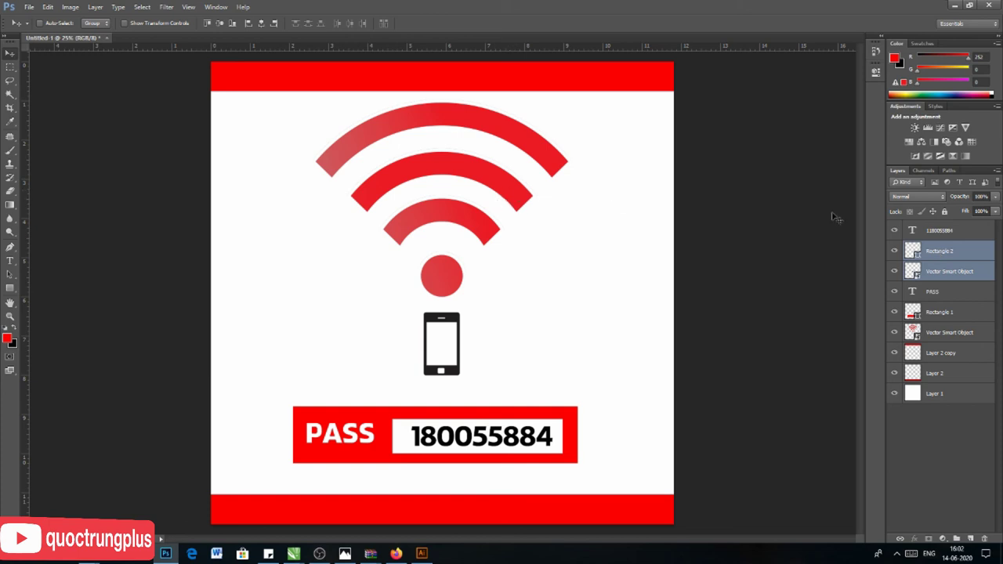
{"action": "left_click", "coordinate": [937, 233]}
{"action": "left_click", "coordinate": [939, 340]}
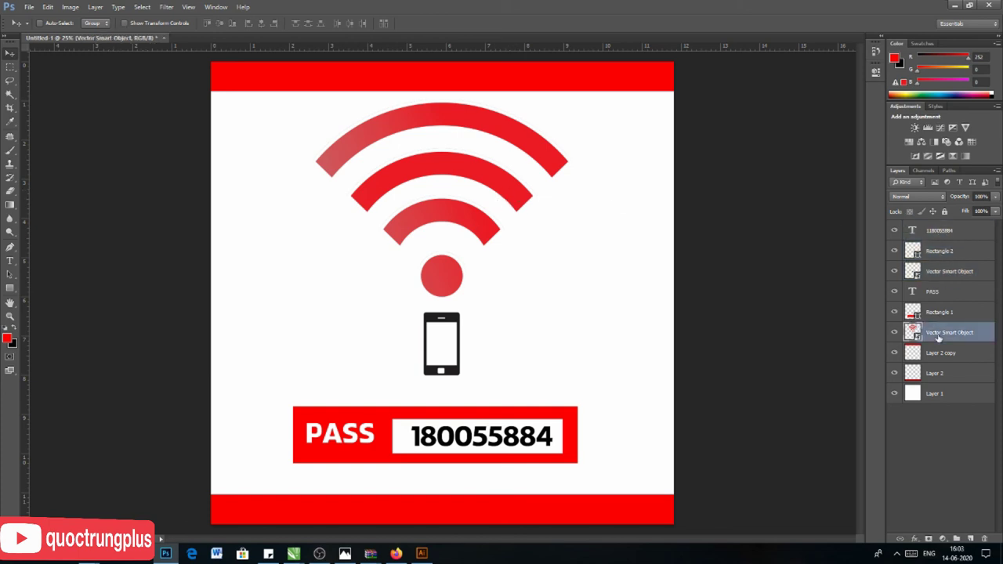
{"action": "left_click_drag", "start_coordinate": [944, 338], "coordinate": [928, 269]}
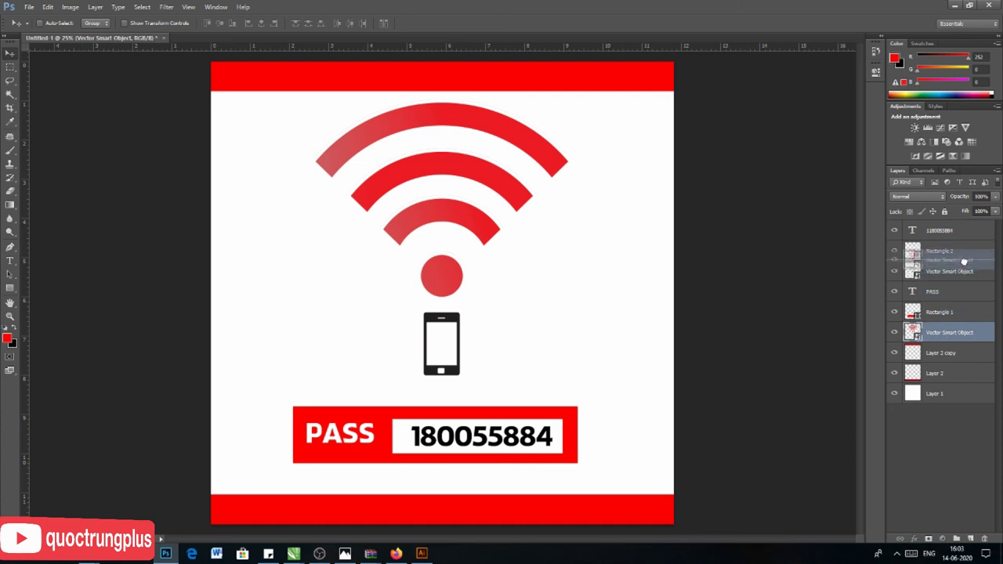
{"action": "left_click", "coordinate": [934, 293]}
{"action": "double_click", "coordinate": [969, 290]}
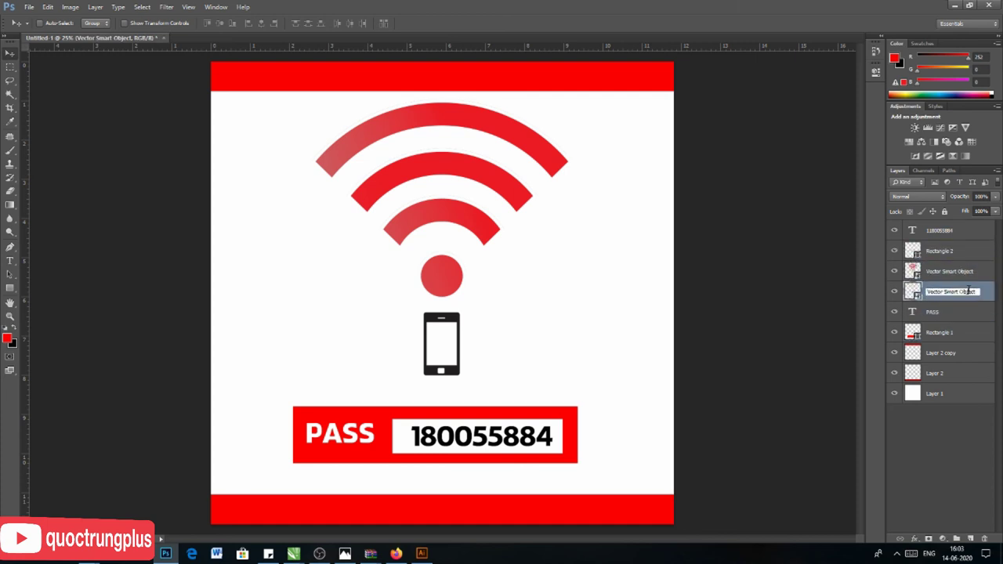
{"action": "key", "text": "Return"}
- Select both Vector Smart Object layers and nudge the wifi and phone icons down
{"action": "left_click", "coordinate": [970, 271], "text": "shift"}
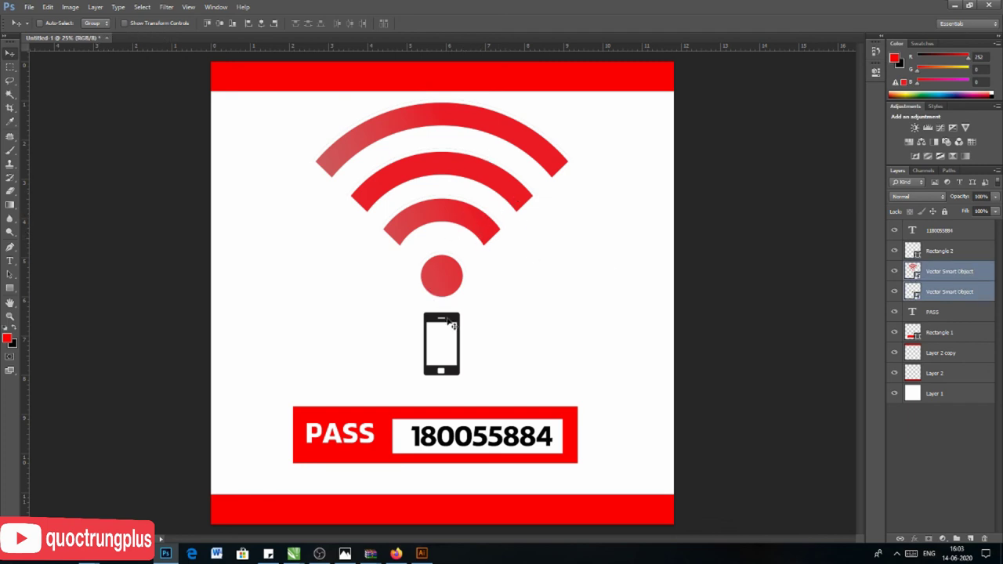
{"action": "key", "text": "shift+Down"}
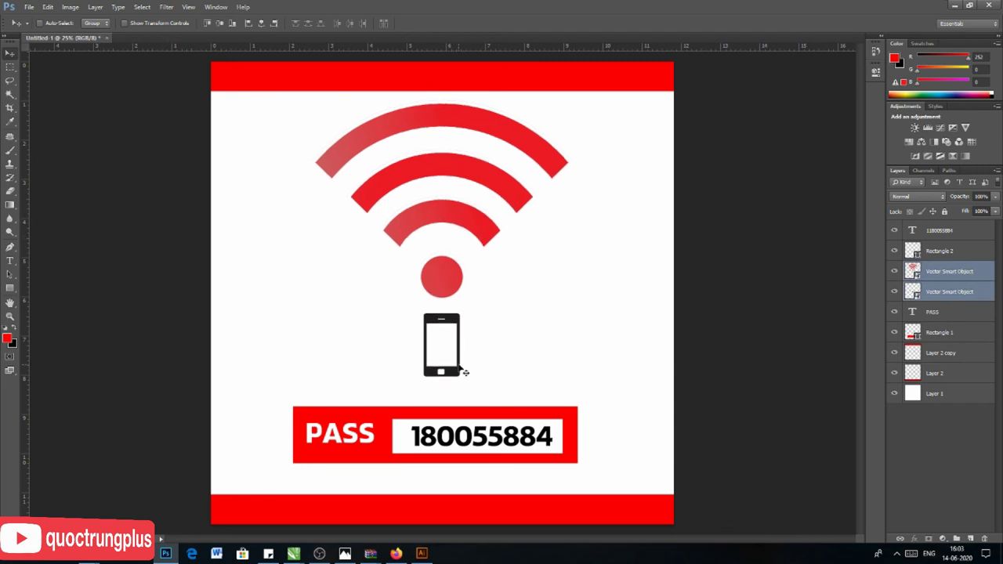
{"action": "key", "text": "shift+Down"}
{"action": "key", "text": "shift+Down"}
{"action": "key", "text": "shift+Down"}
{"action": "key", "text": "Down"}
{"action": "key", "text": "Down"}
{"action": "key", "text": "Down"}
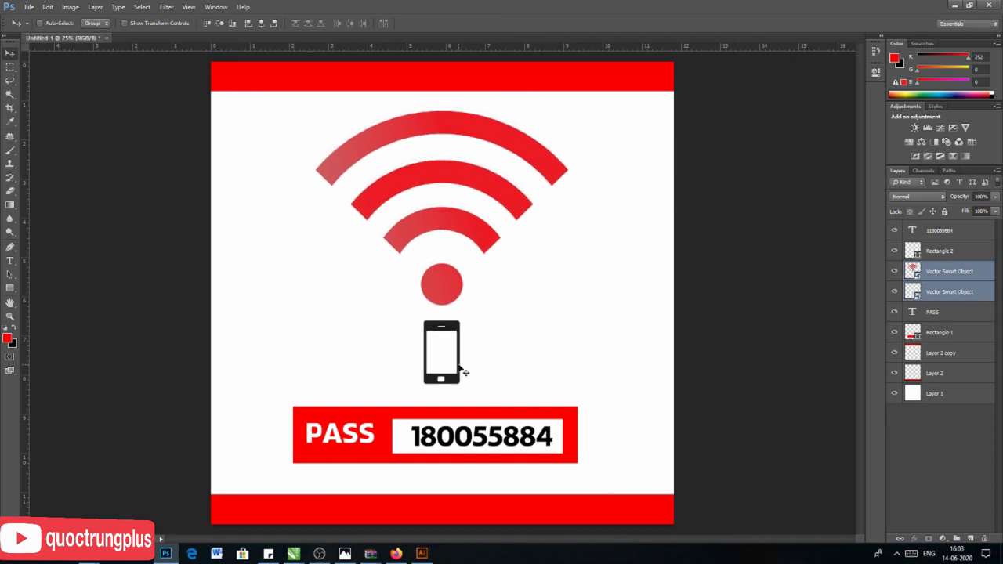
{"action": "key", "text": "Down"}
{"action": "key", "text": "Down"}
{"action": "key", "text": "Down"}
{"action": "key", "text": "Down"}
{"action": "key", "text": "Down"}
{"action": "key", "text": "Down"}
{"action": "key", "text": "Down"}
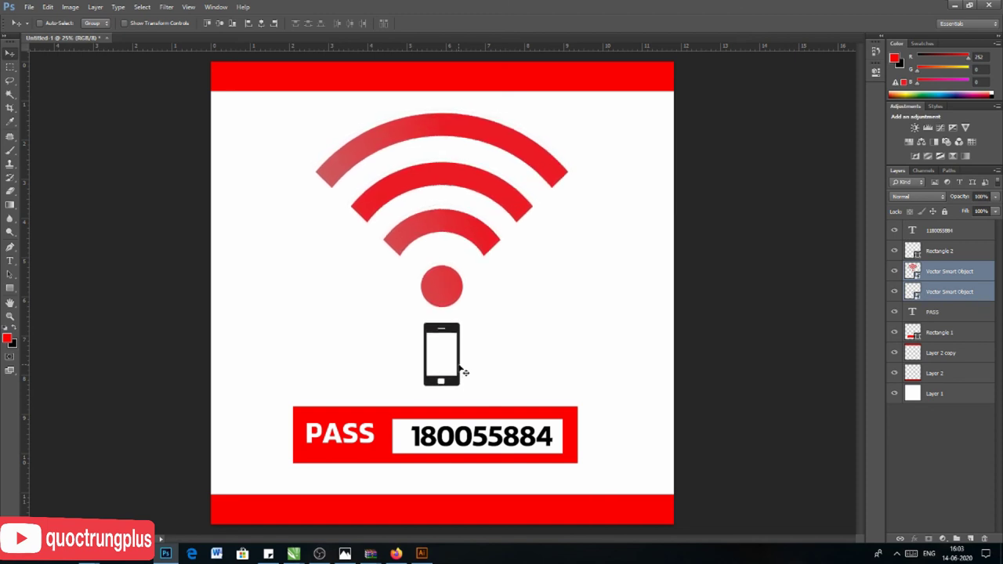
- Select the banner, PASS, Rectangle 2 and number text layers and nudge them down together
{"action": "left_click", "coordinate": [949, 333]}
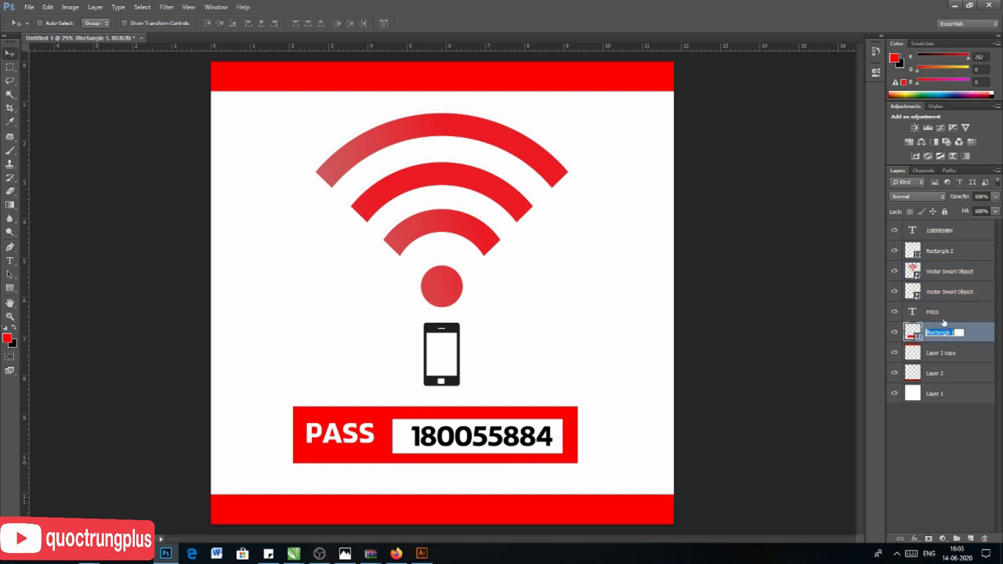
{"action": "double_click", "coordinate": [954, 313]}
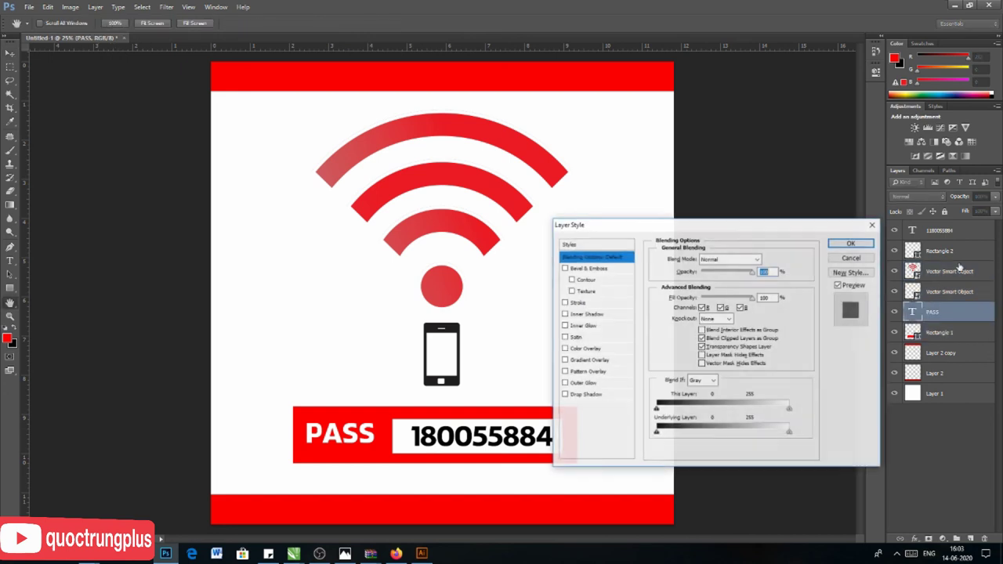
{"action": "left_click", "coordinate": [852, 255]}
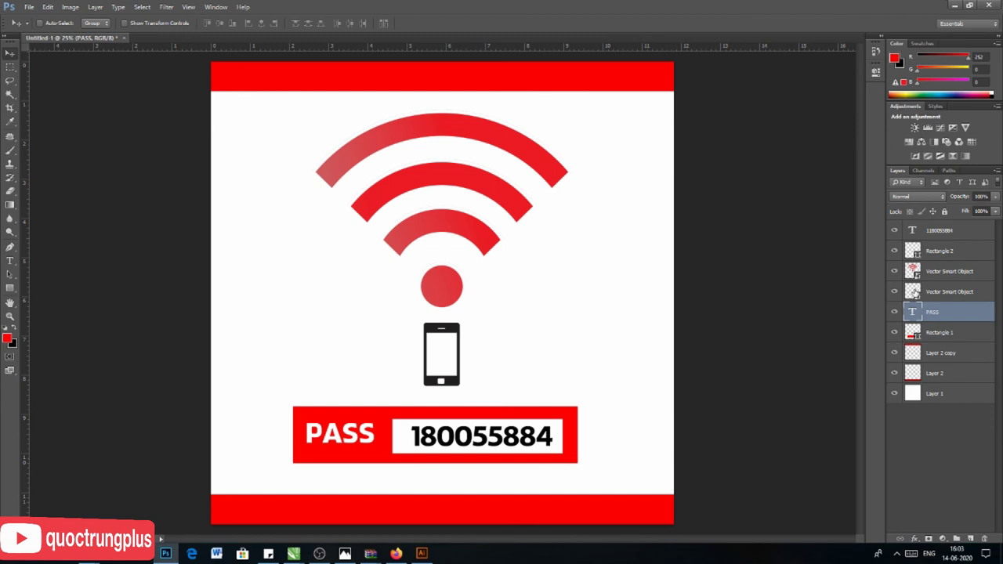
{"action": "left_click", "coordinate": [968, 332], "text": "shift"}
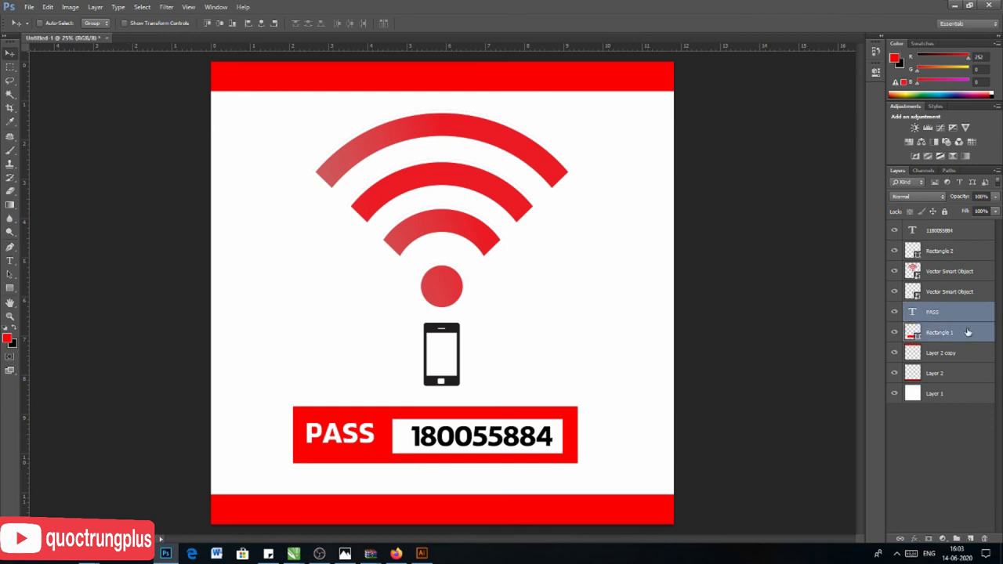
{"action": "left_click", "coordinate": [960, 252], "text": "ctrl"}
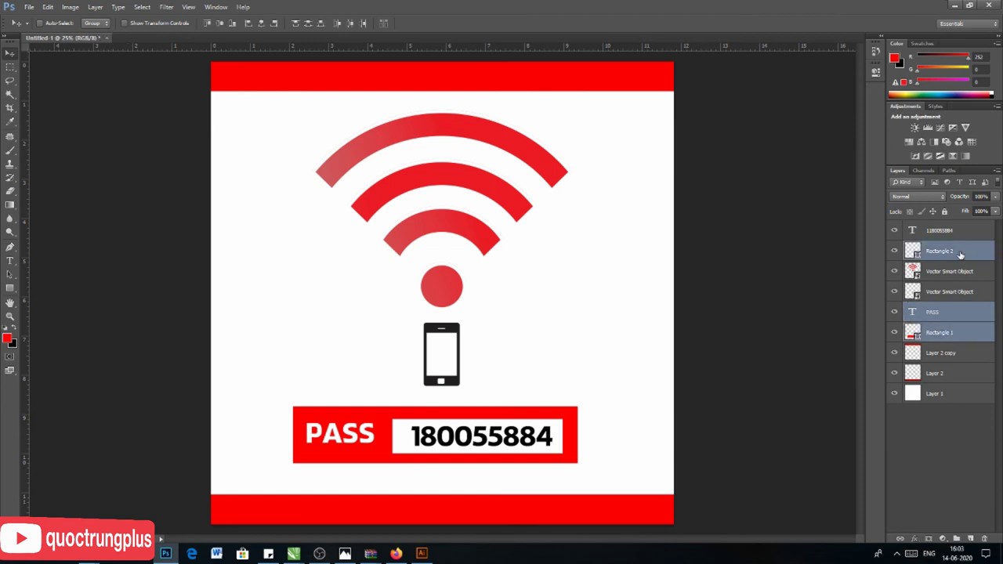
{"action": "left_click", "coordinate": [959, 232], "text": "ctrl"}
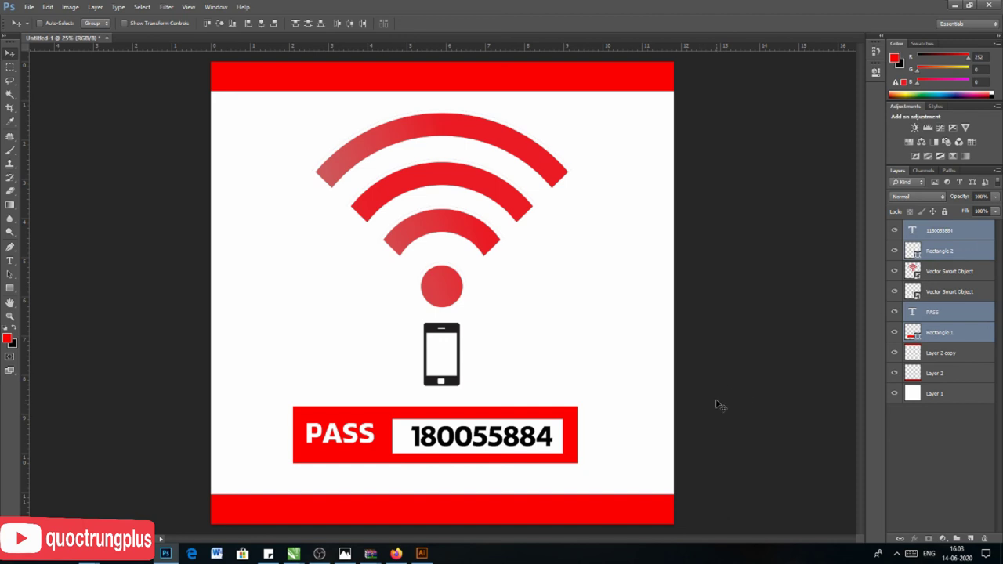
{"action": "key", "text": "shift+Down"}
{"action": "key", "text": "shift+Down"}
{"action": "key", "text": "shift+Down"}
{"action": "key", "text": "shift+Down"}
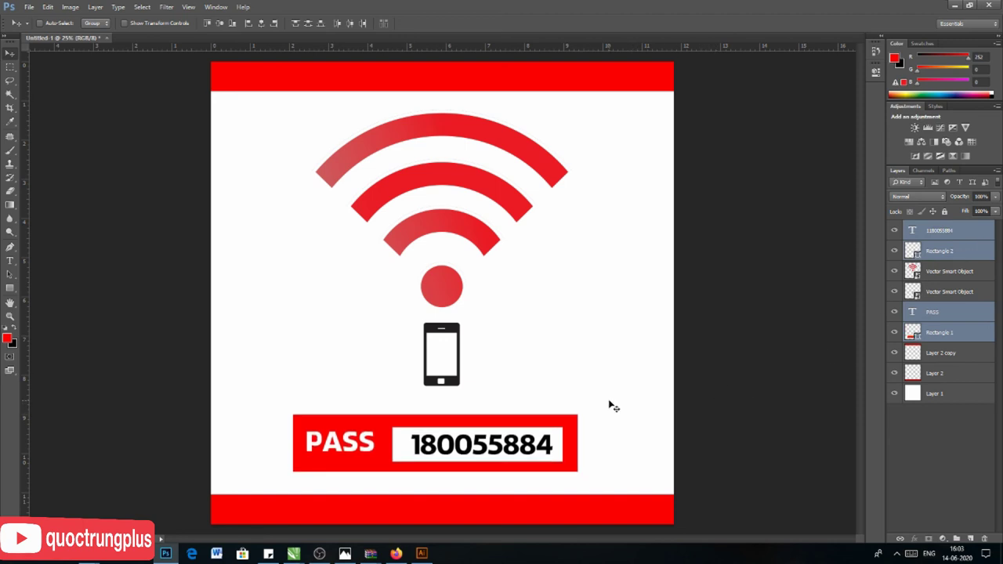
{"action": "key", "text": "shift+Down"}
{"action": "key", "text": "shift+Down"}
{"action": "key", "text": "shift+Down"}
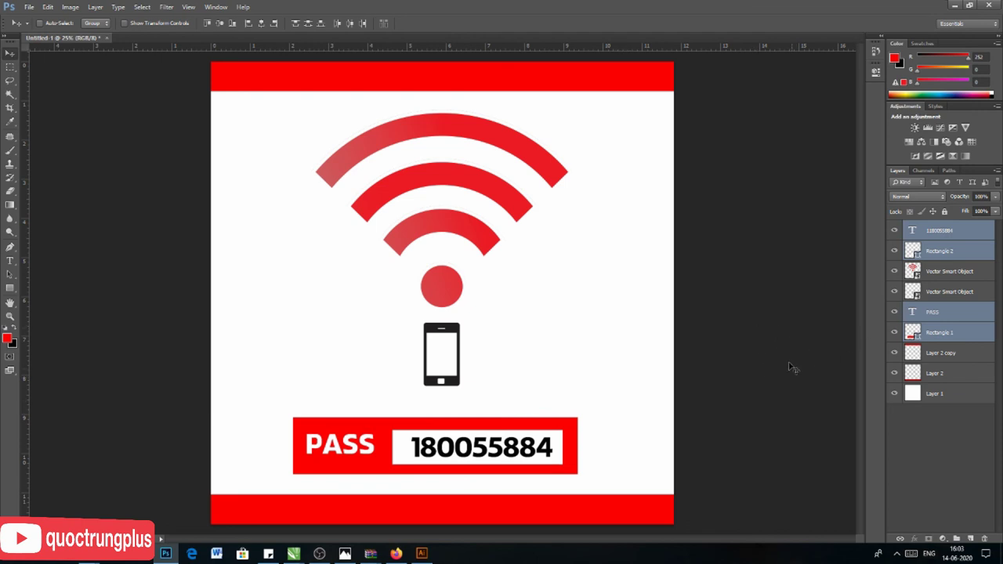
- Save the document as wifi.psd, accepting the compatibility option
{"action": "left_click", "coordinate": [937, 427]}
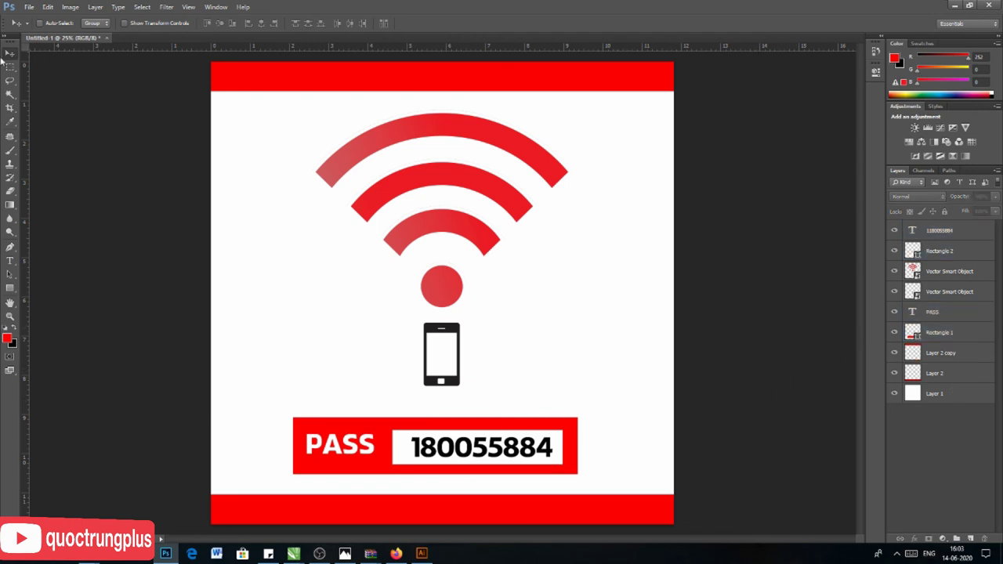
{"action": "left_click", "coordinate": [29, 9]}
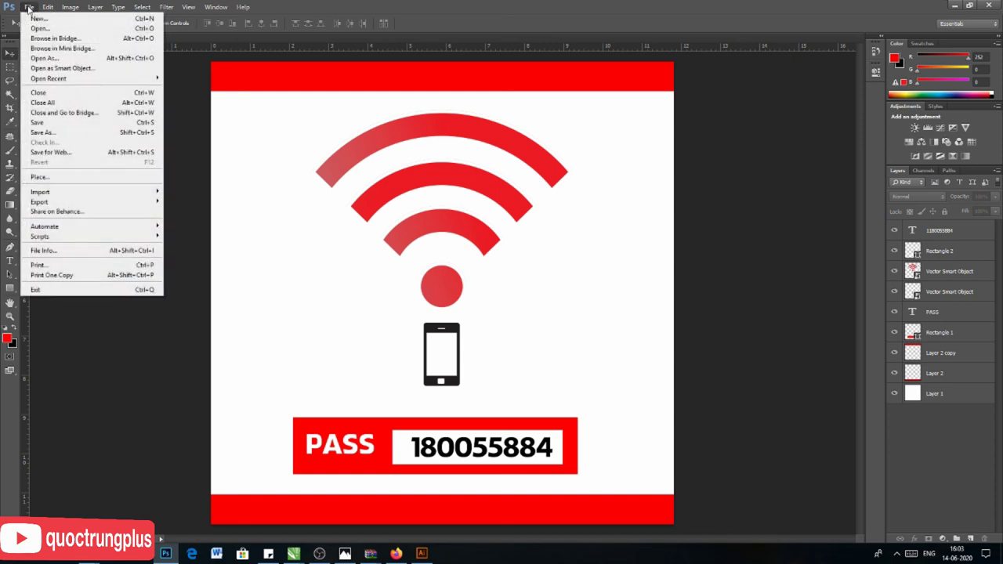
{"action": "left_click", "coordinate": [37, 122]}
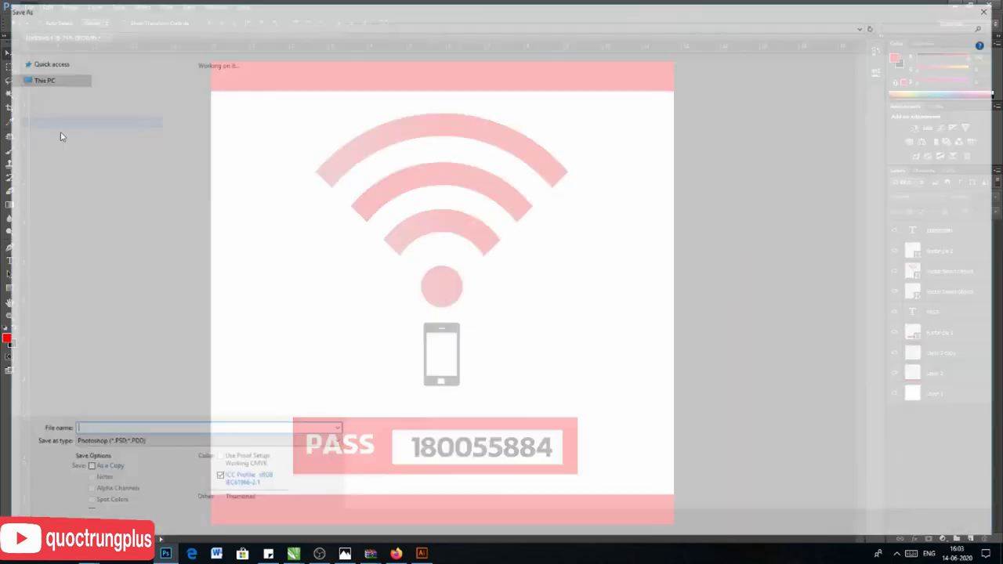
{"action": "left_click", "coordinate": [621, 287]}
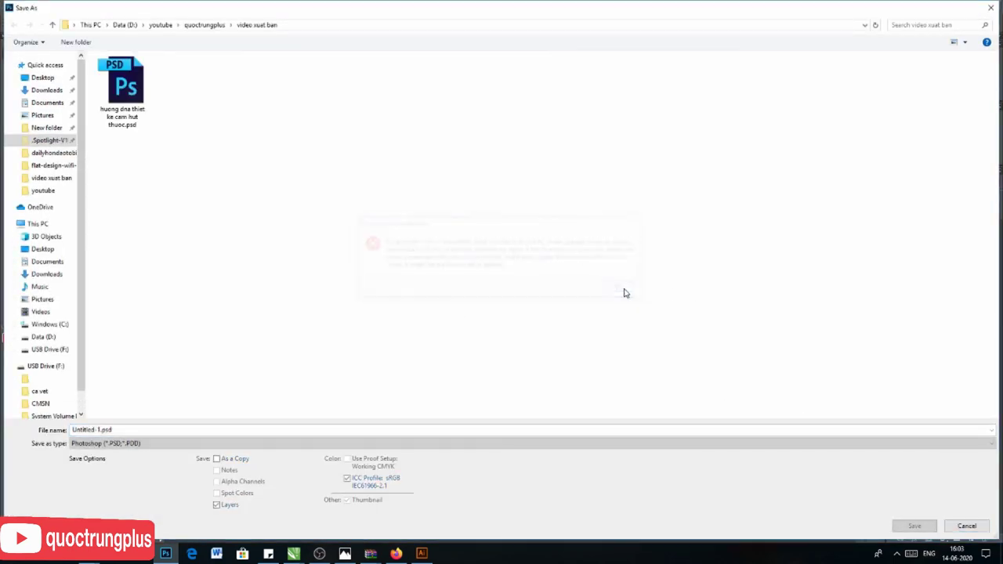
{"action": "mouse_move", "coordinate": [97, 430]}
{"action": "left_mouse_down"}
{"action": "mouse_move", "coordinate": [131, 430]}
{"action": "mouse_move", "coordinate": [65, 439]}
{"action": "left_mouse_up"}
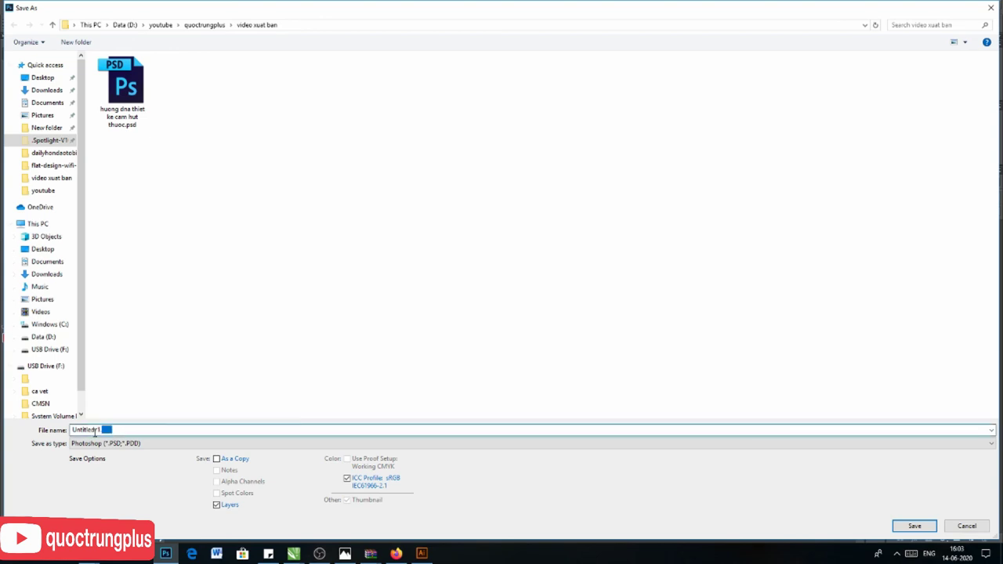
{"action": "type", "text": "v"}
{"action": "left_click", "coordinate": [909, 525]}
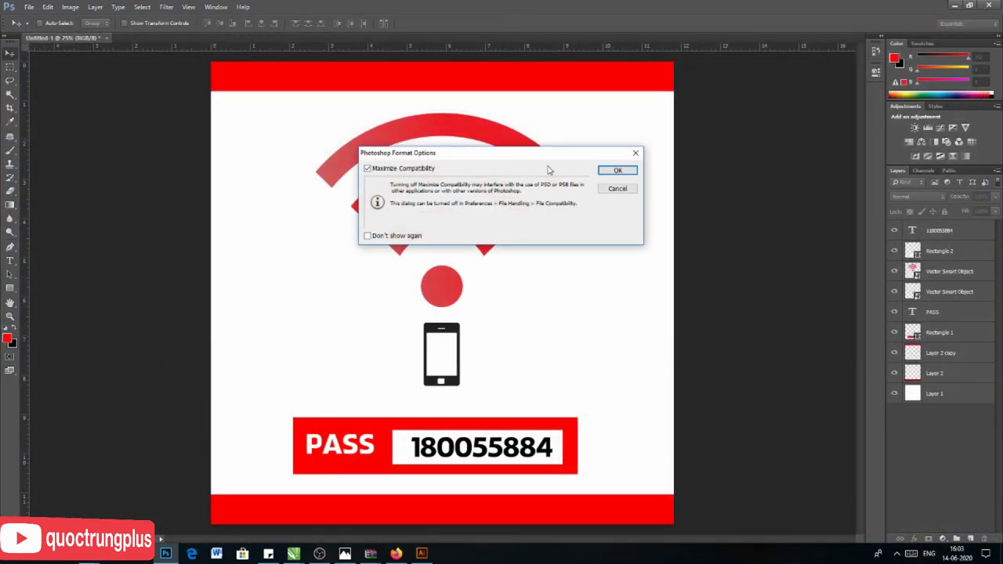
{"action": "left_click", "coordinate": [617, 170]}
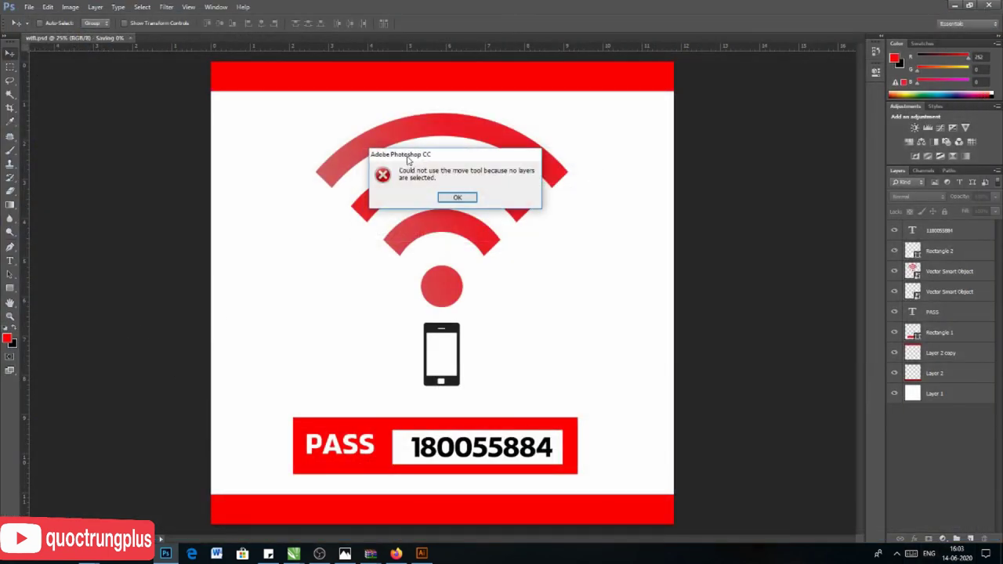
- Dismiss the no-layers-selected errors and select the white background layer
{"action": "left_click", "coordinate": [461, 199]}
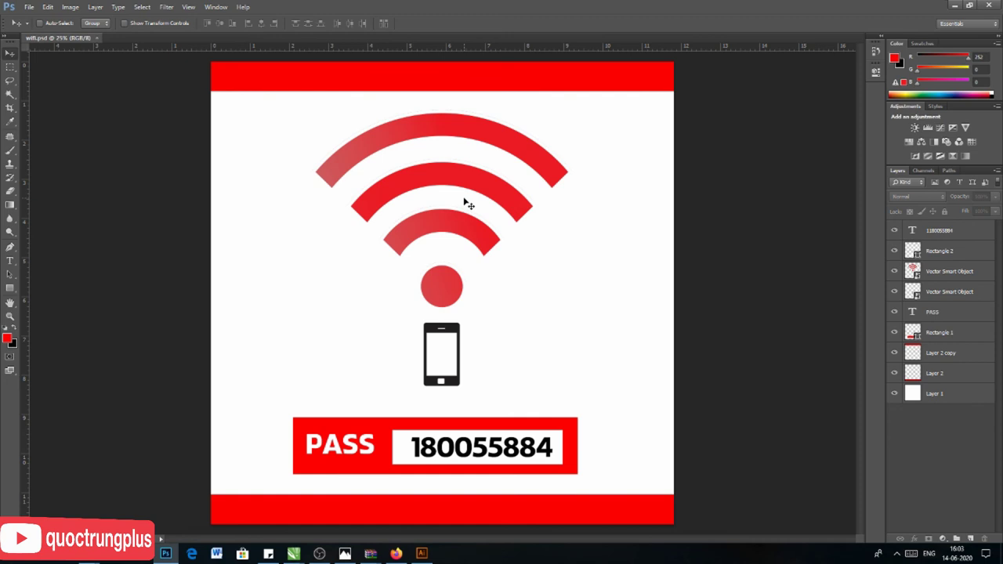
{"action": "left_click", "coordinate": [28, 6]}
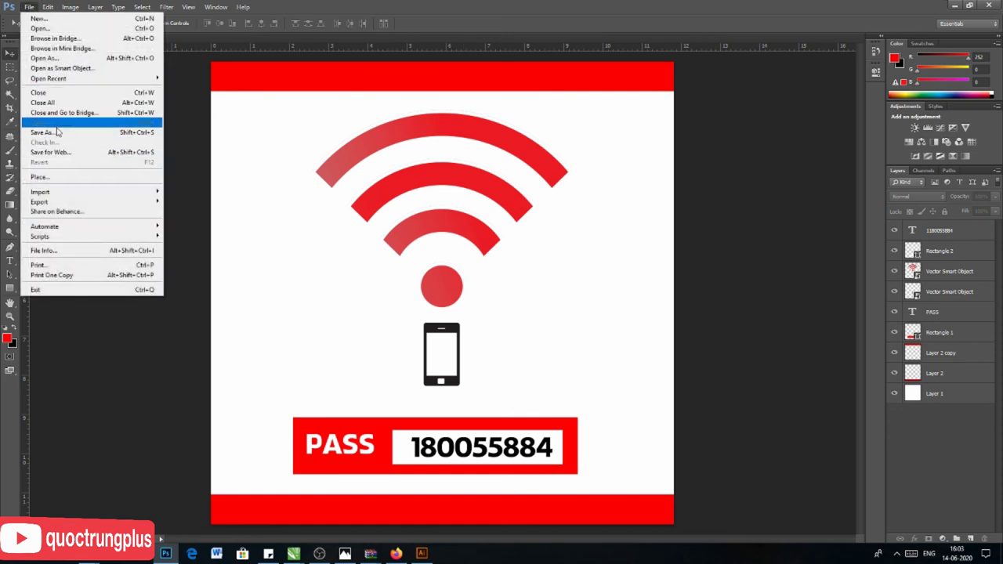
{"action": "left_click", "coordinate": [172, 119]}
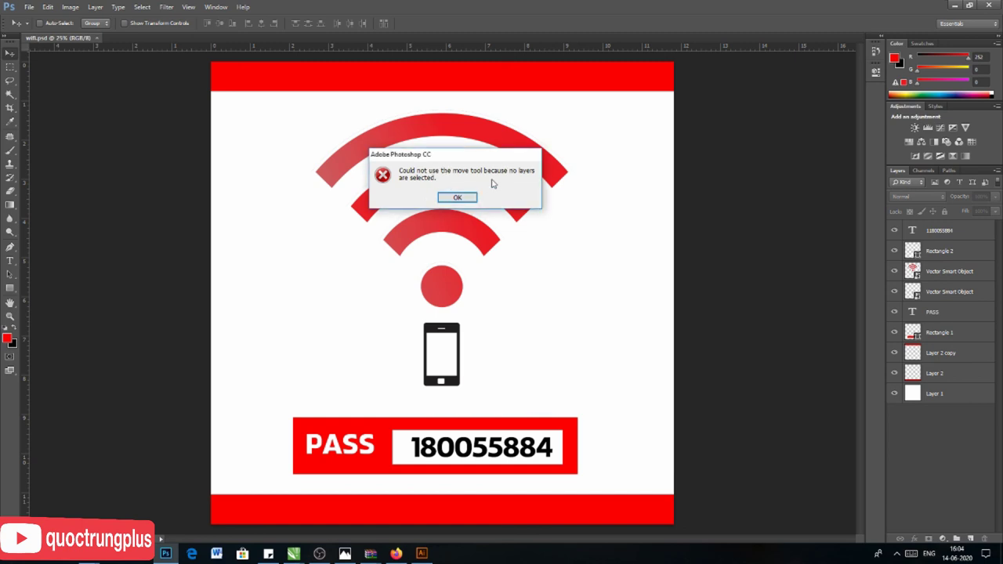
{"action": "left_click", "coordinate": [462, 198]}
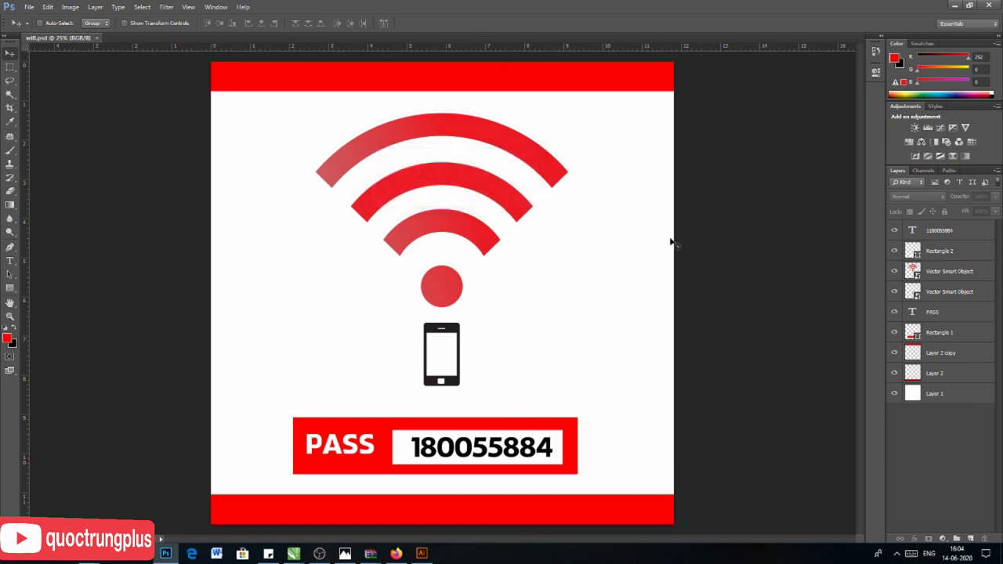
{"action": "double_click", "coordinate": [949, 395]}
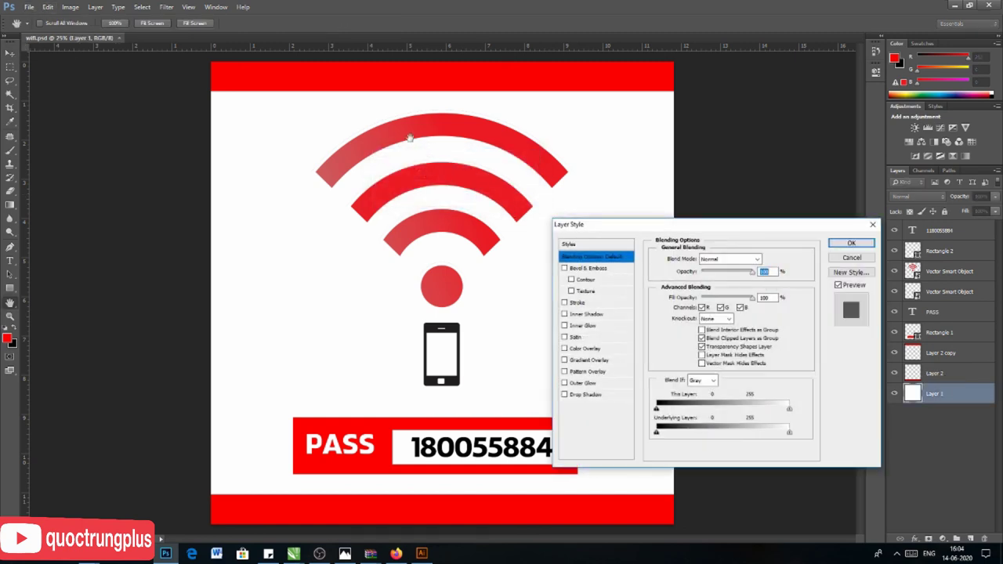
{"action": "left_click", "coordinate": [859, 257]}
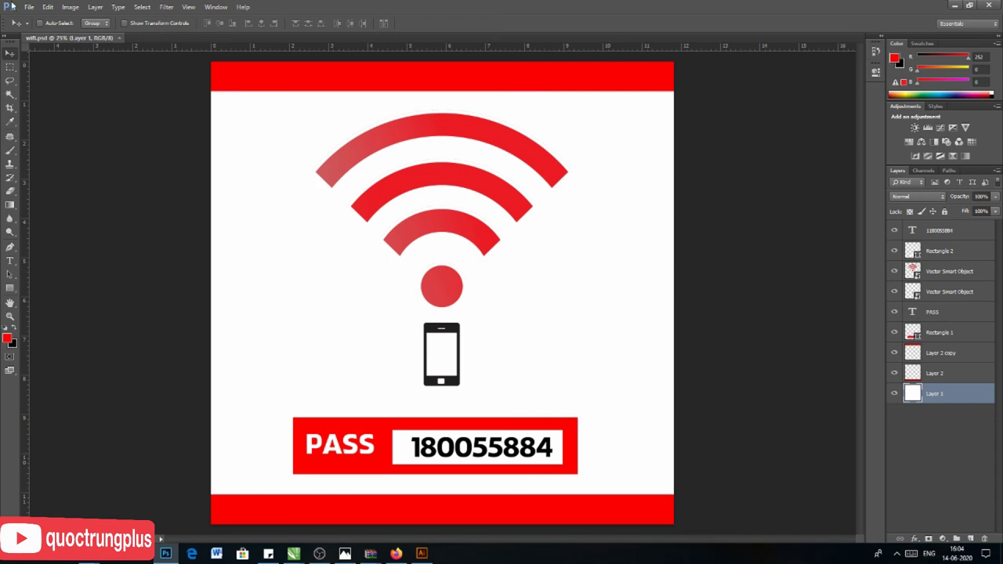
- Save a JPEG copy named wifi.jpg in the Desktop's New folder with default quality
{"action": "left_click", "coordinate": [28, 7]}
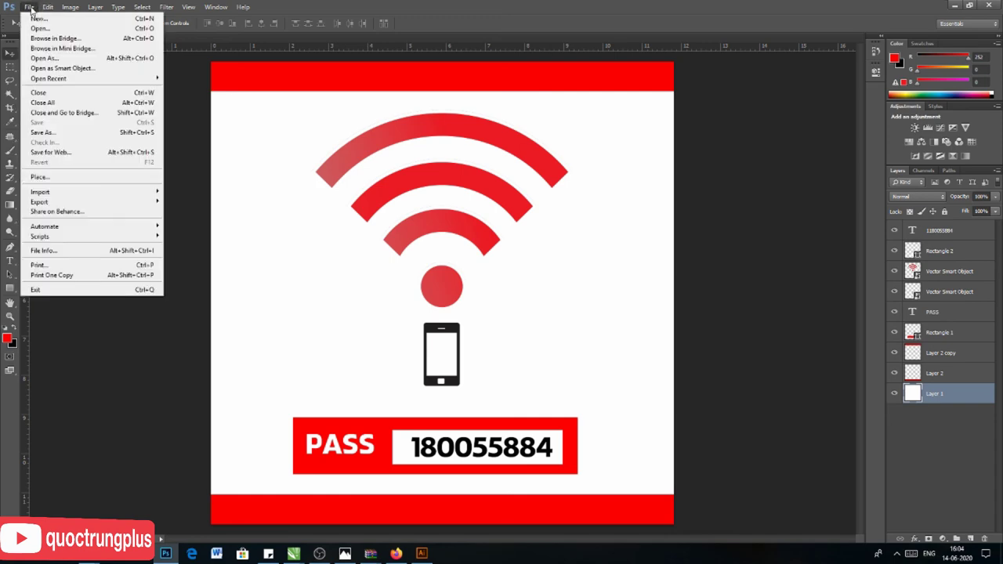
{"action": "left_click", "coordinate": [62, 131]}
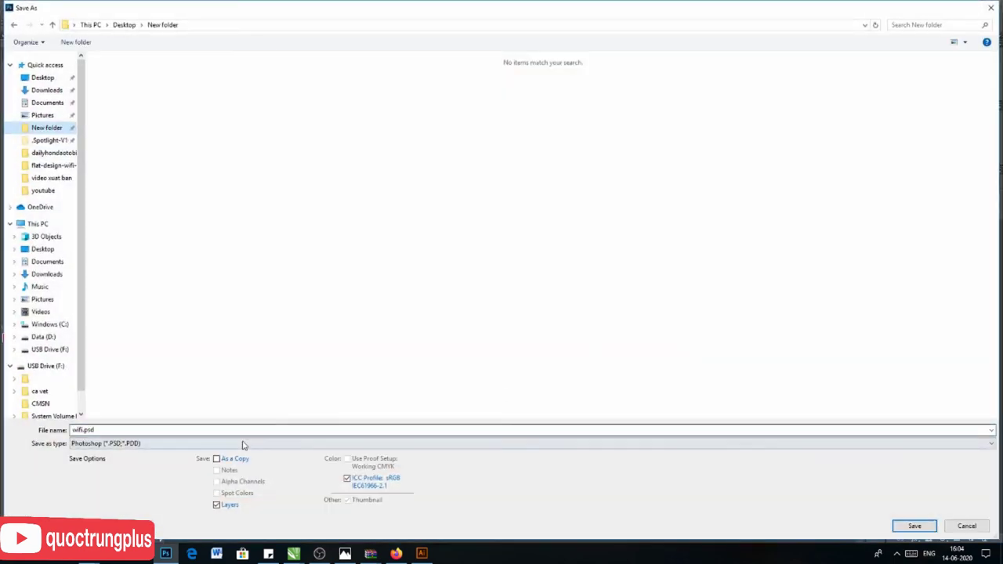
{"action": "left_click", "coordinate": [239, 442]}
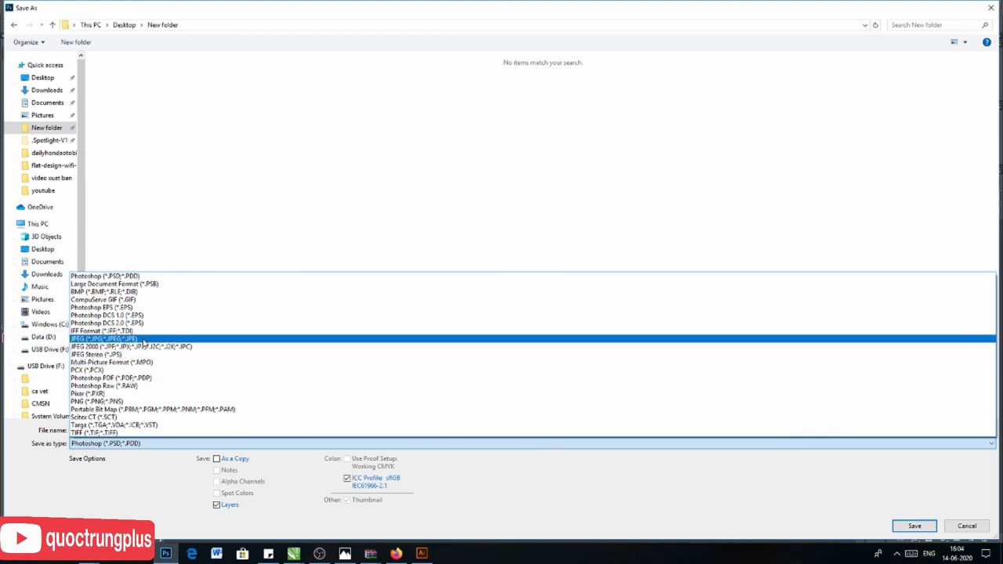
{"action": "left_click", "coordinate": [142, 339]}
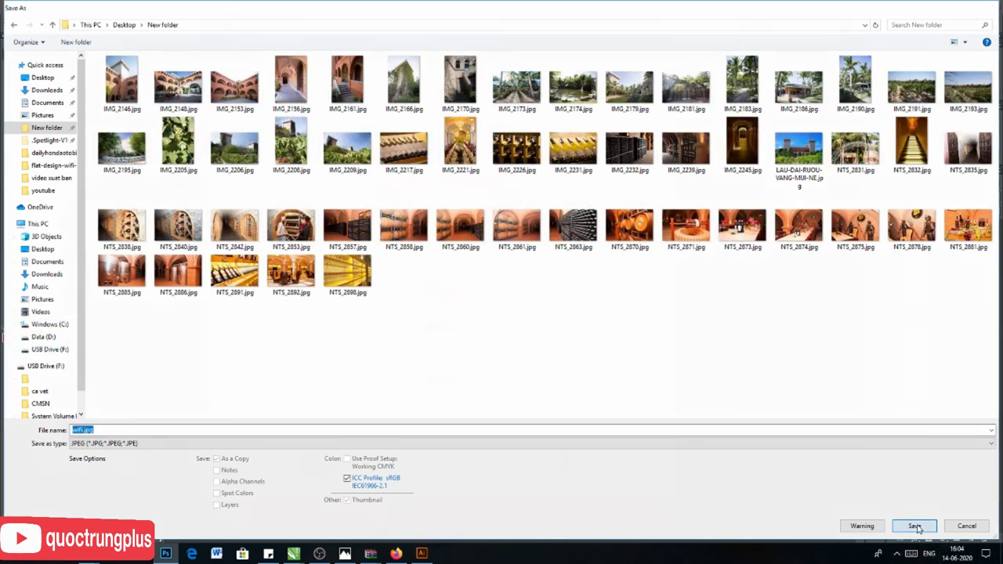
{"action": "left_click", "coordinate": [914, 525]}
{"action": "left_click", "coordinate": [563, 150]}
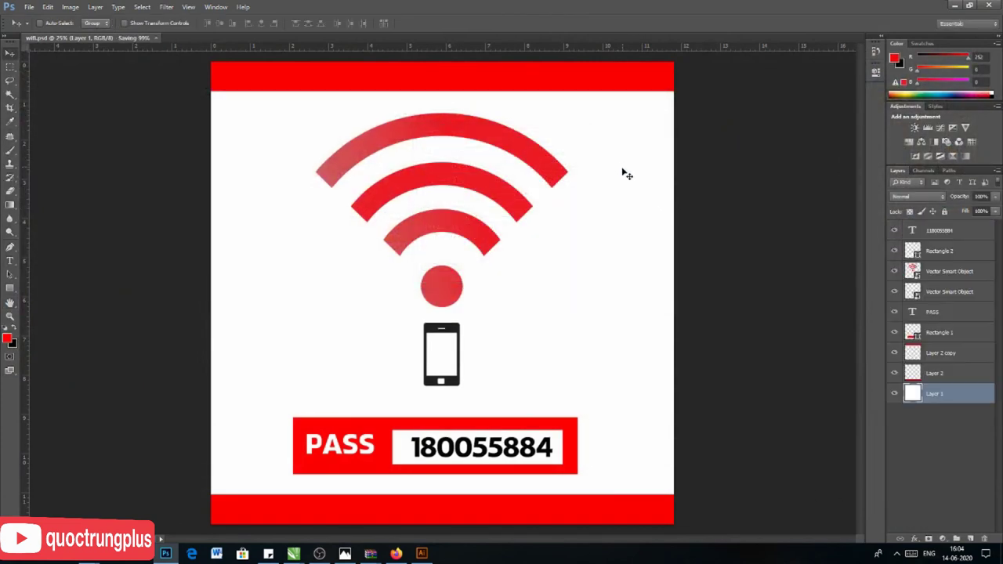